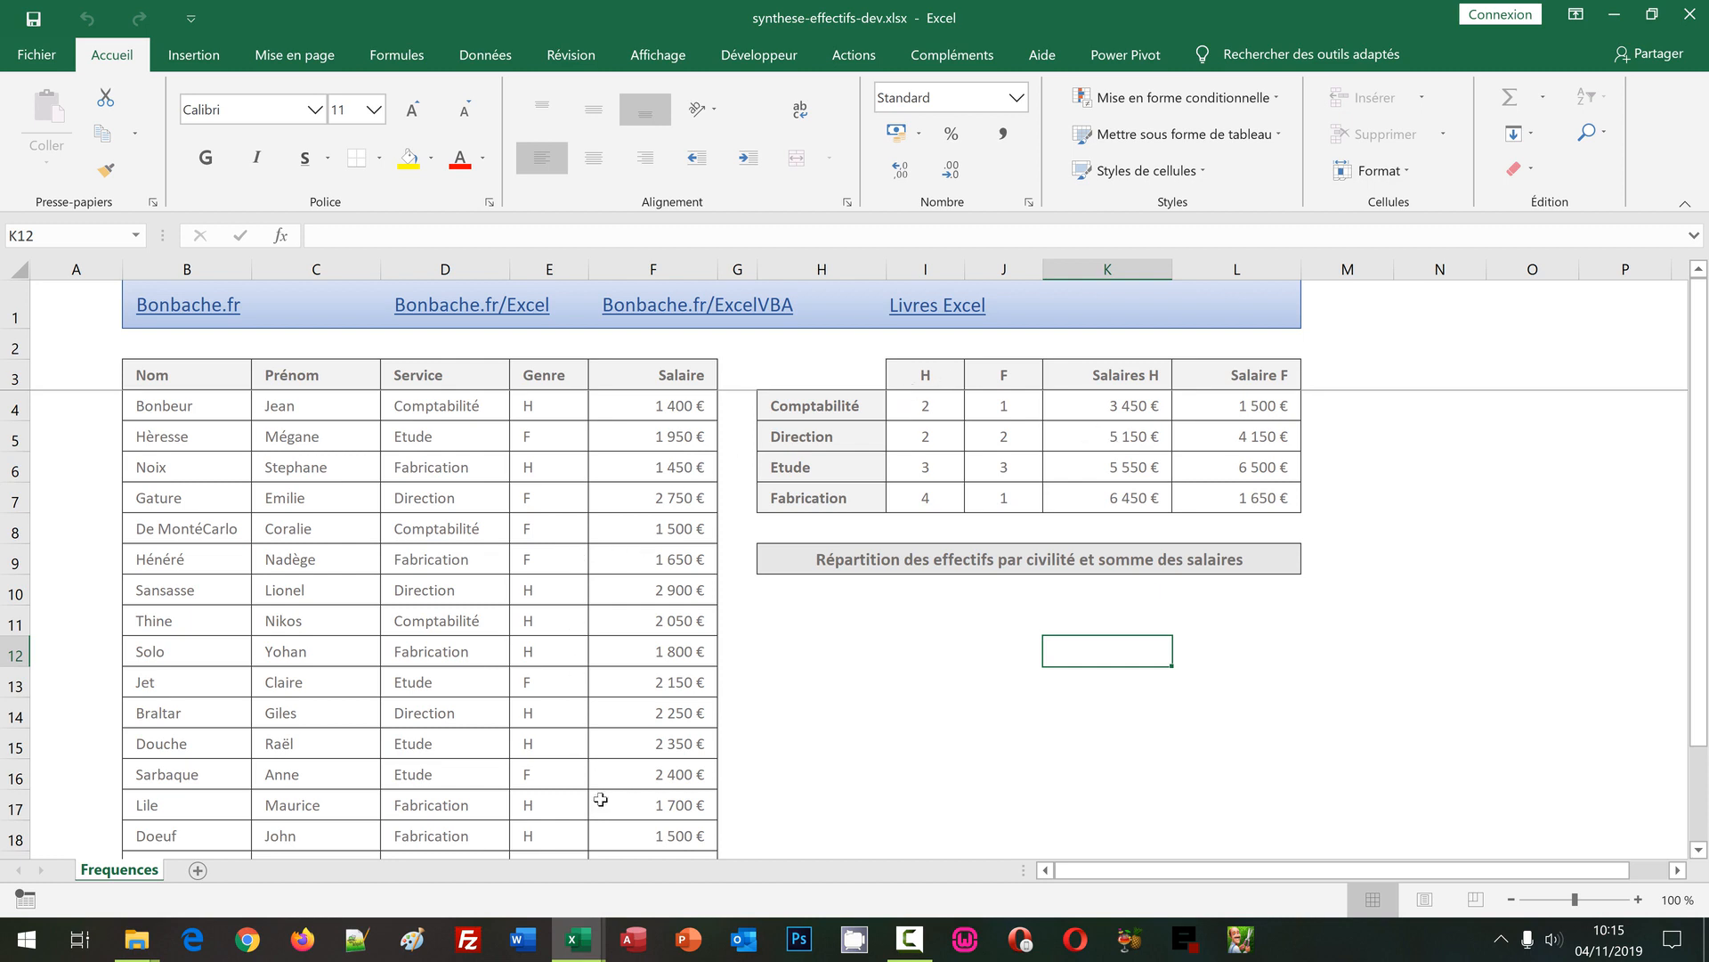
- Switch to the synthese-effectifs.xlsx workbook, whose summary table is still empty
mouse_move(594, 944)
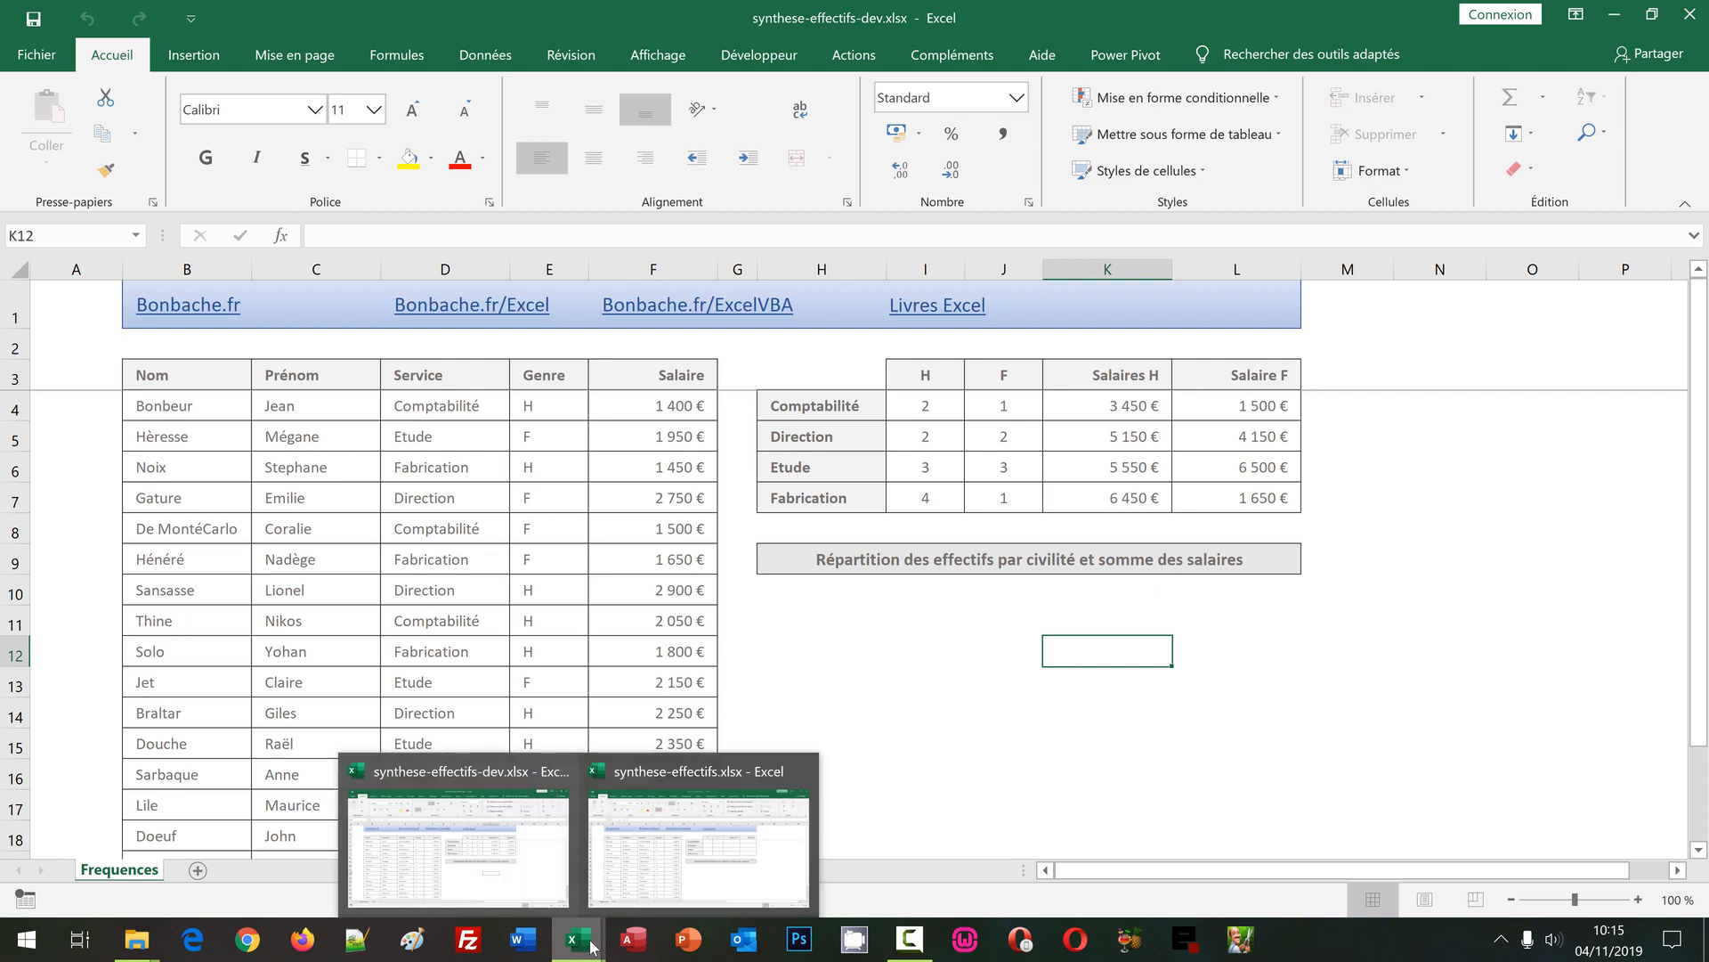
left_click(703, 841)
left_click(915, 681)
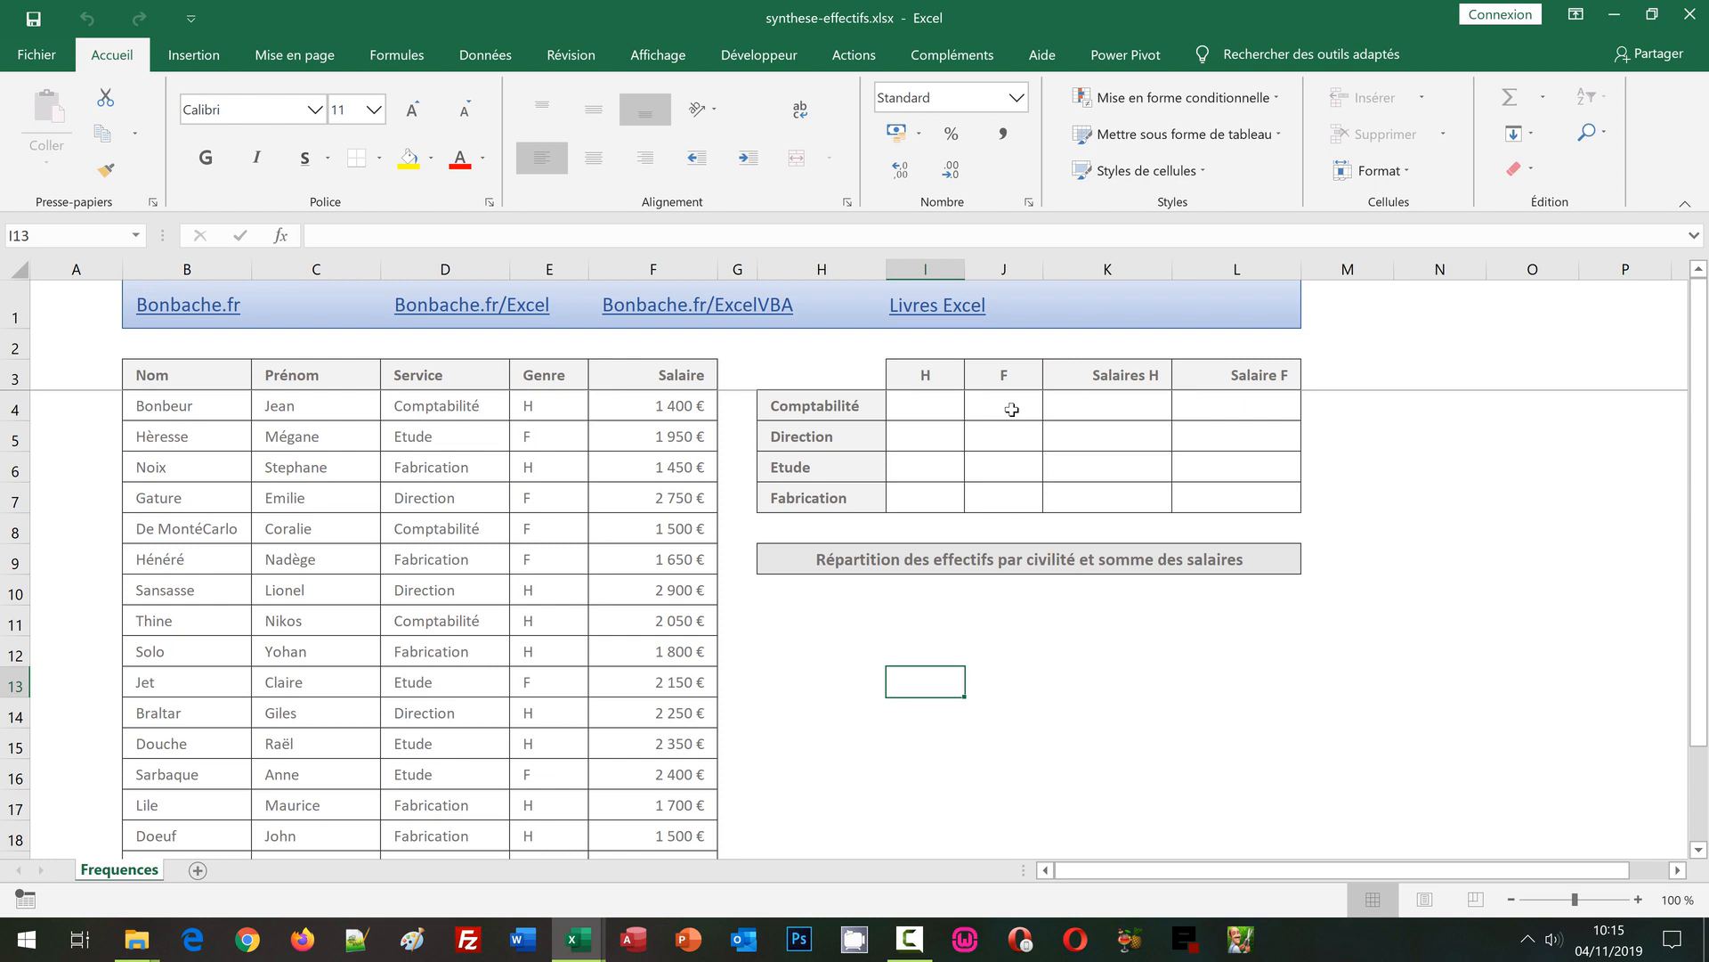
- Select the named range Salaire to check which cells of the source table it covers
left_click(916, 410)
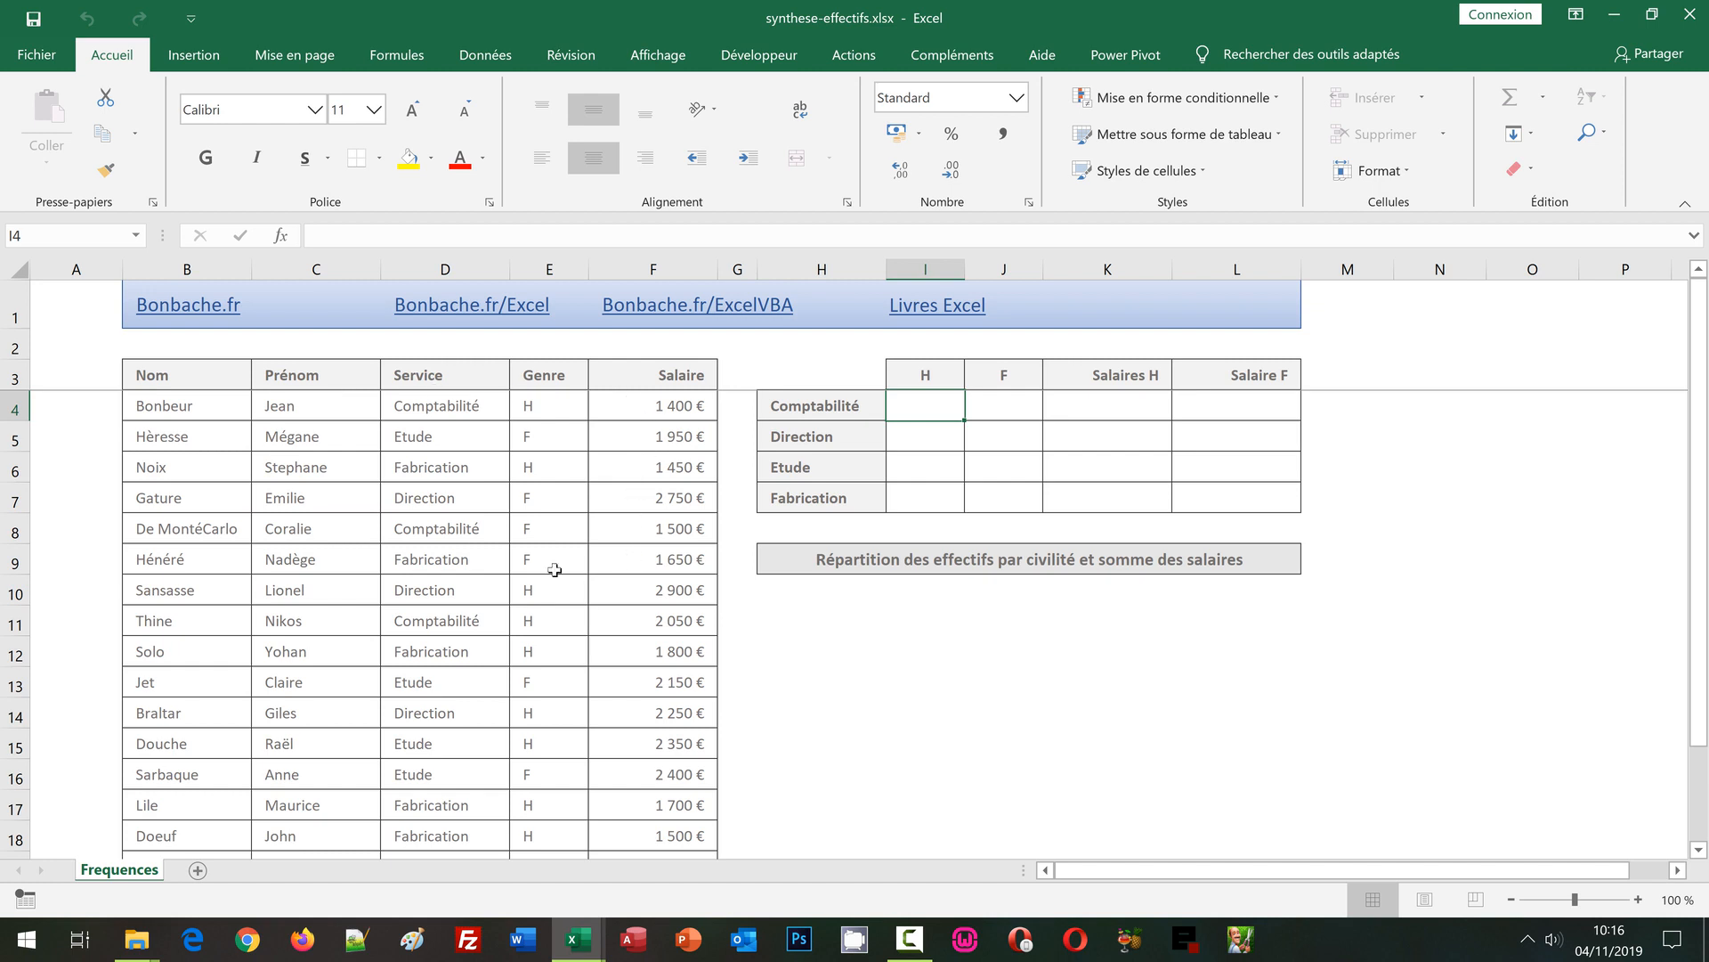
left_click(136, 235)
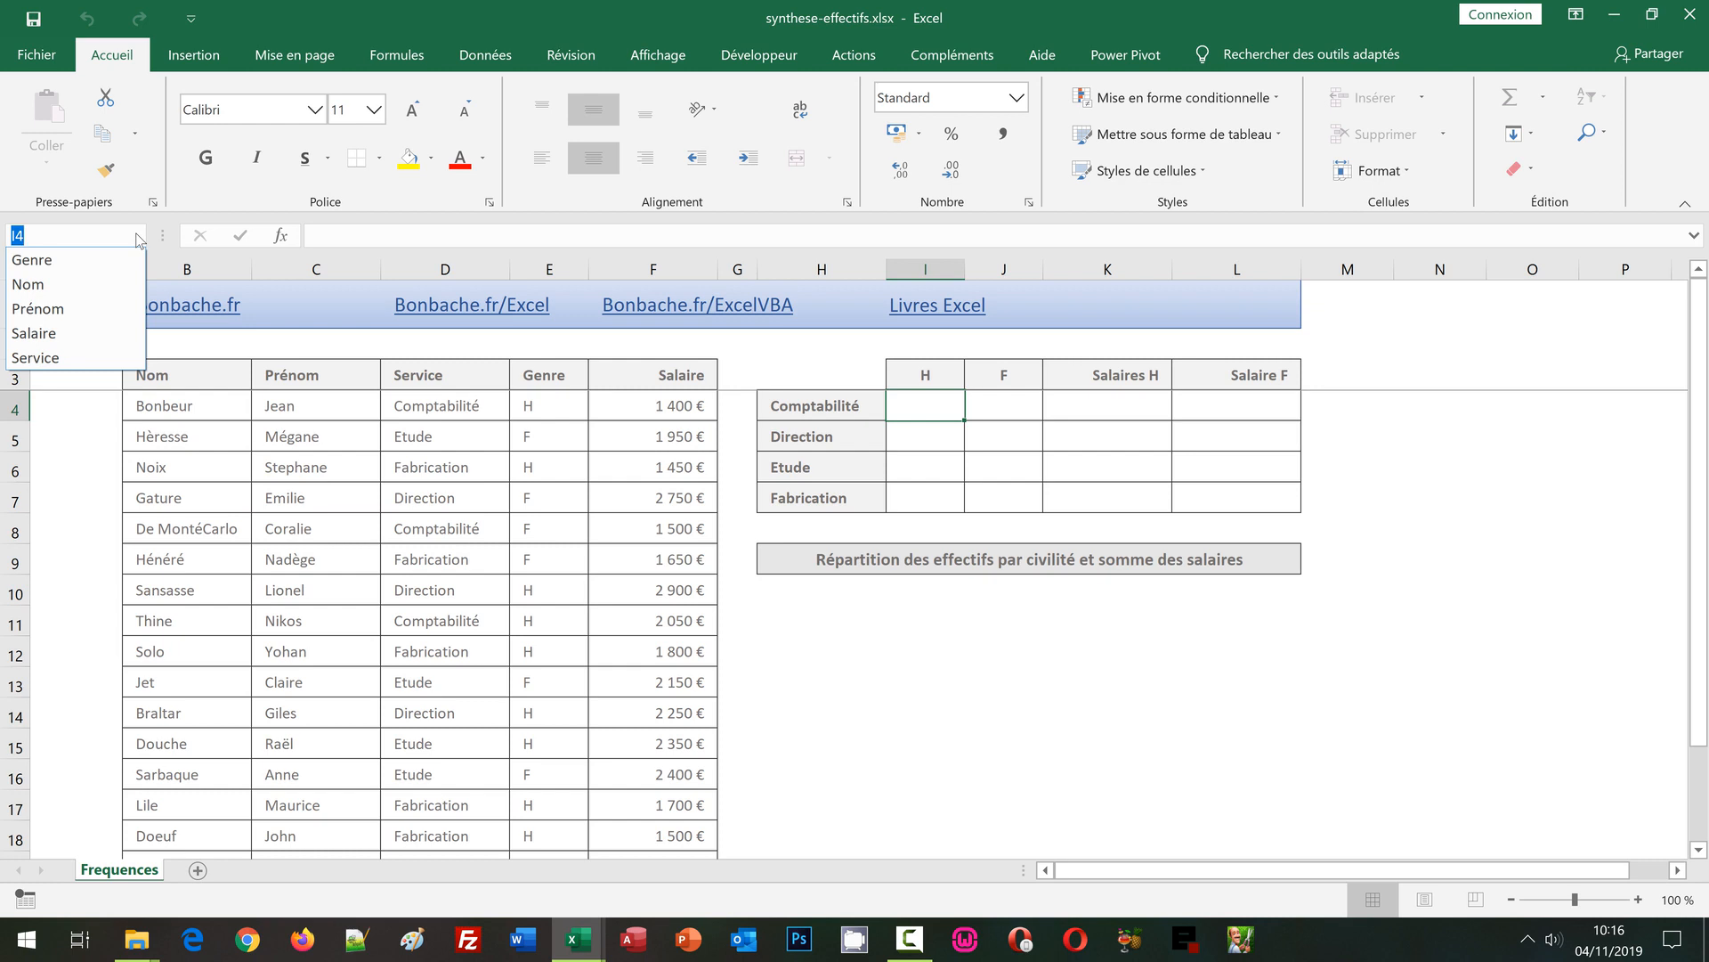
left_click(104, 333)
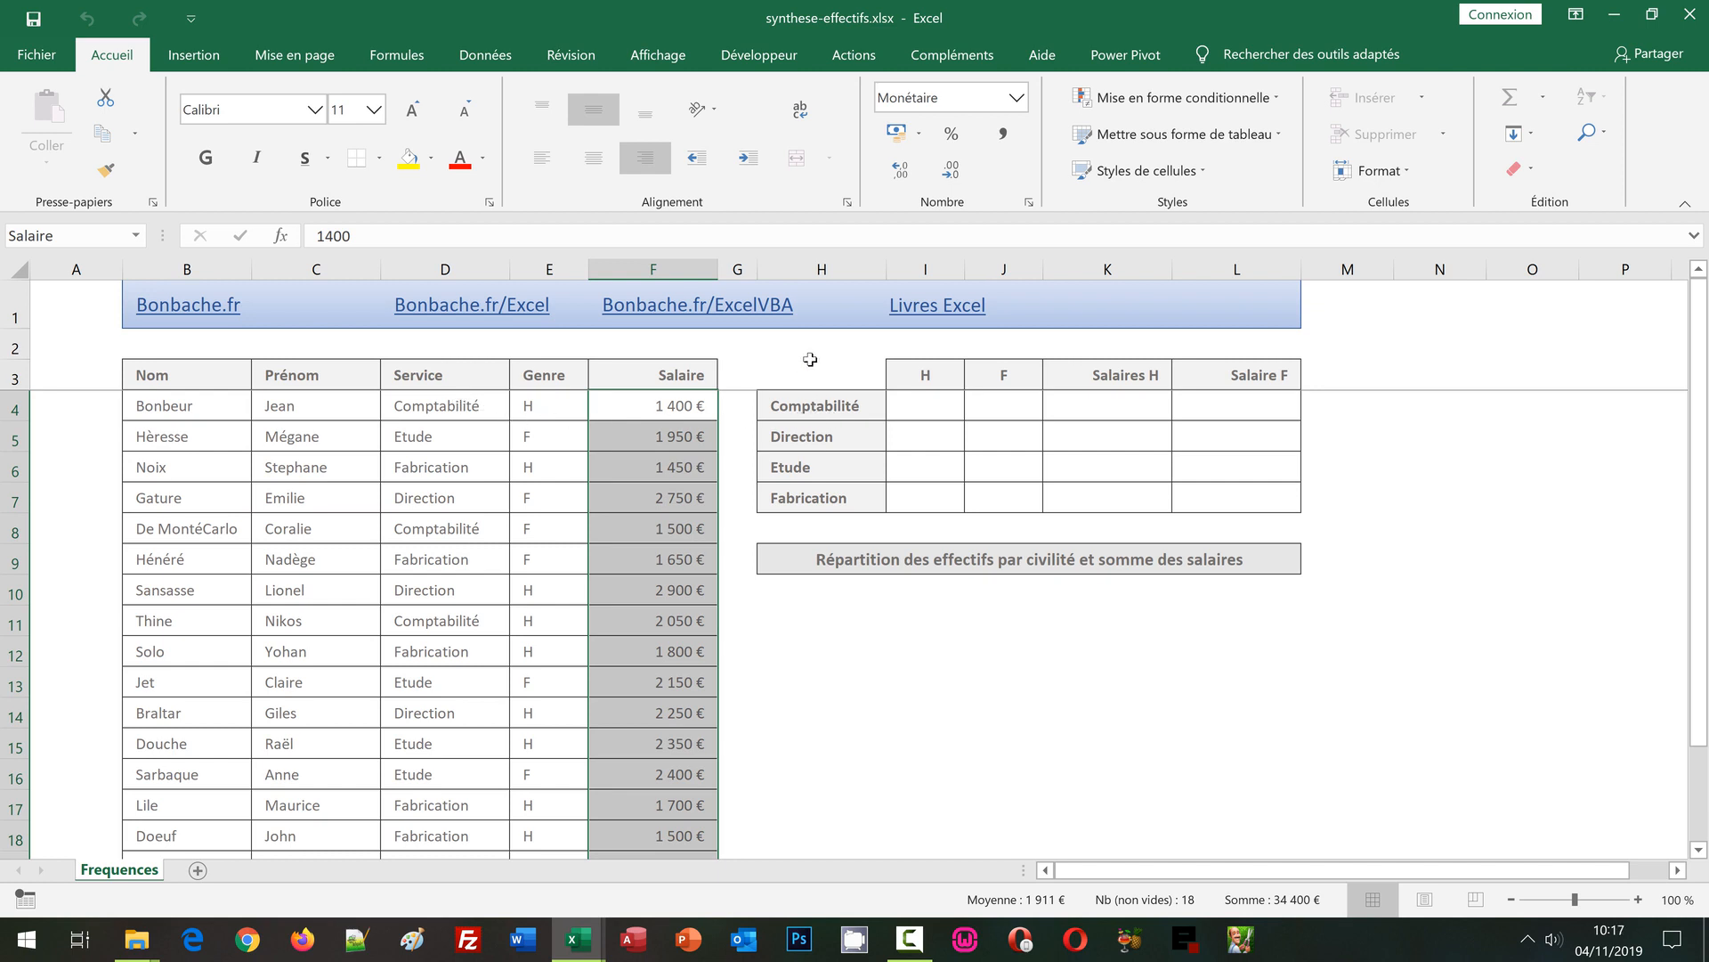
- Start an NB.SI.ENS formula in cell I4, the Comptabilité count for column H
left_click(929, 405)
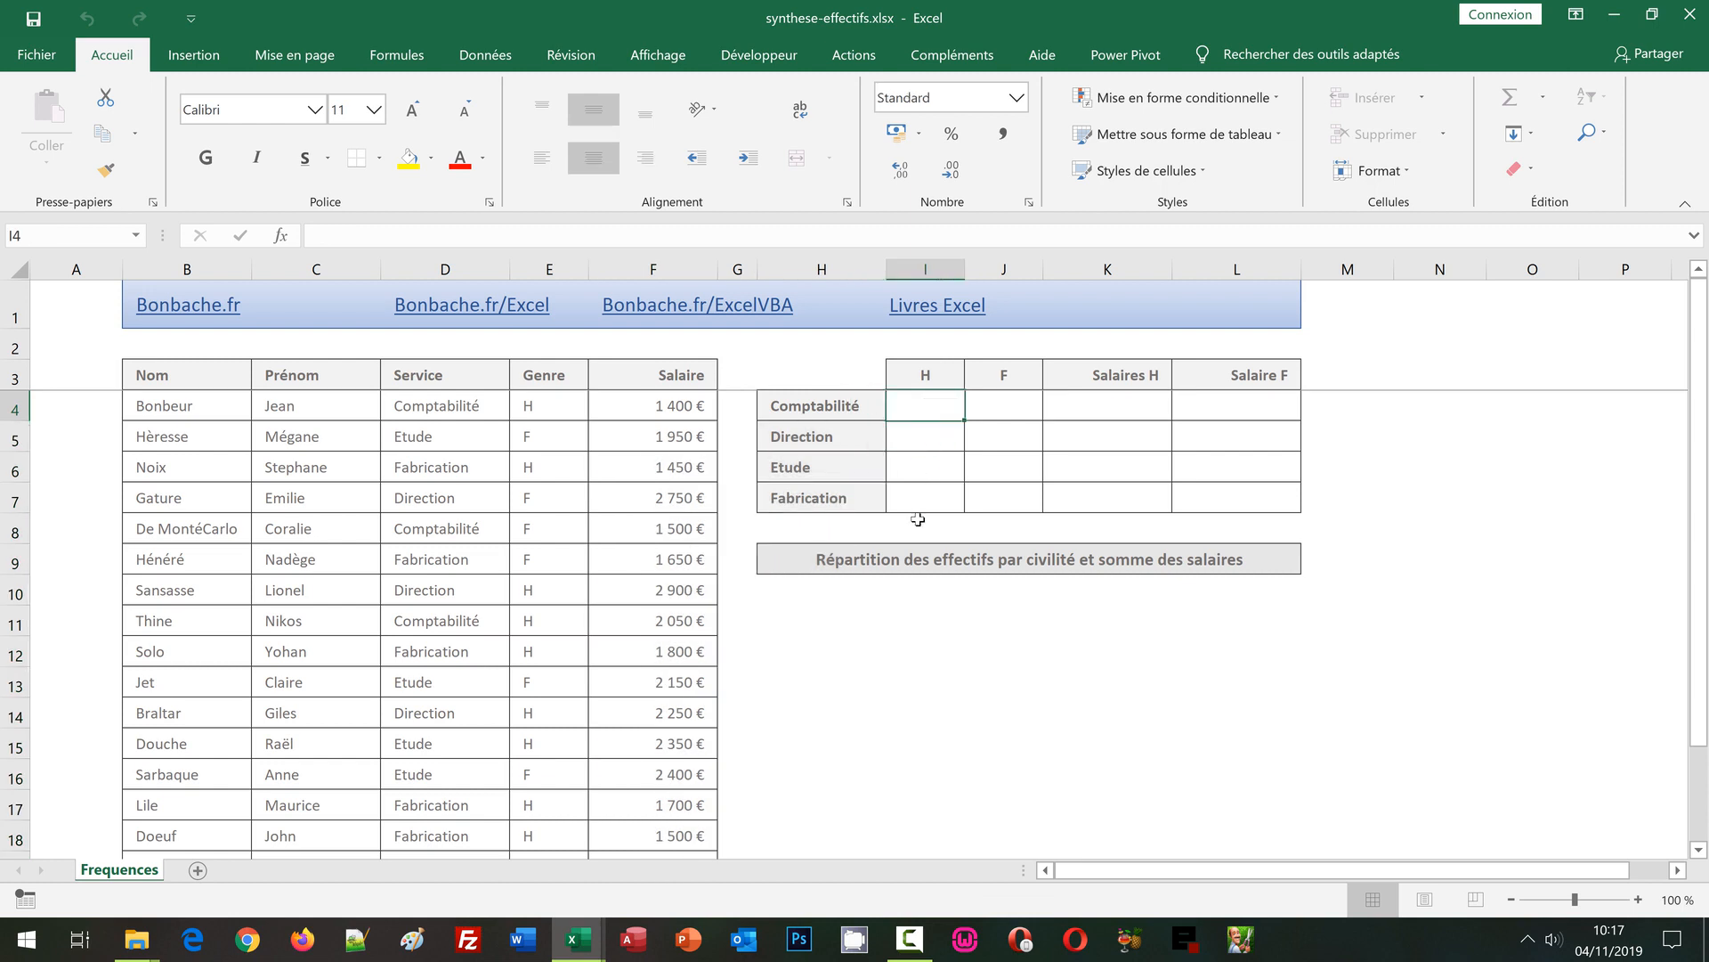
type("=")
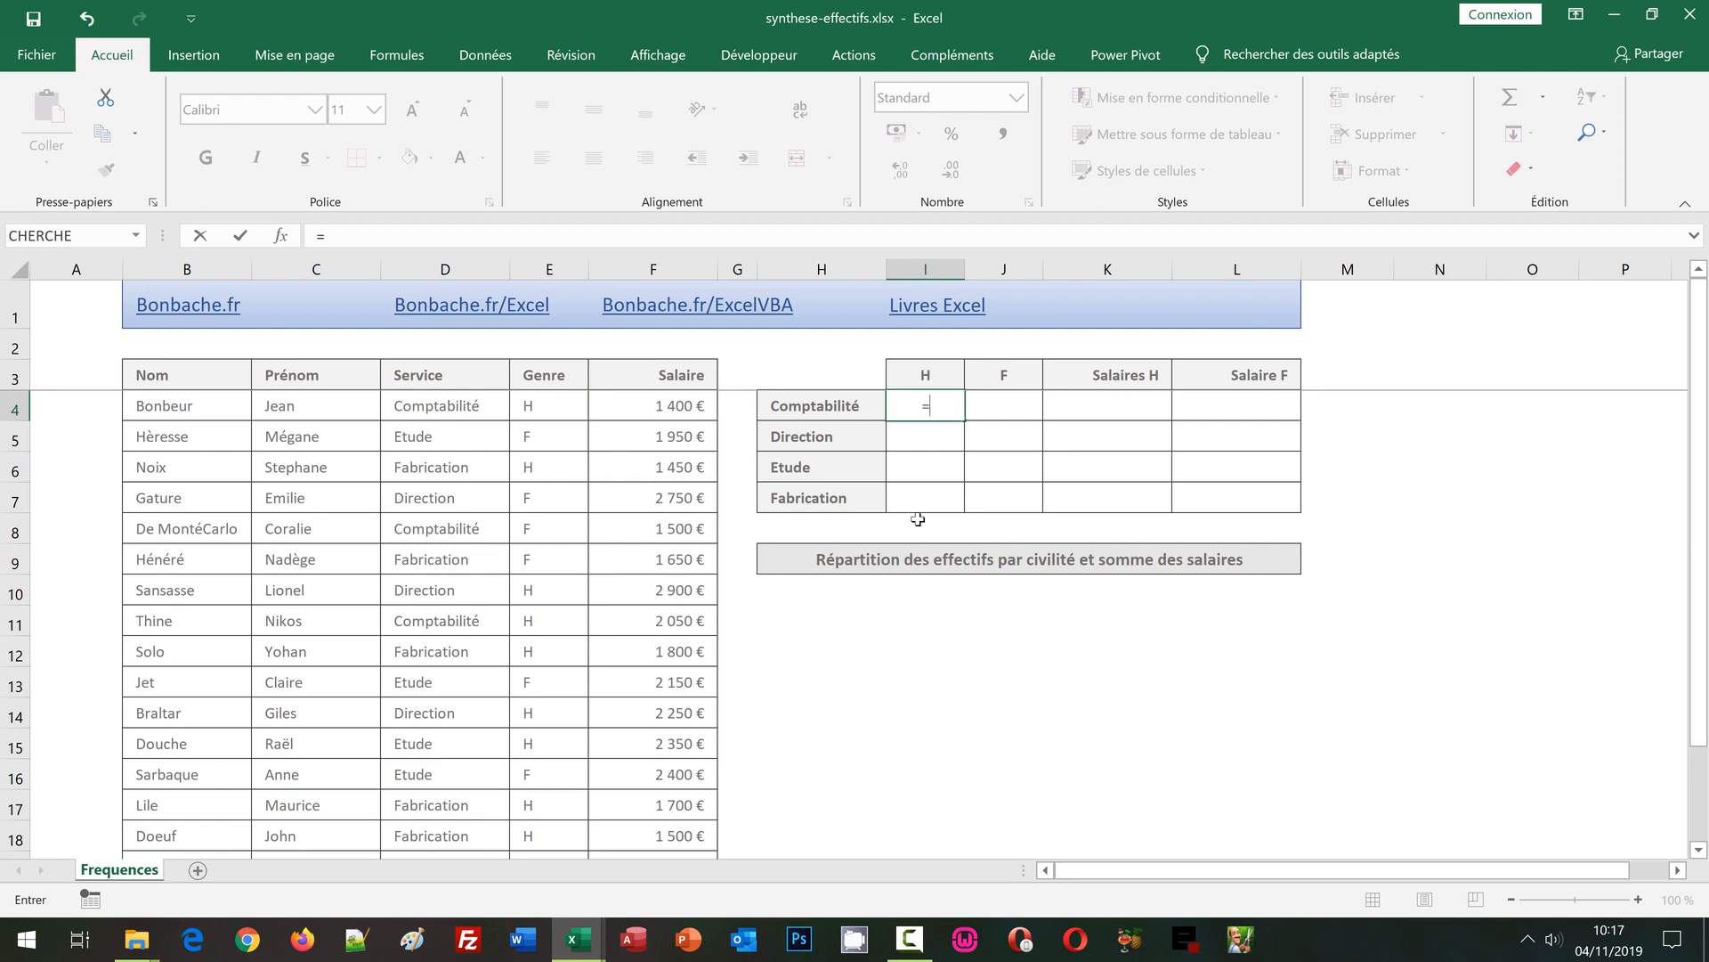
type("Nb")
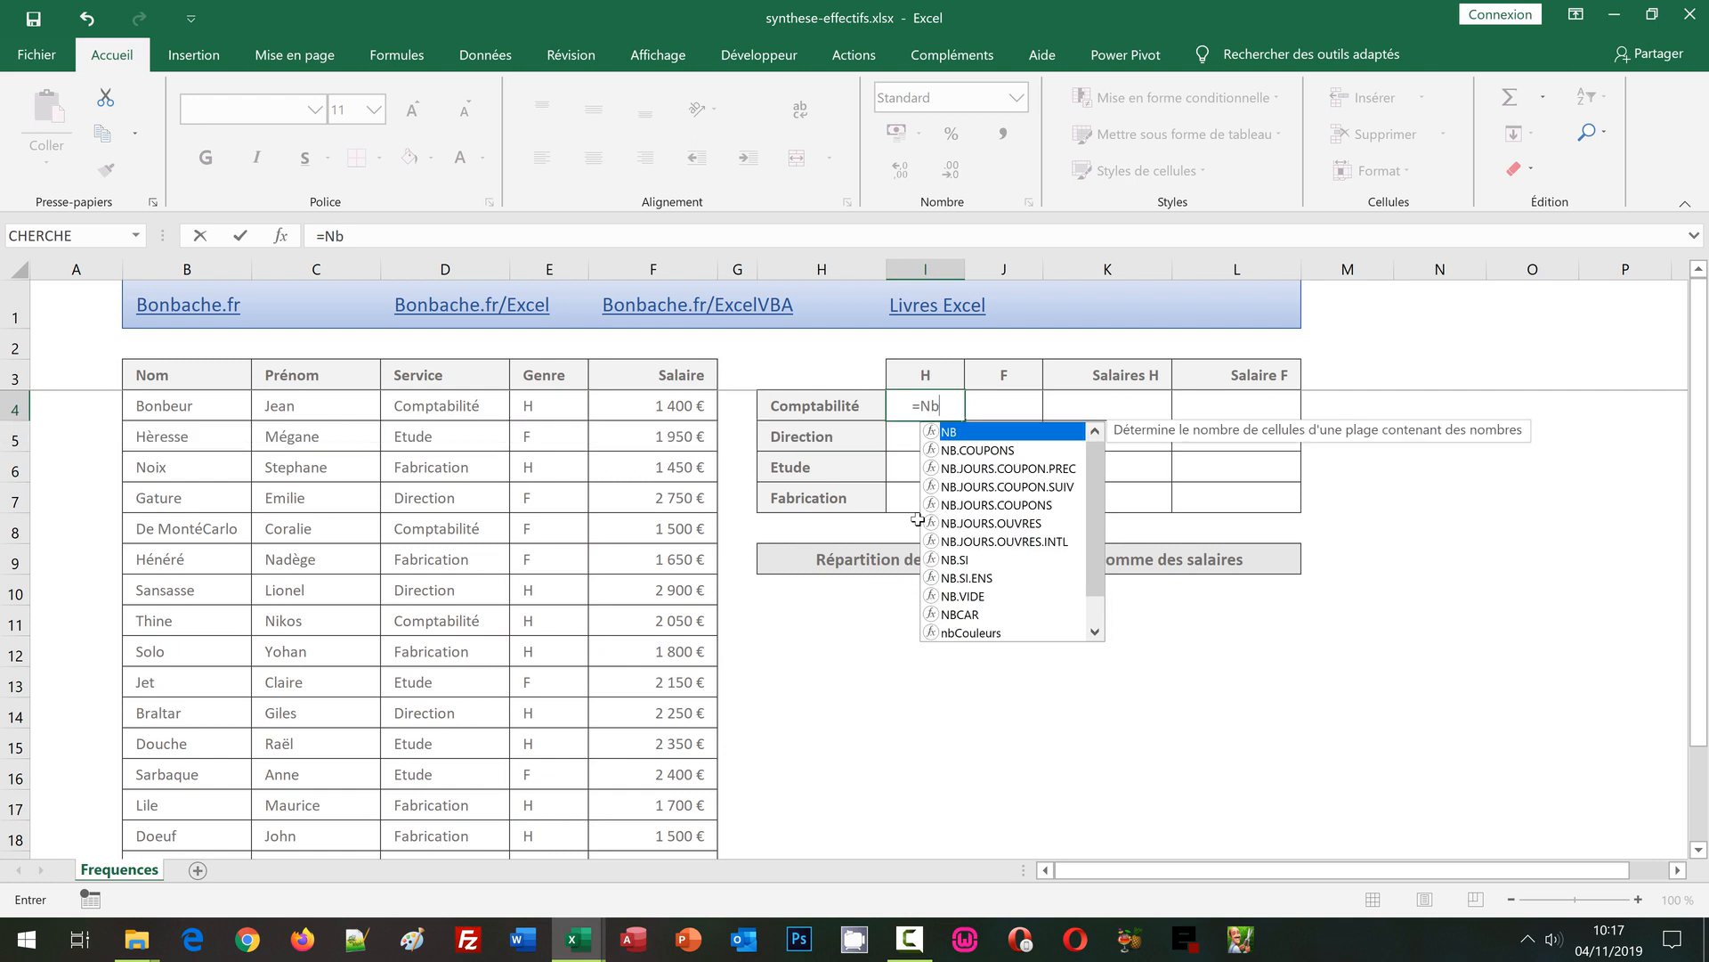
type(".Si")
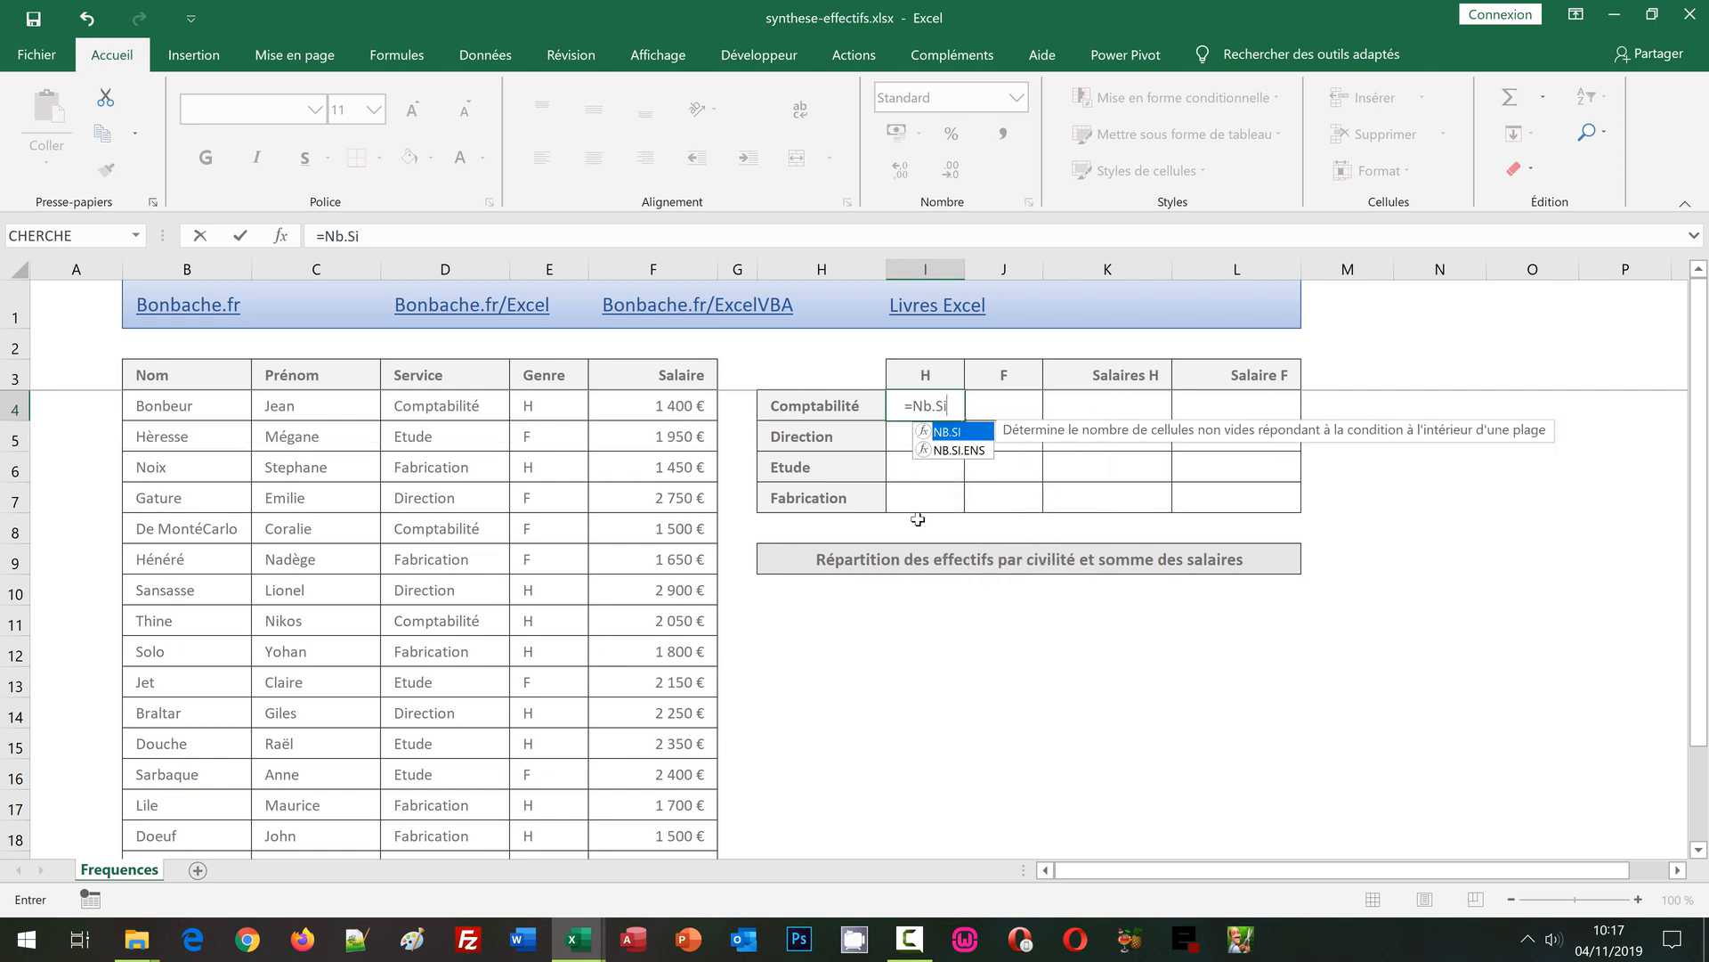
type(".Ens")
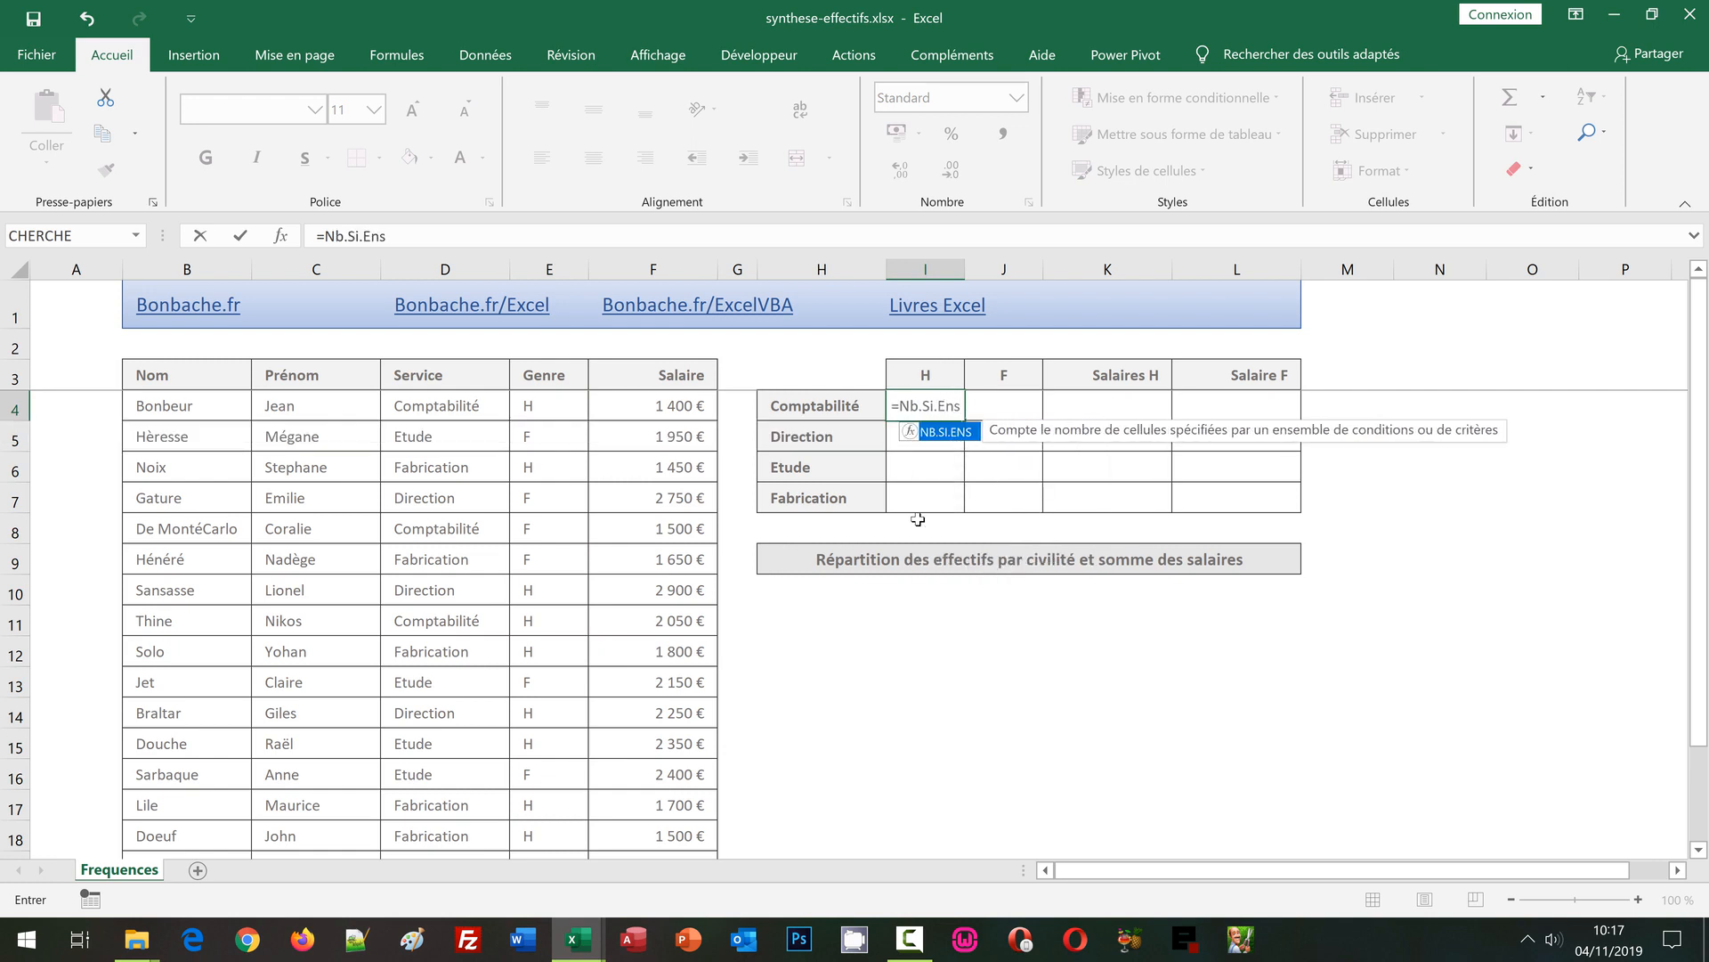
type("(")
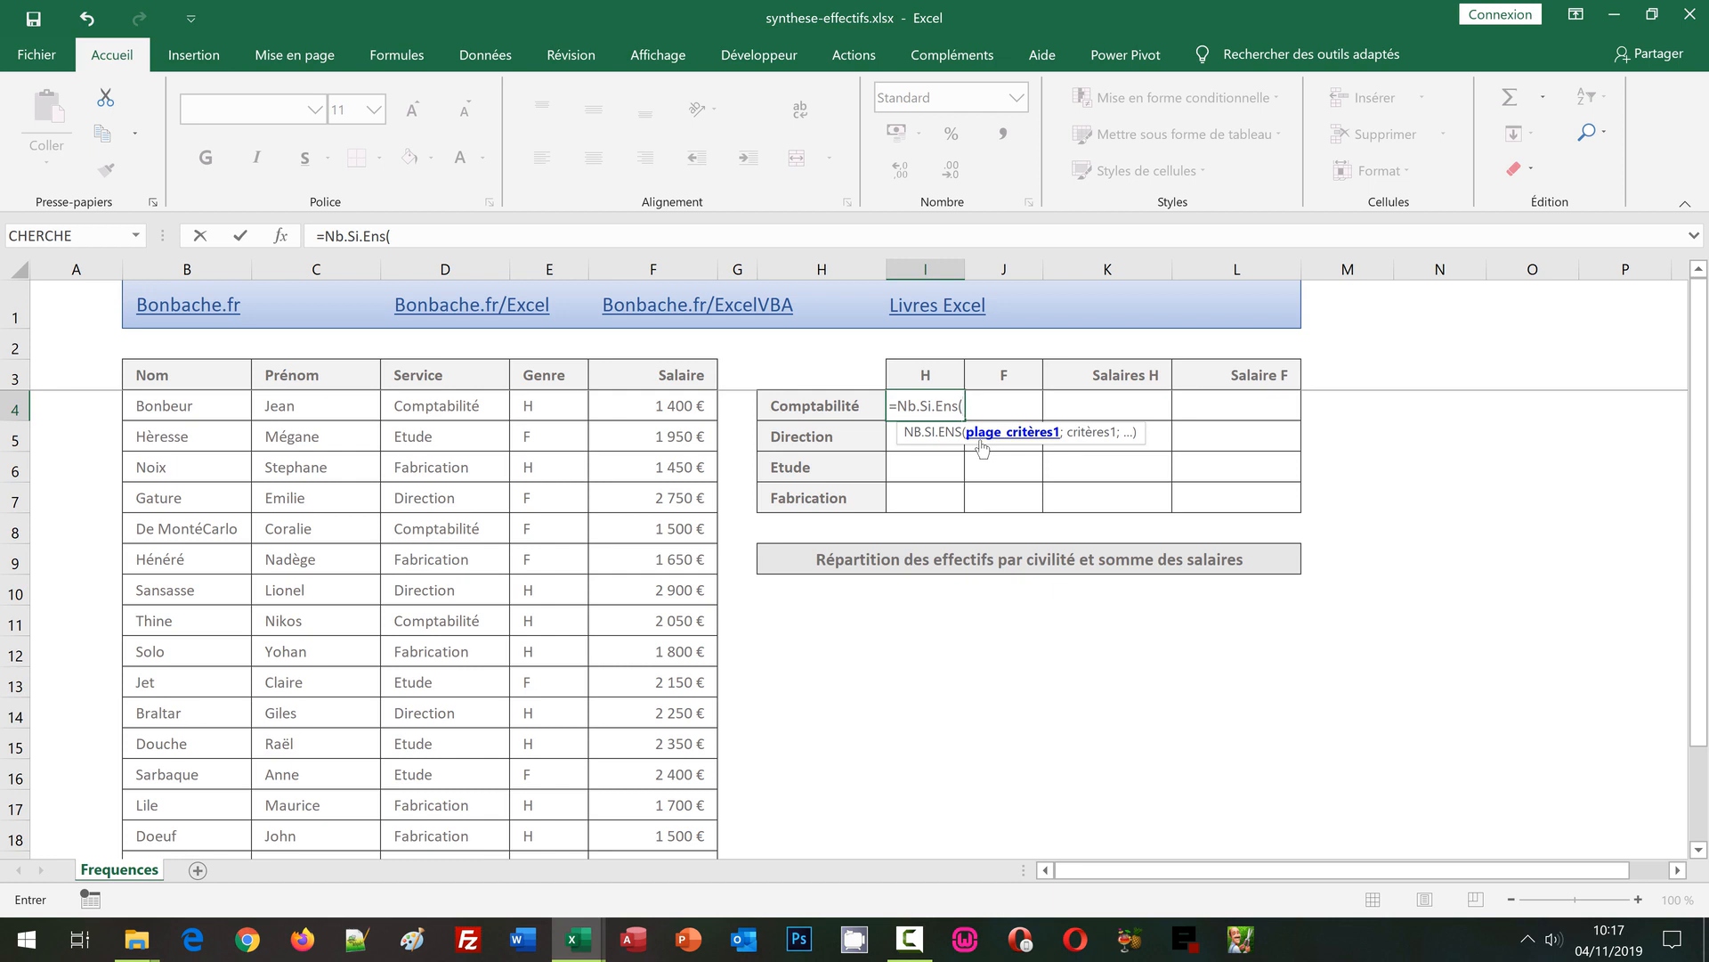
- Add the first condition to the formula: range Service matched against $H4, with only the column fixed
type("Serv")
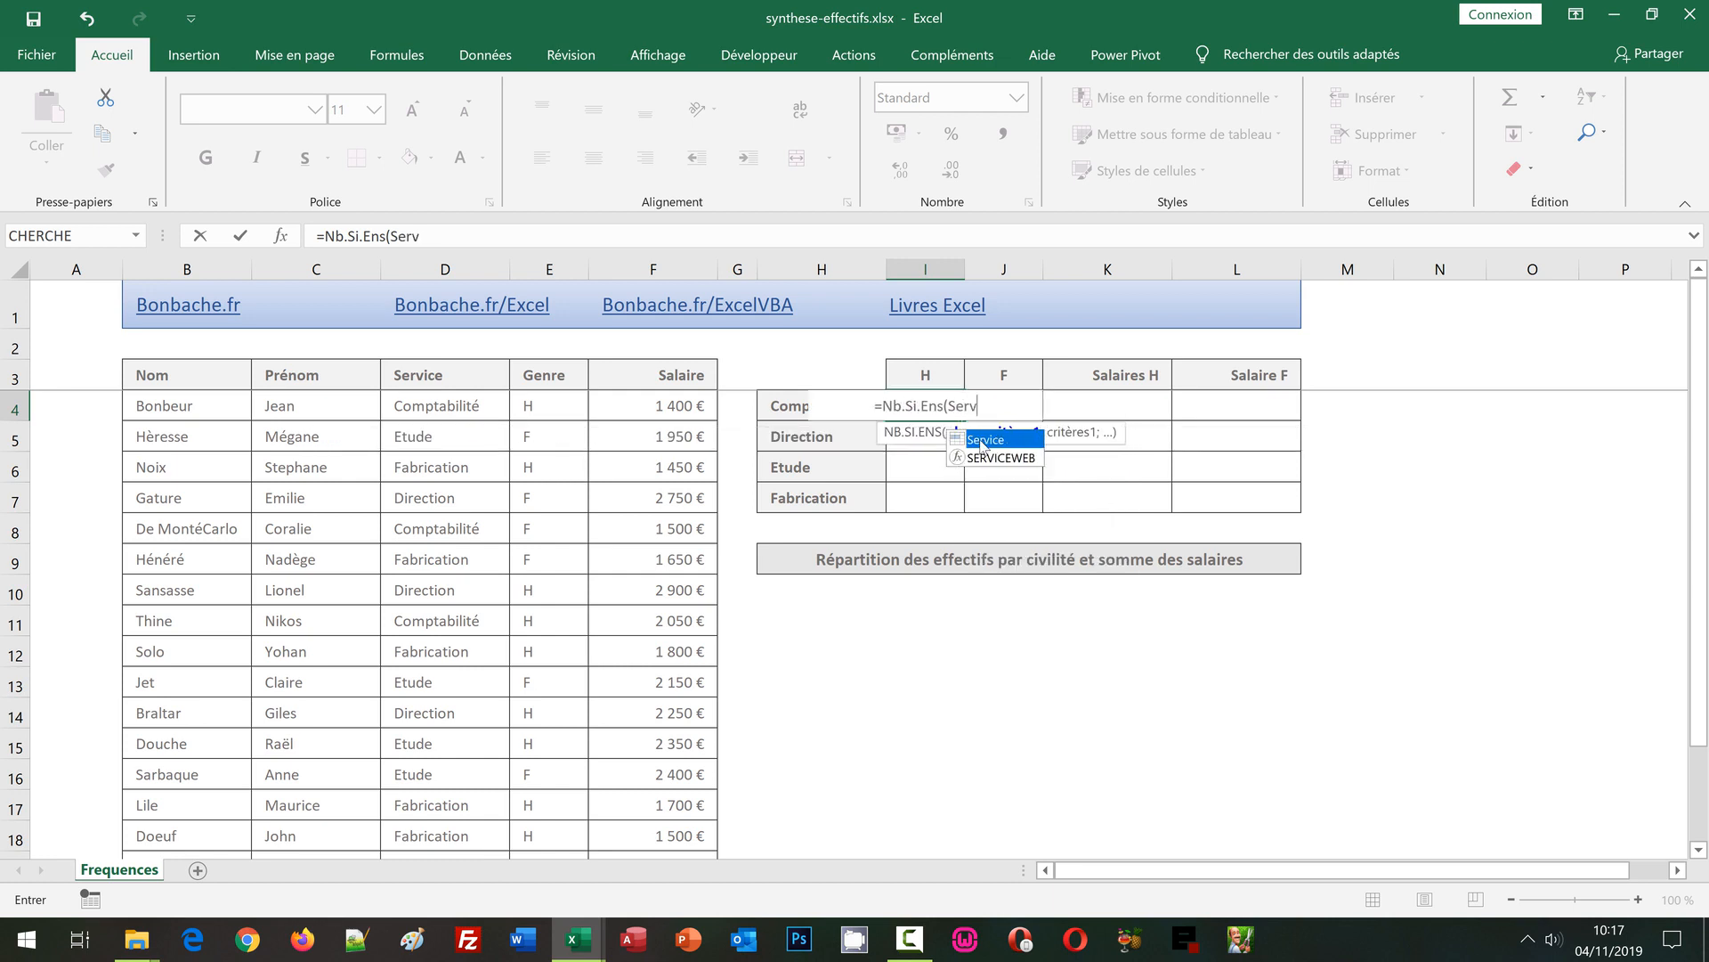
type("ice")
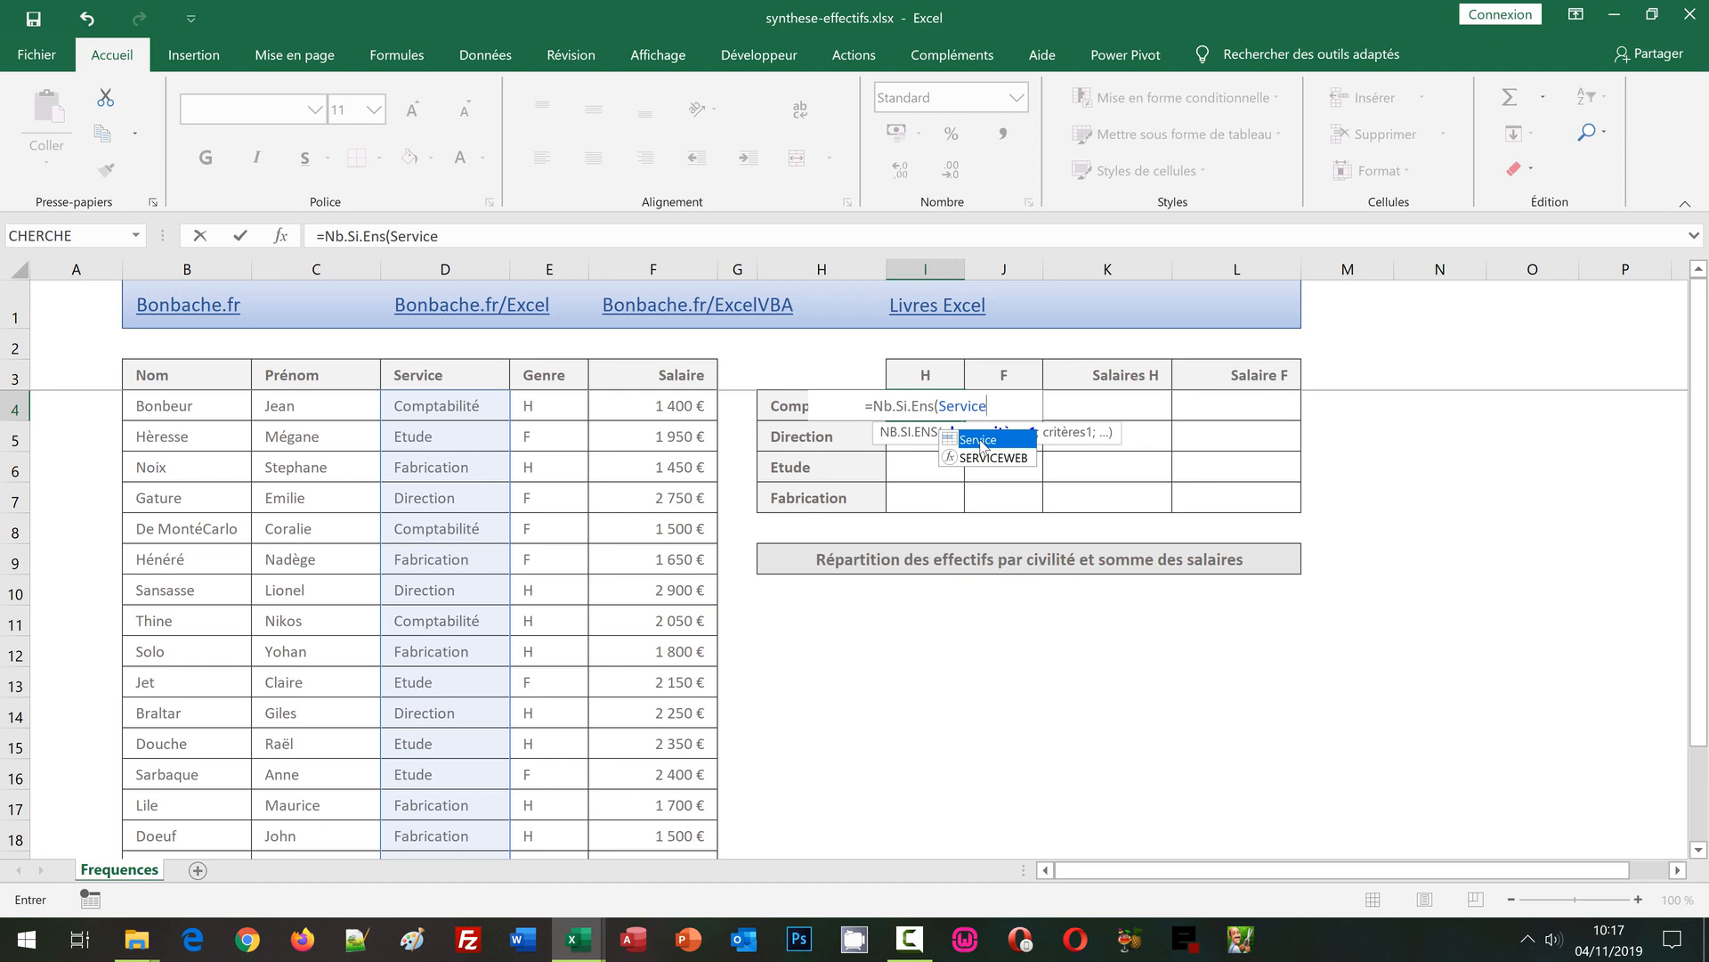
type(";")
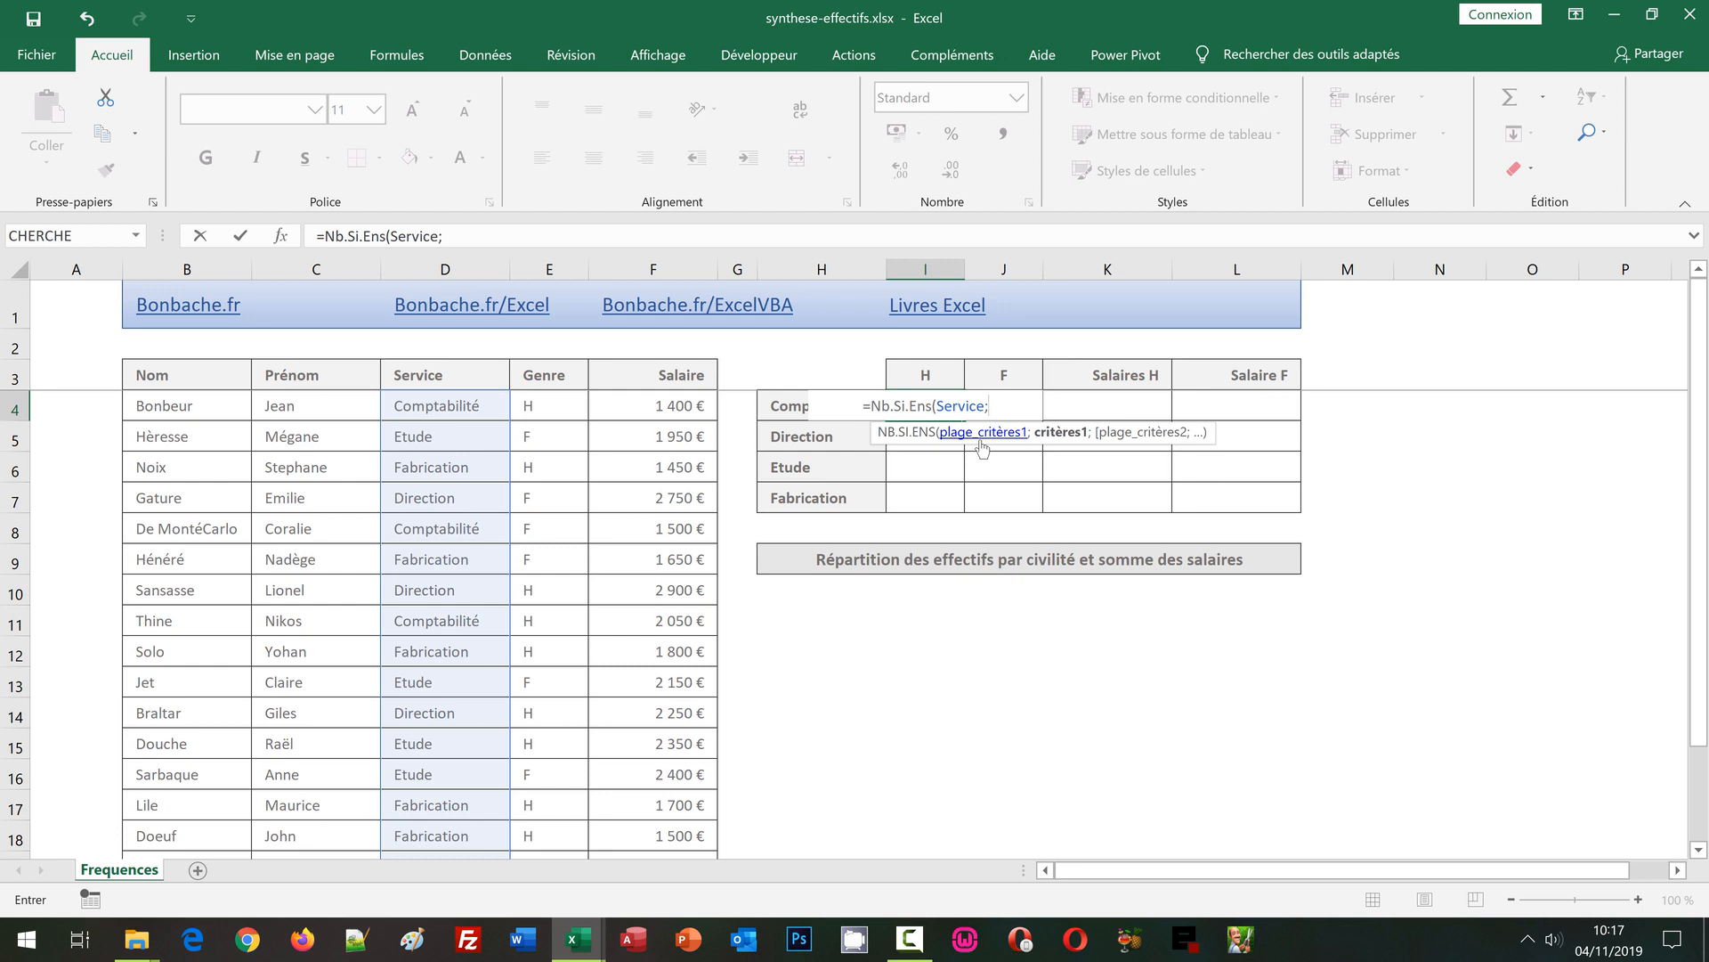
left_click(782, 405)
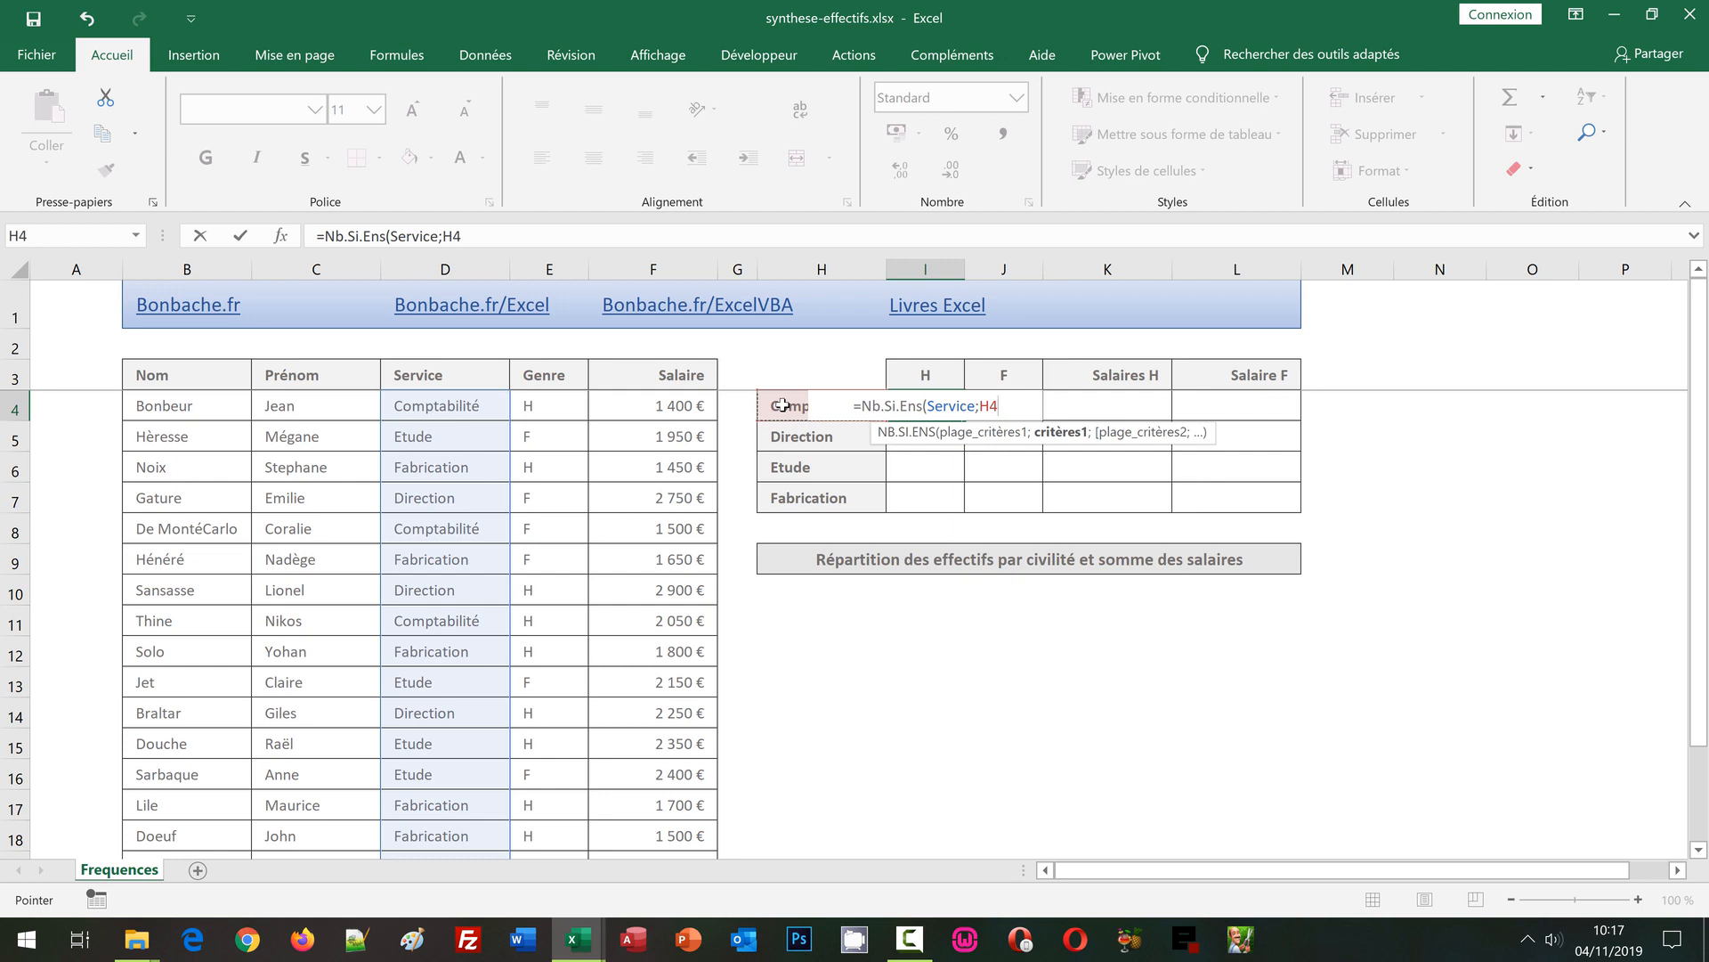
key("F4")
key("F4")
key("F4")
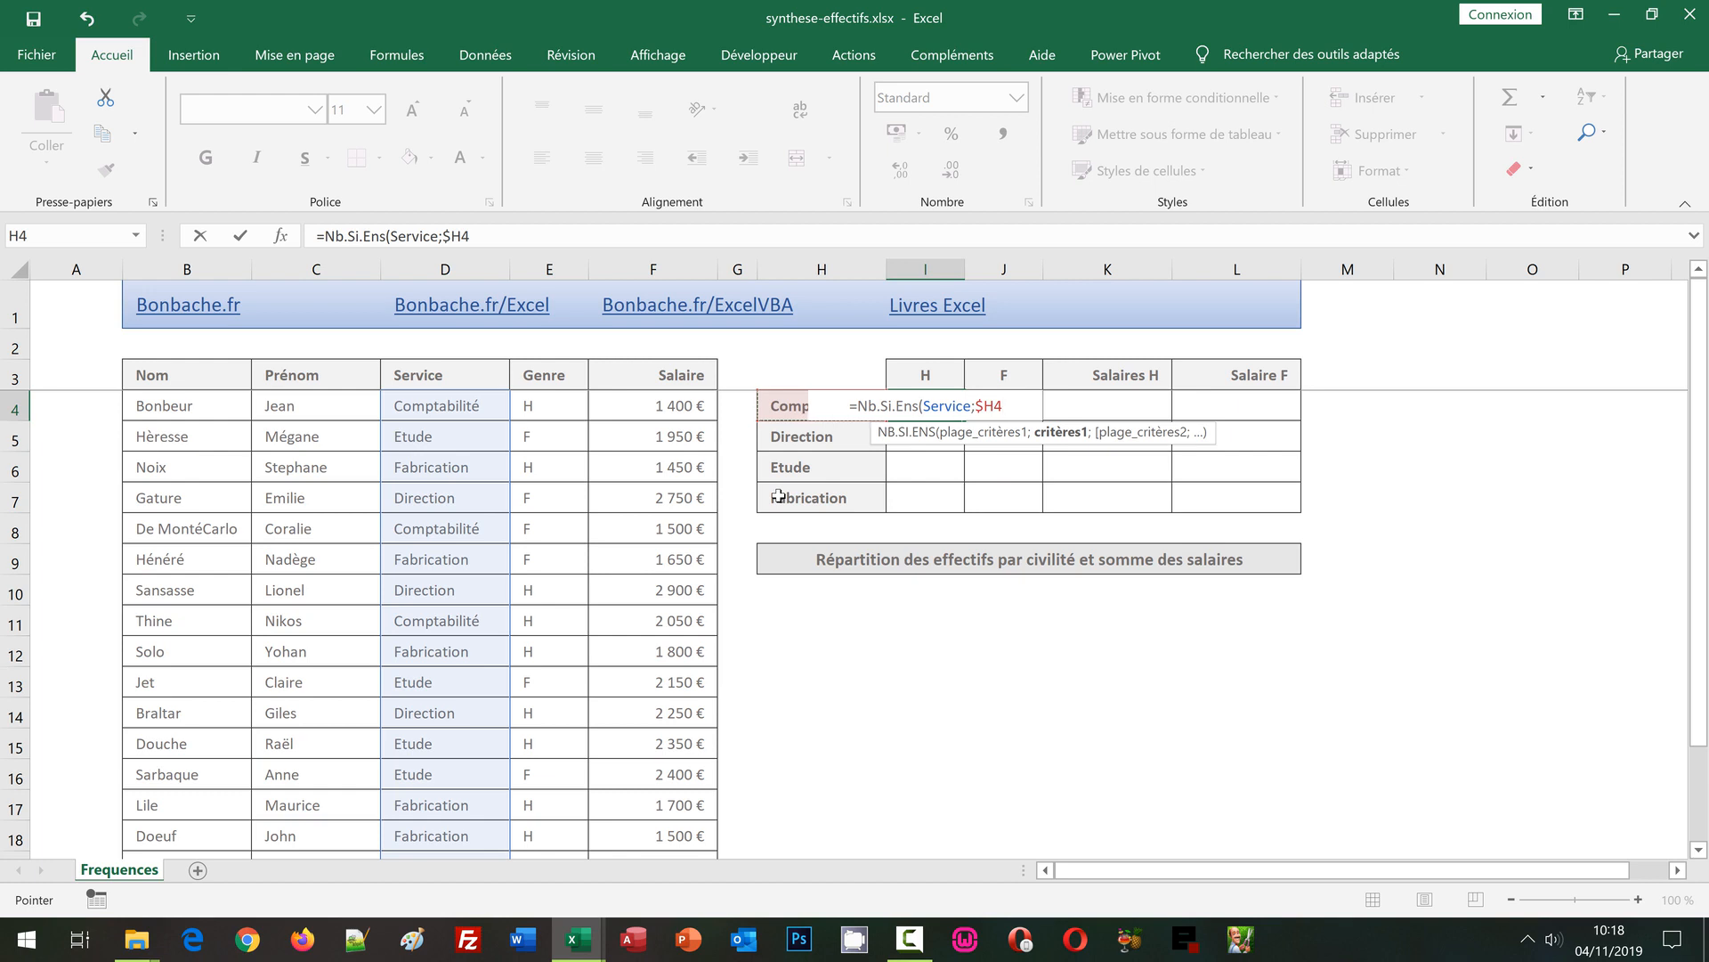
- Add the second condition, range Genre matched against I$3 with only the row fixed, and validate the formula keeping I4 selected
type(";")
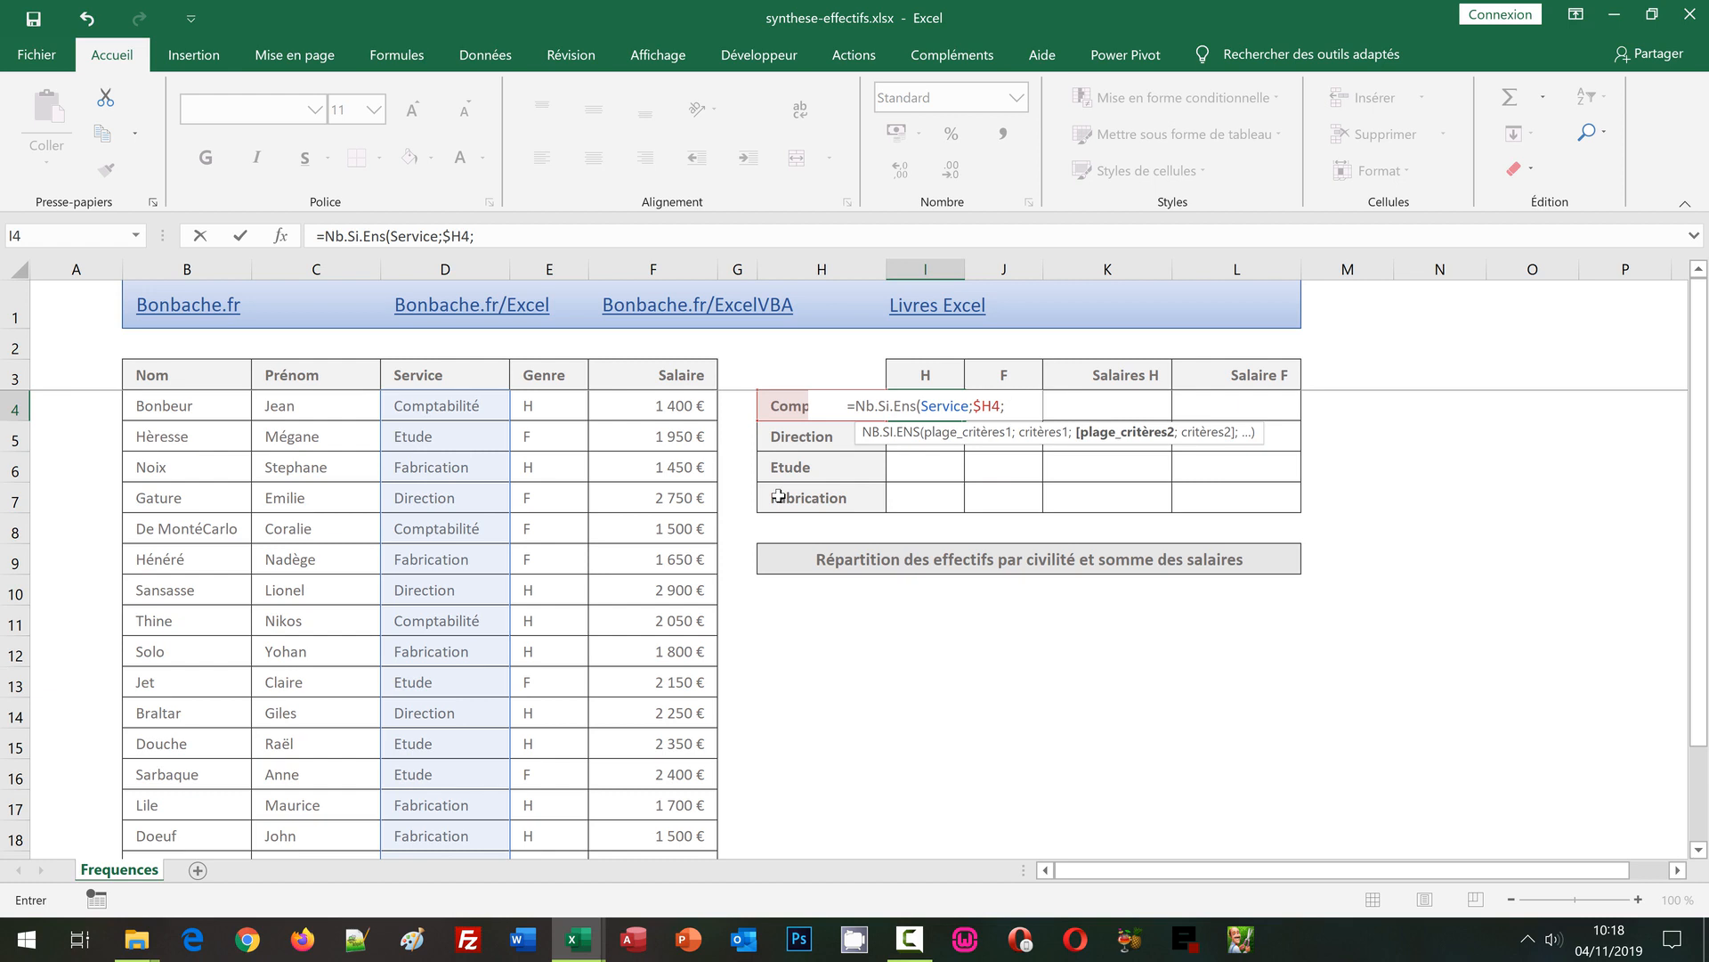
type("Genre")
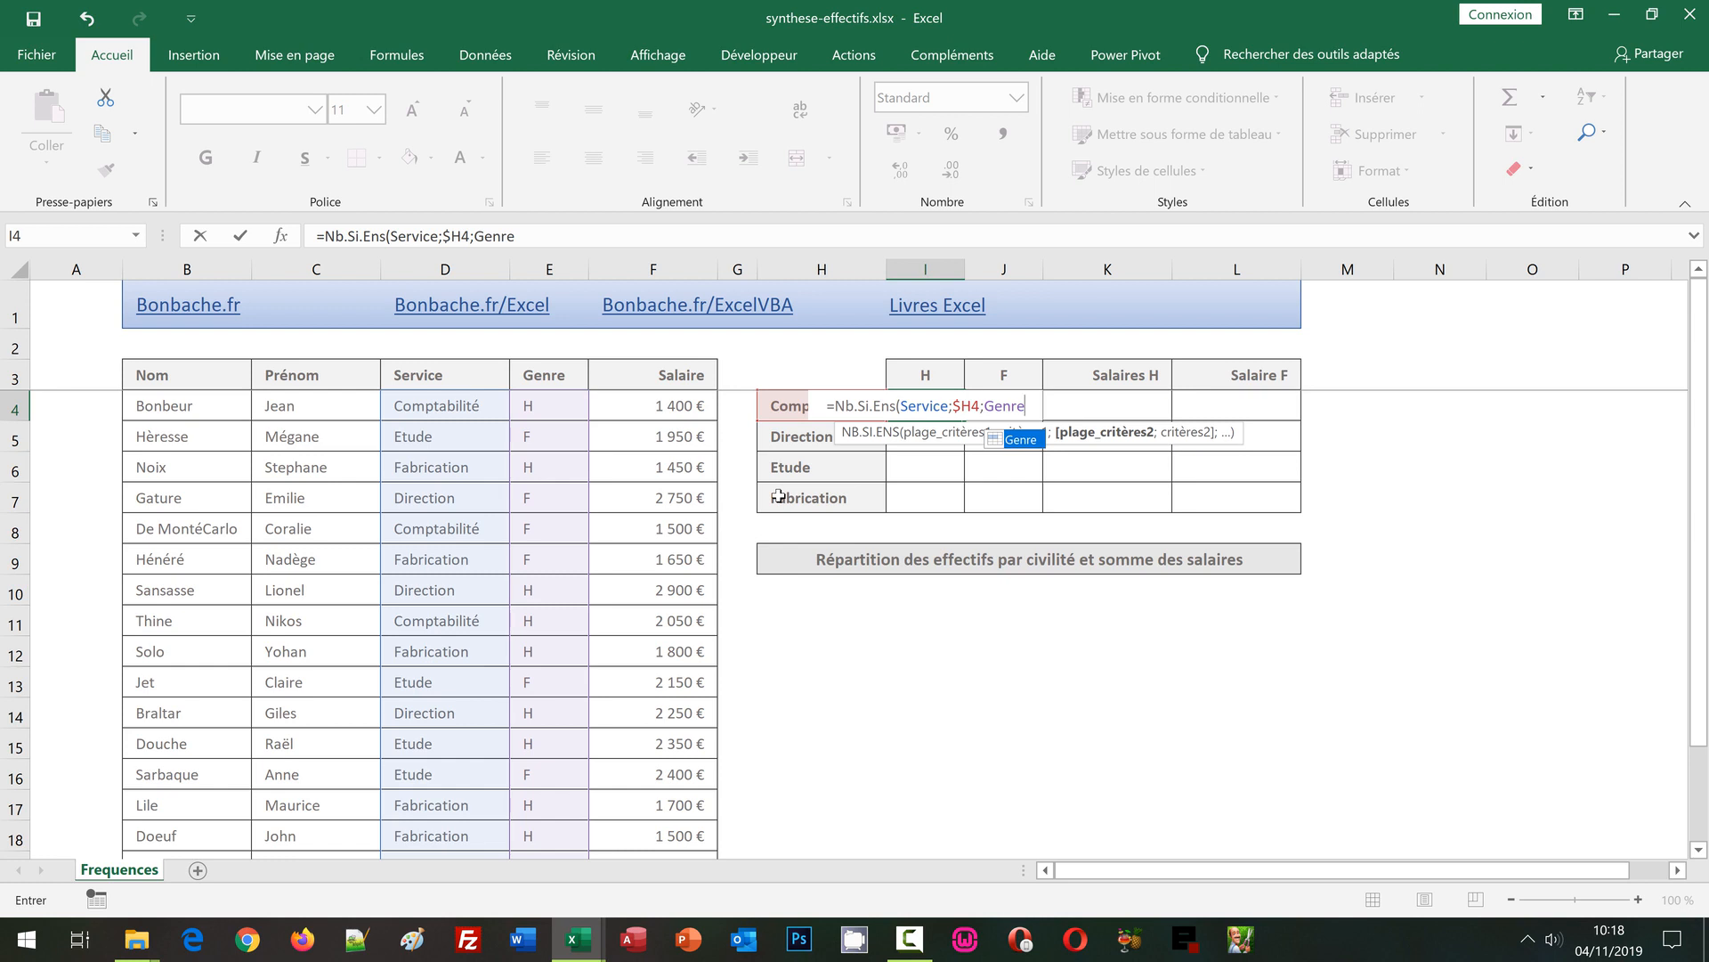
type(";")
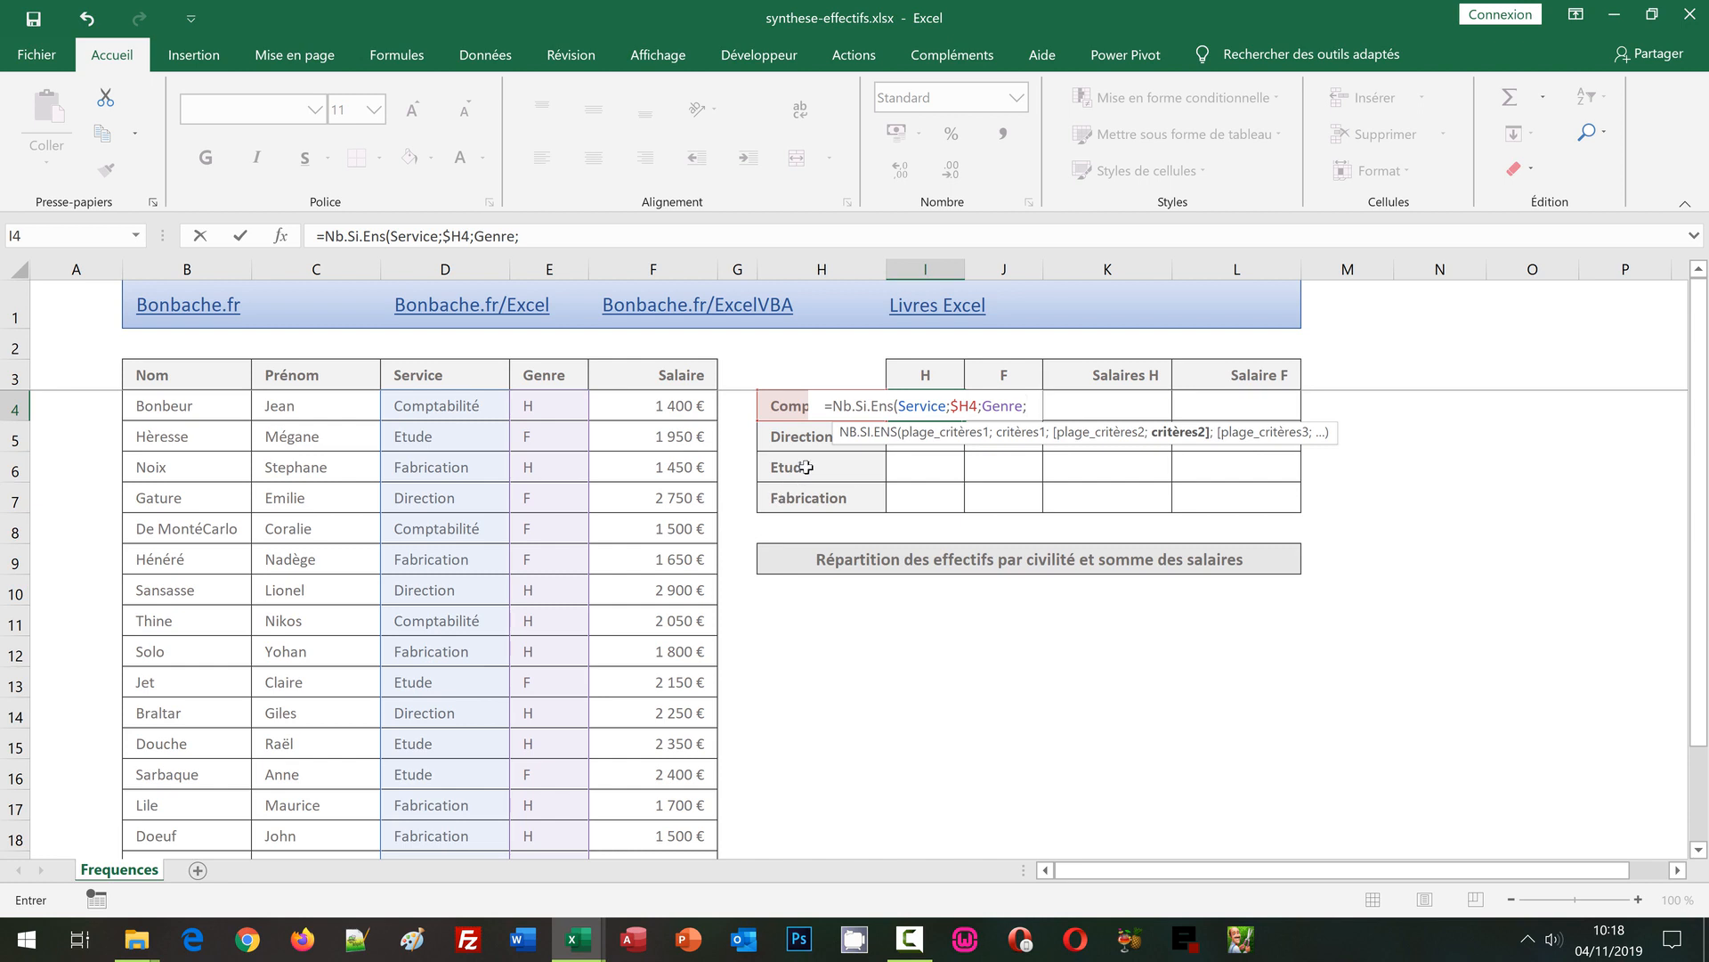
left_click(930, 375)
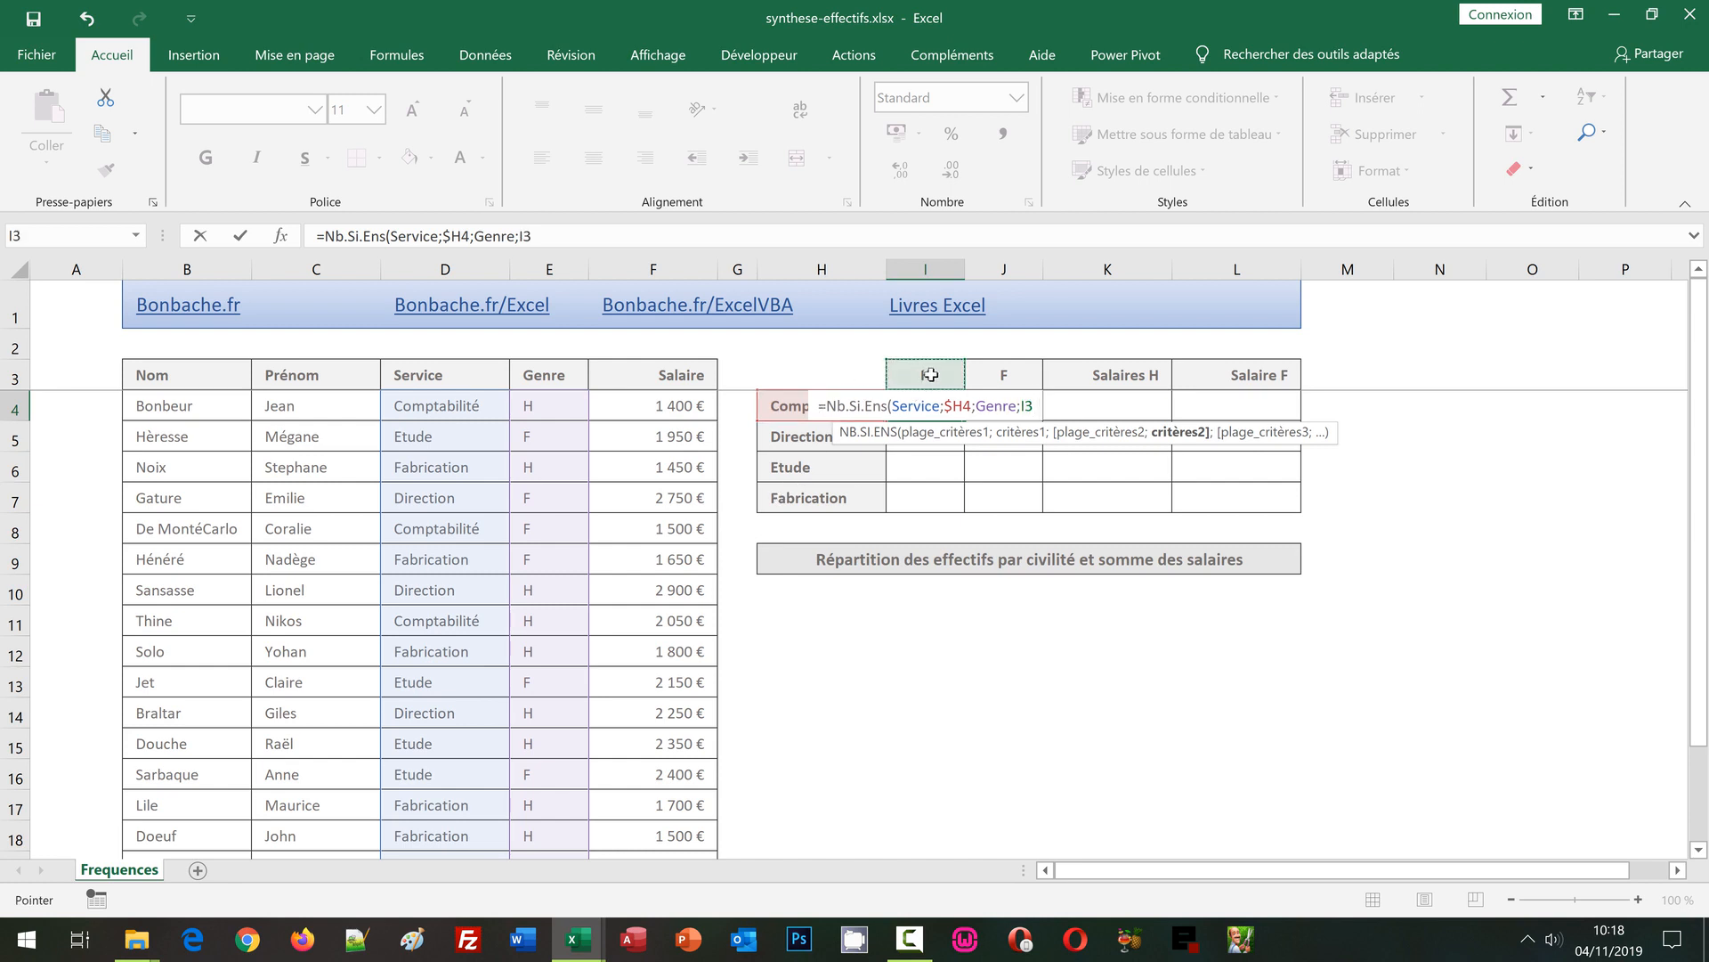
key("F4")
key("F4")
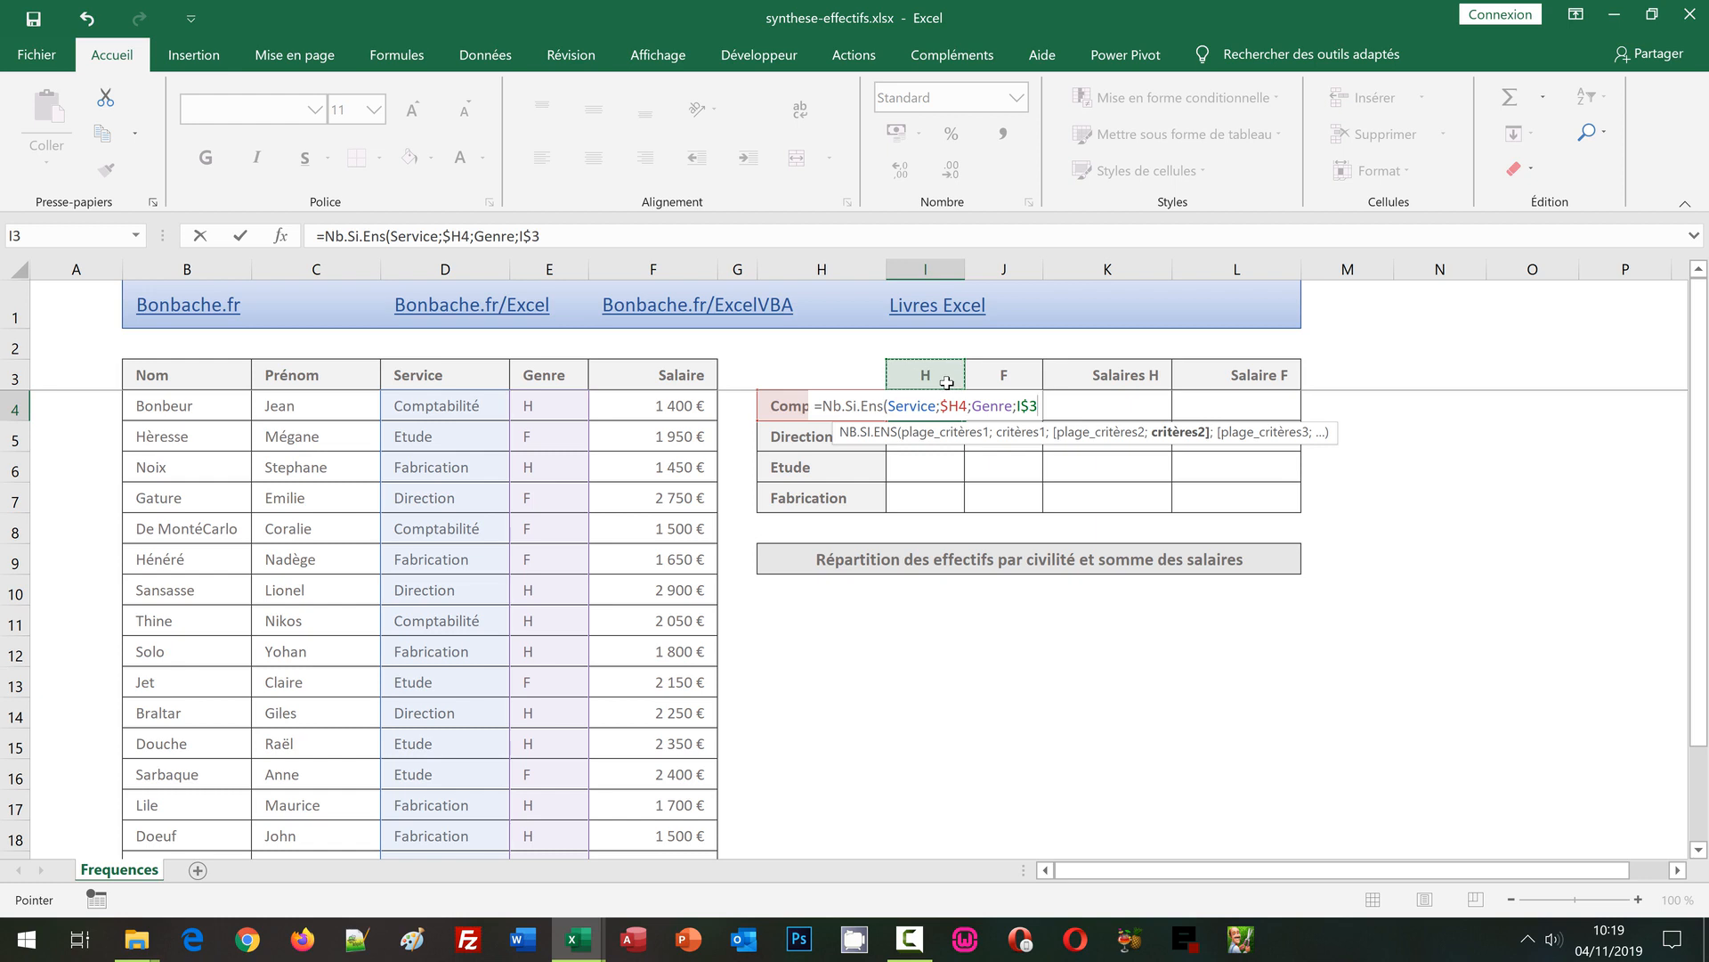
type(")")
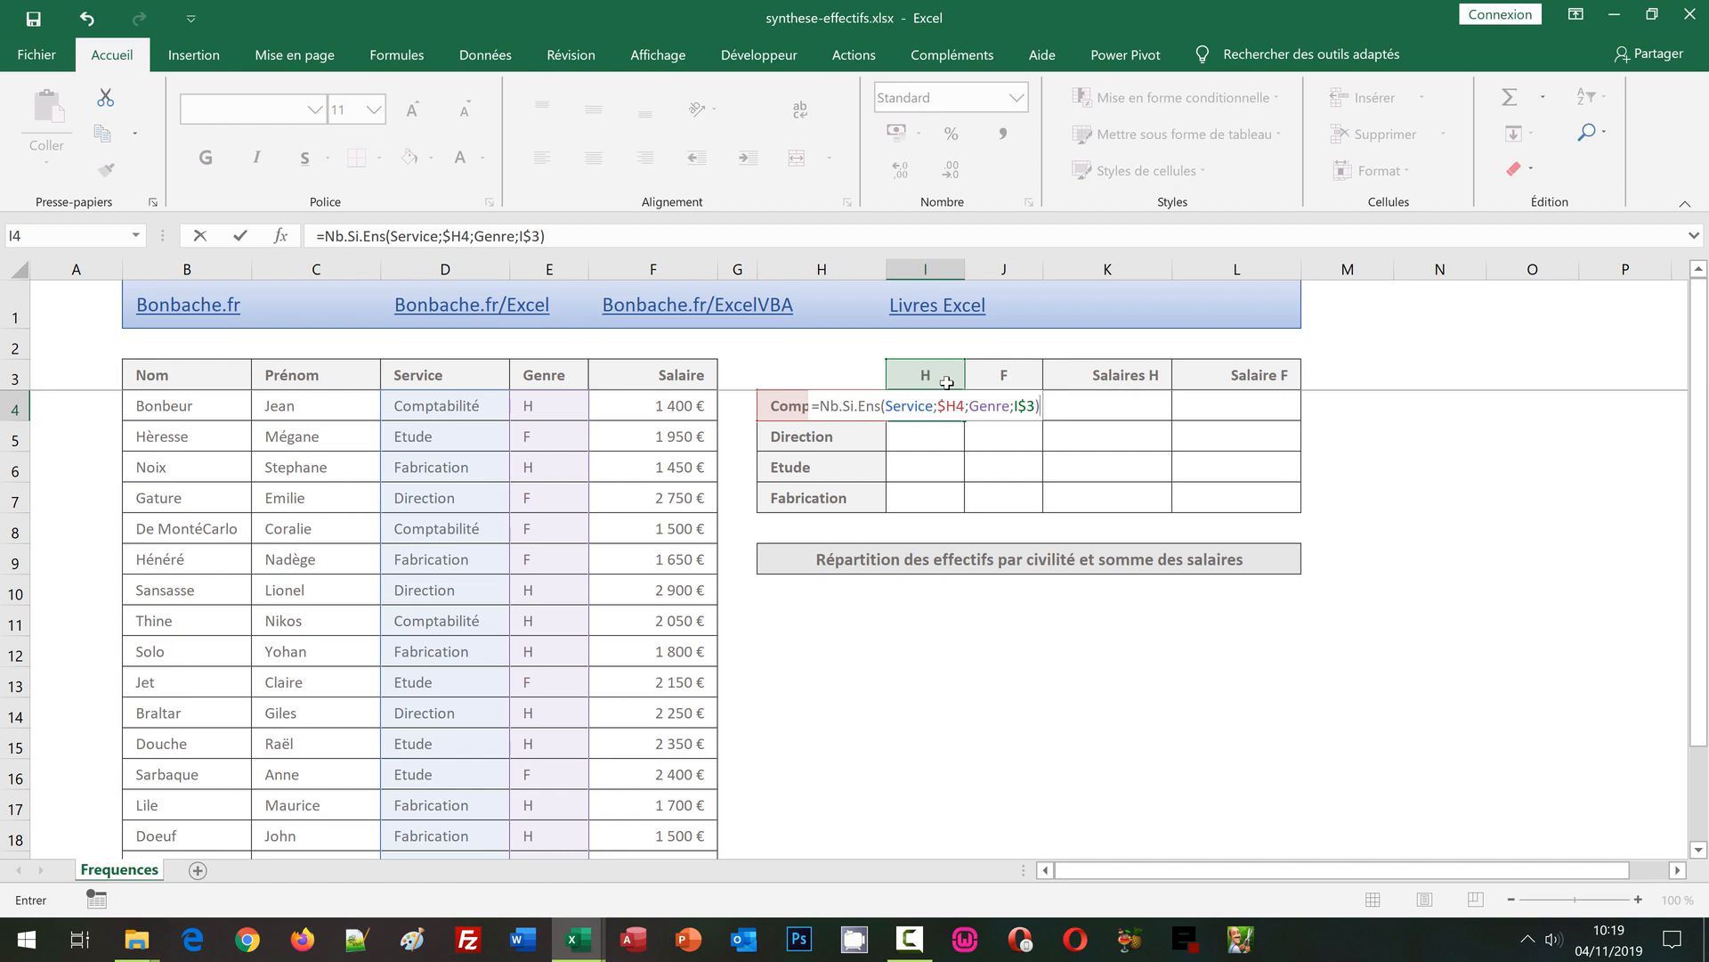
key("ctrl+Return")
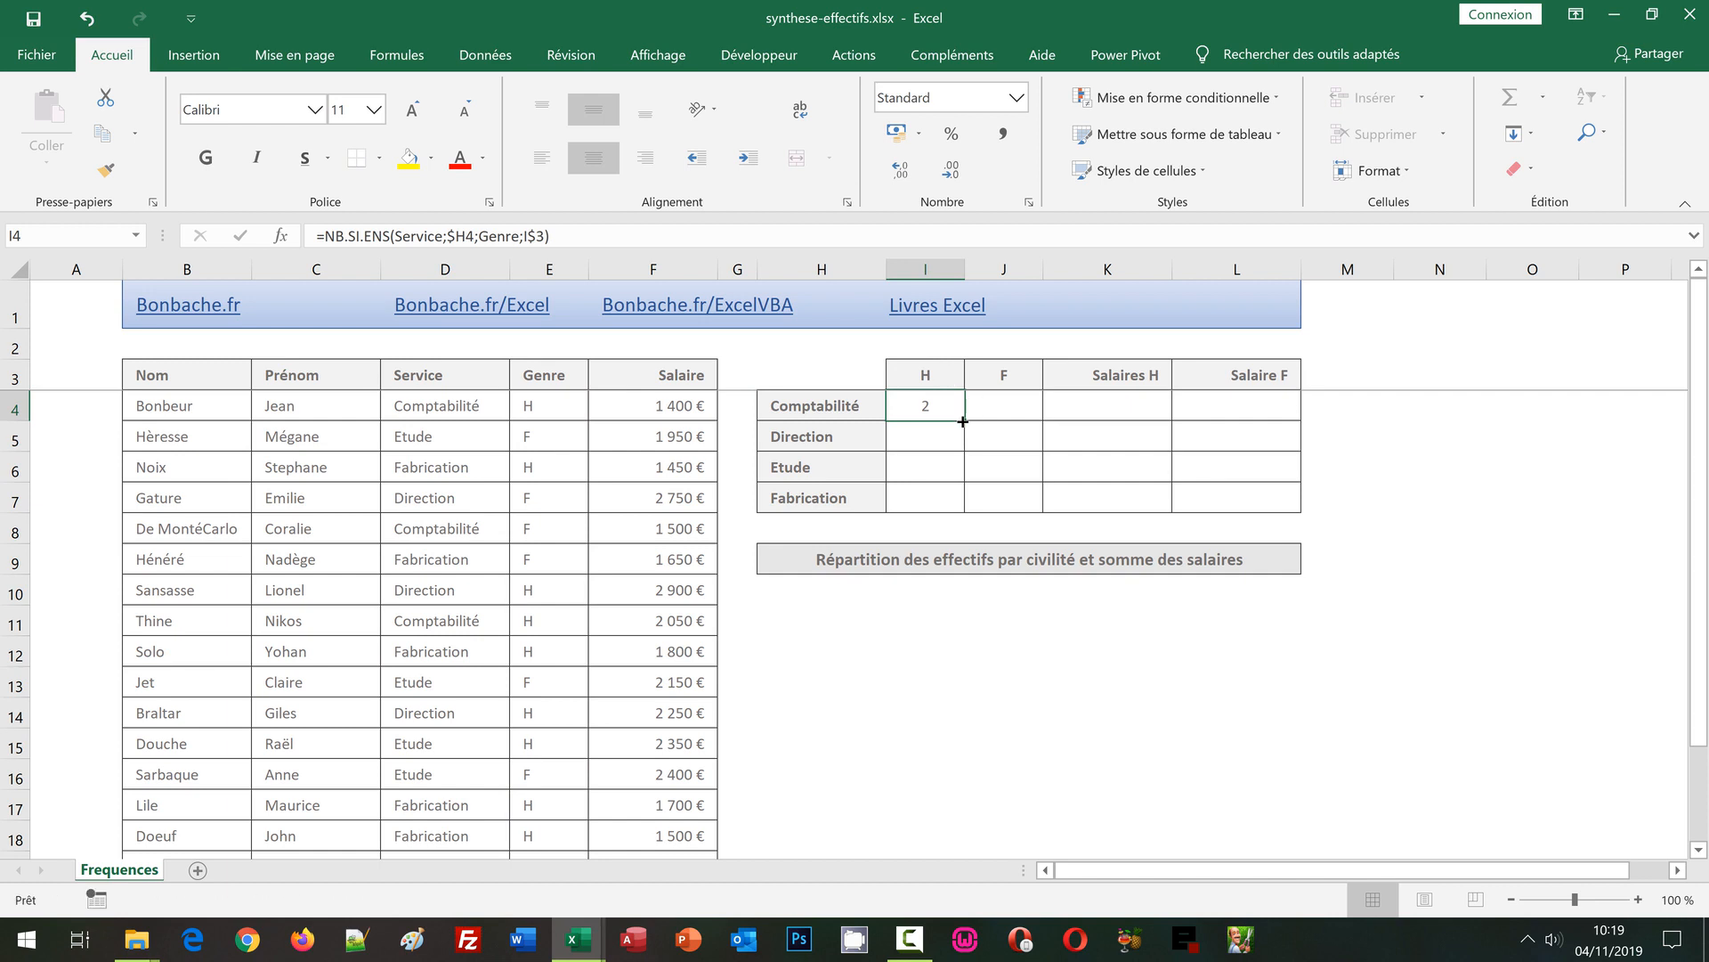
- Copy the I4 counting formula down to row 7 and across to column J, filling I4:J7
double_click(962, 421)
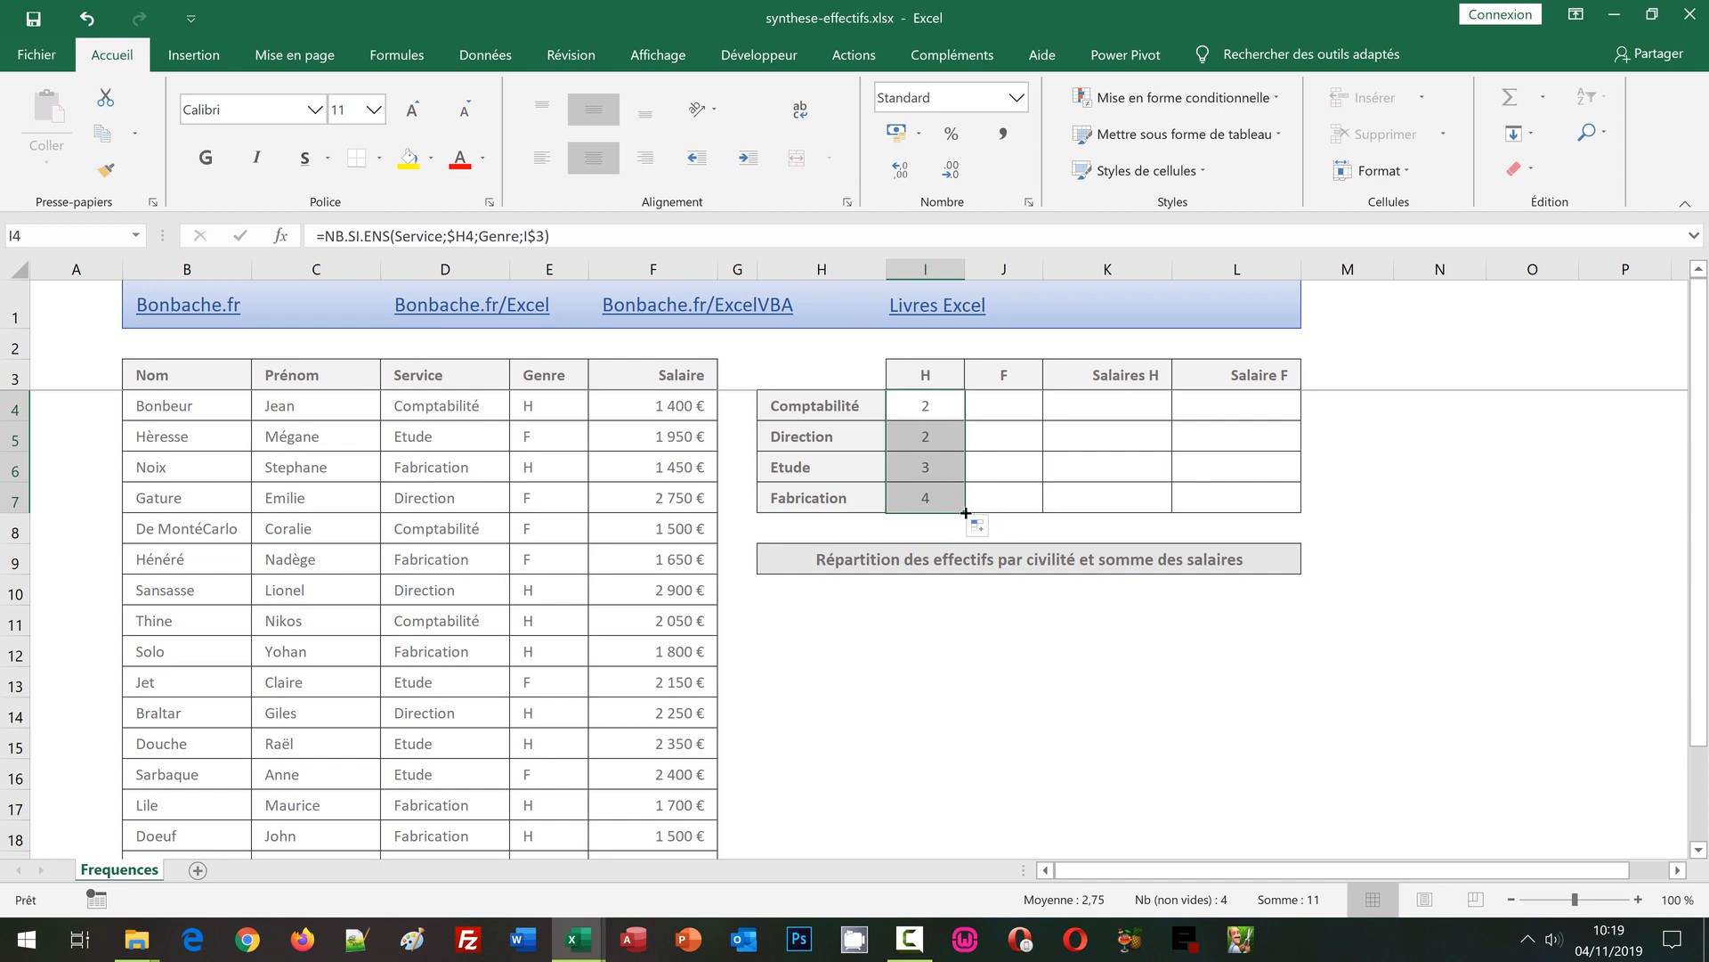
left_click_drag(966, 513, 1044, 497)
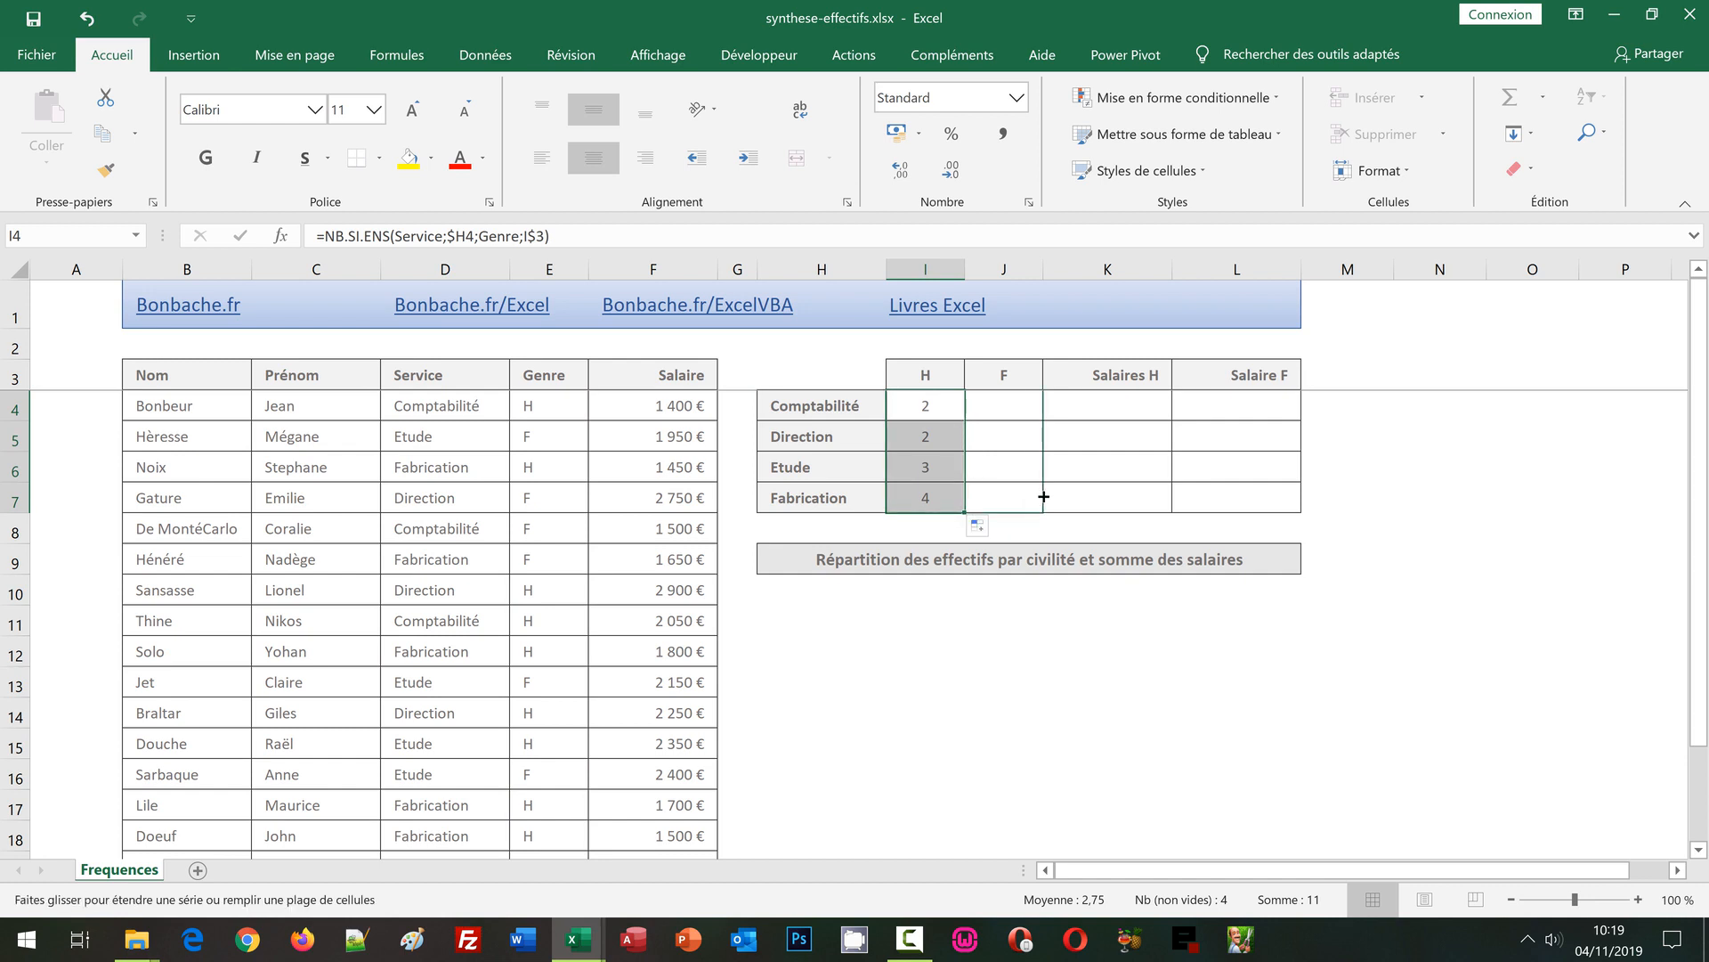
left_click_drag(1044, 497, 1043, 497)
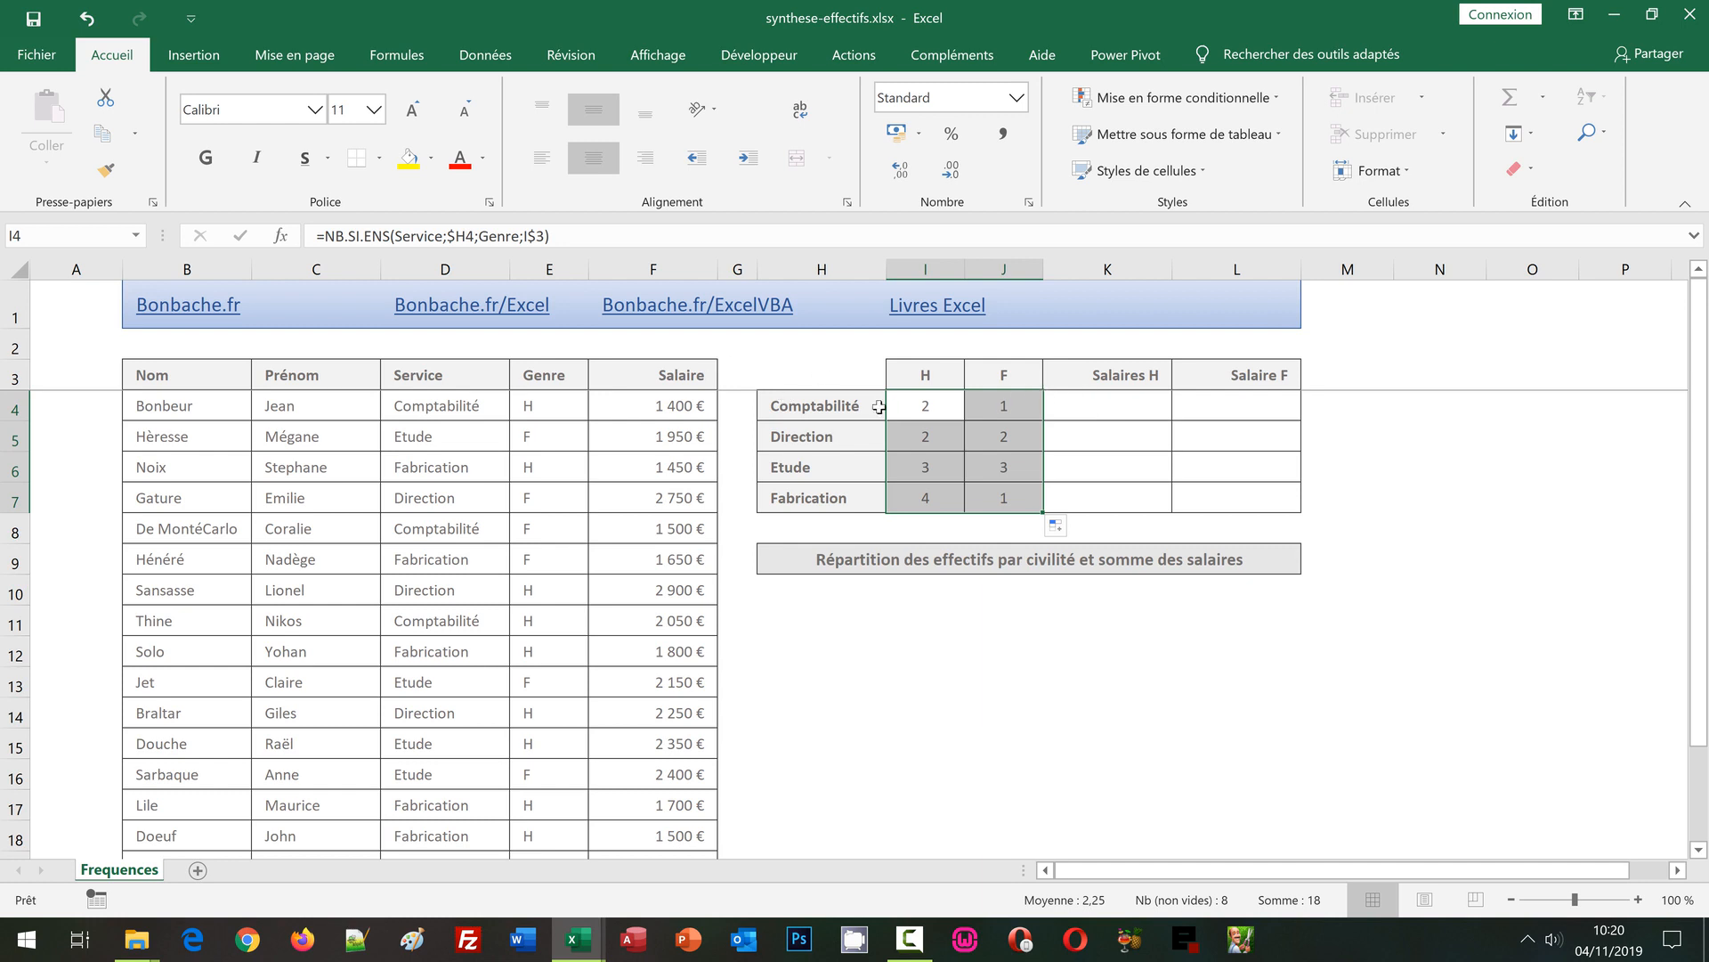
- Copy the arguments Service;$H4;Genre;I$3 from the formula in I4, keeping that formula as it is
left_click(916, 397)
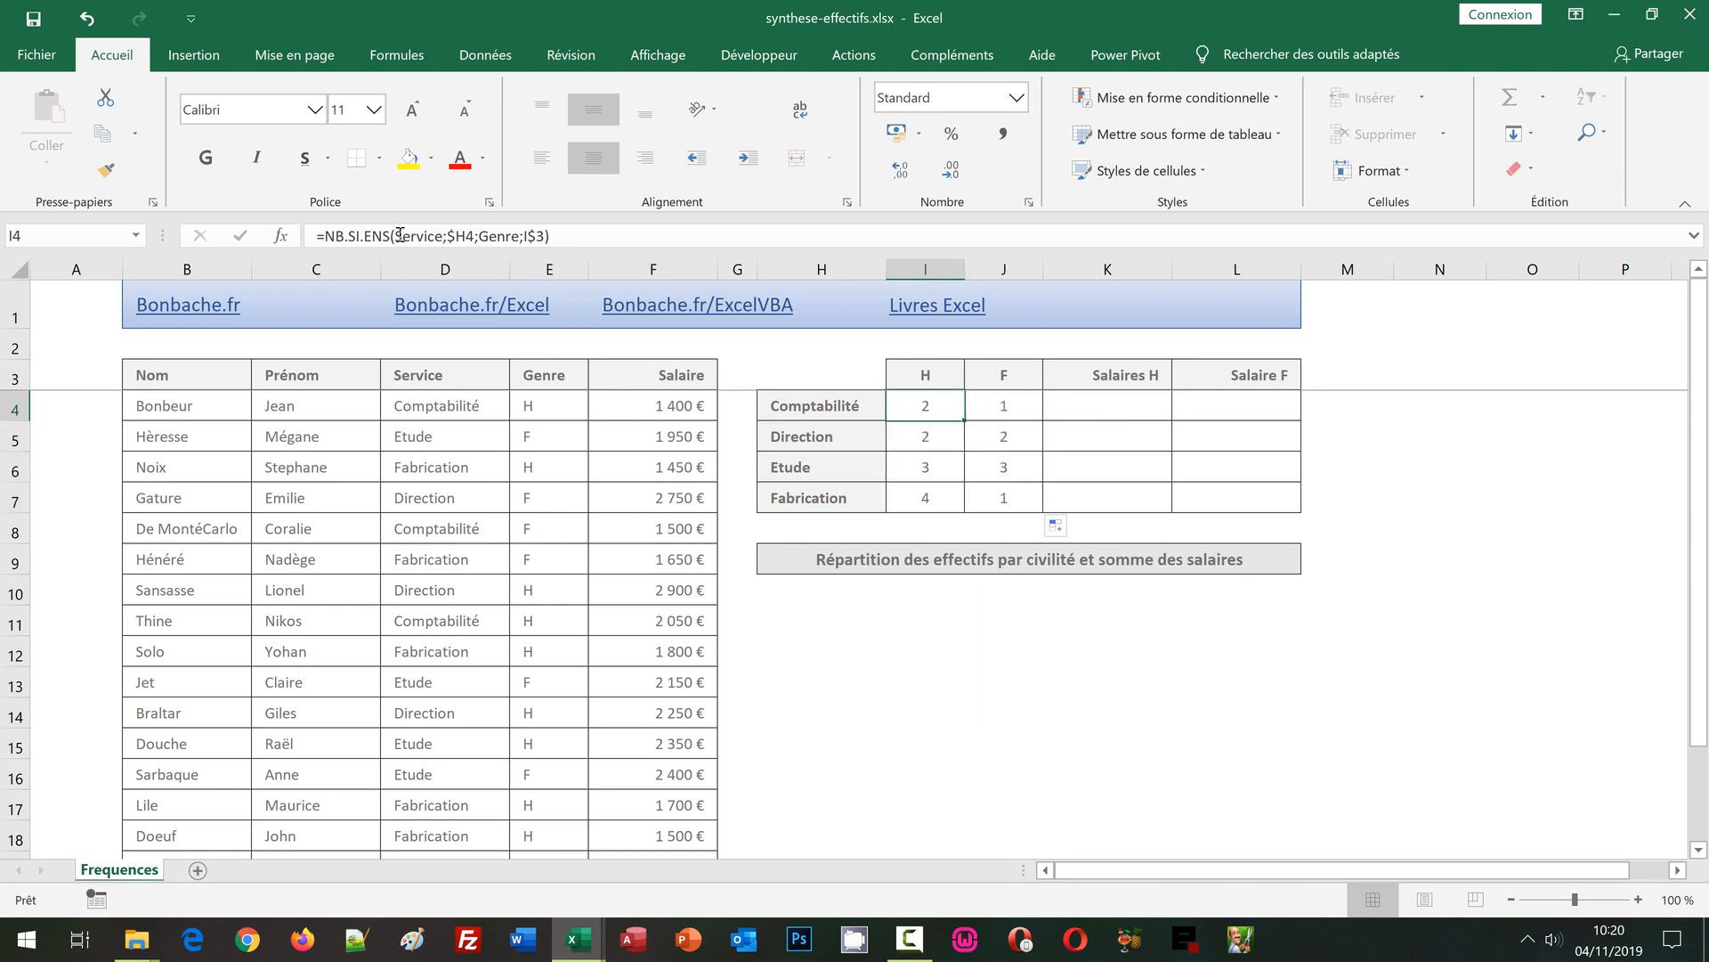
left_click_drag(398, 233, 546, 233)
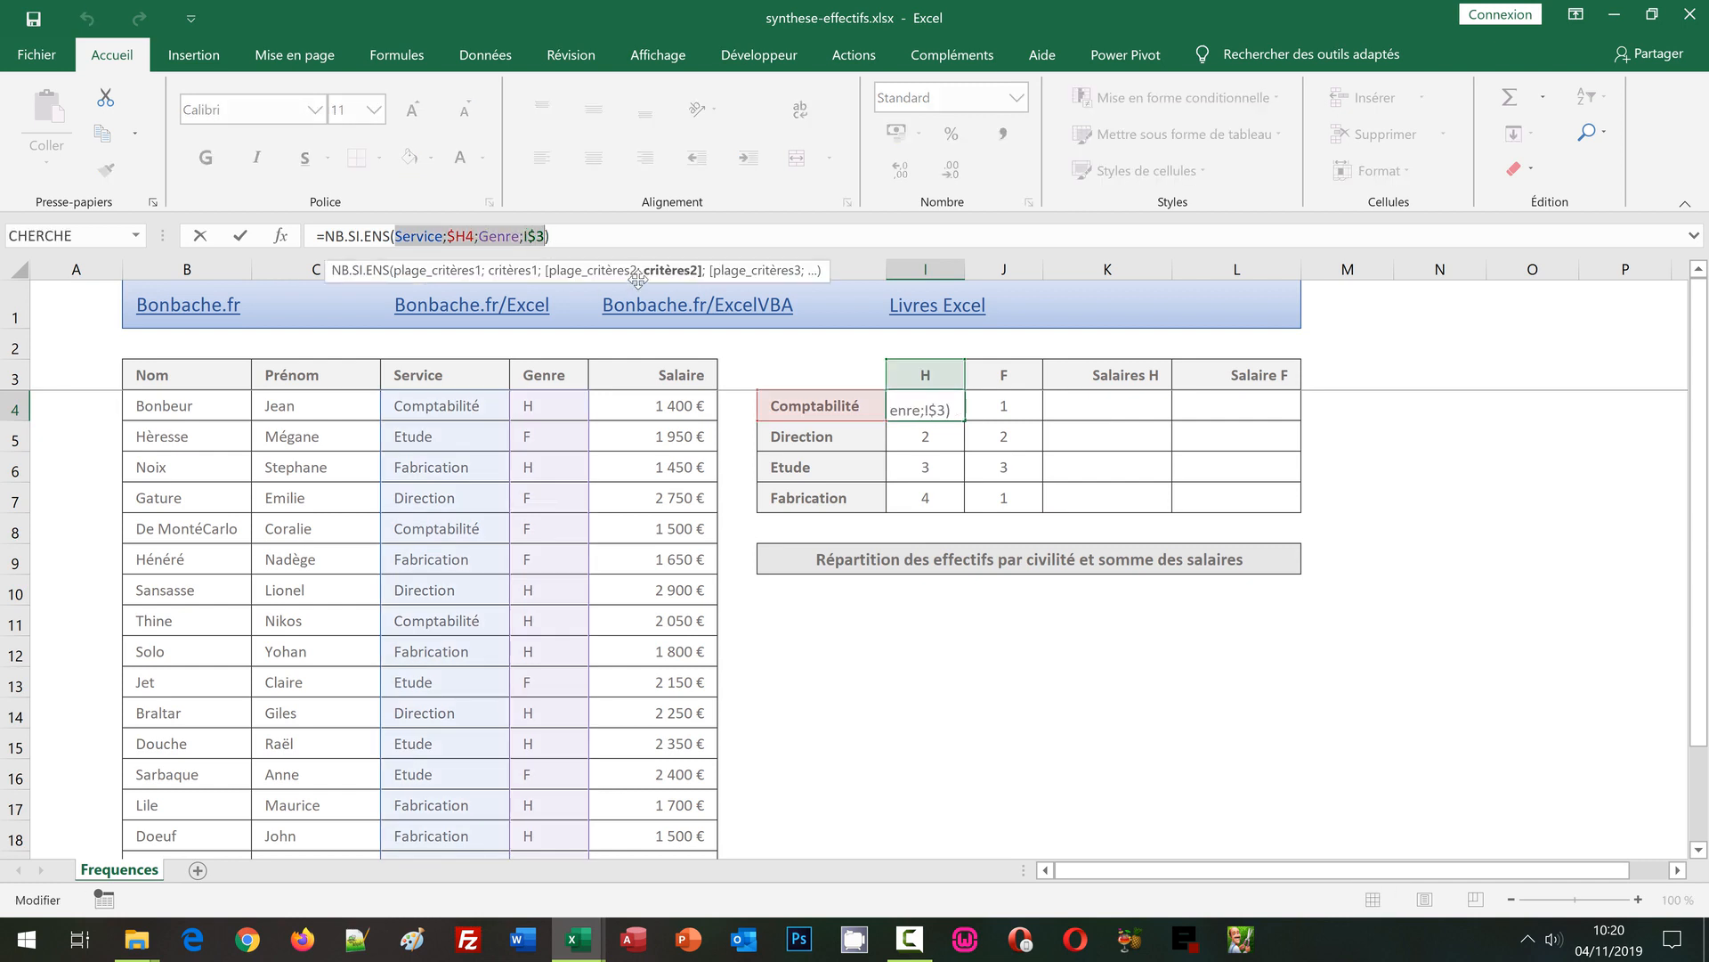
key("ctrl+Return")
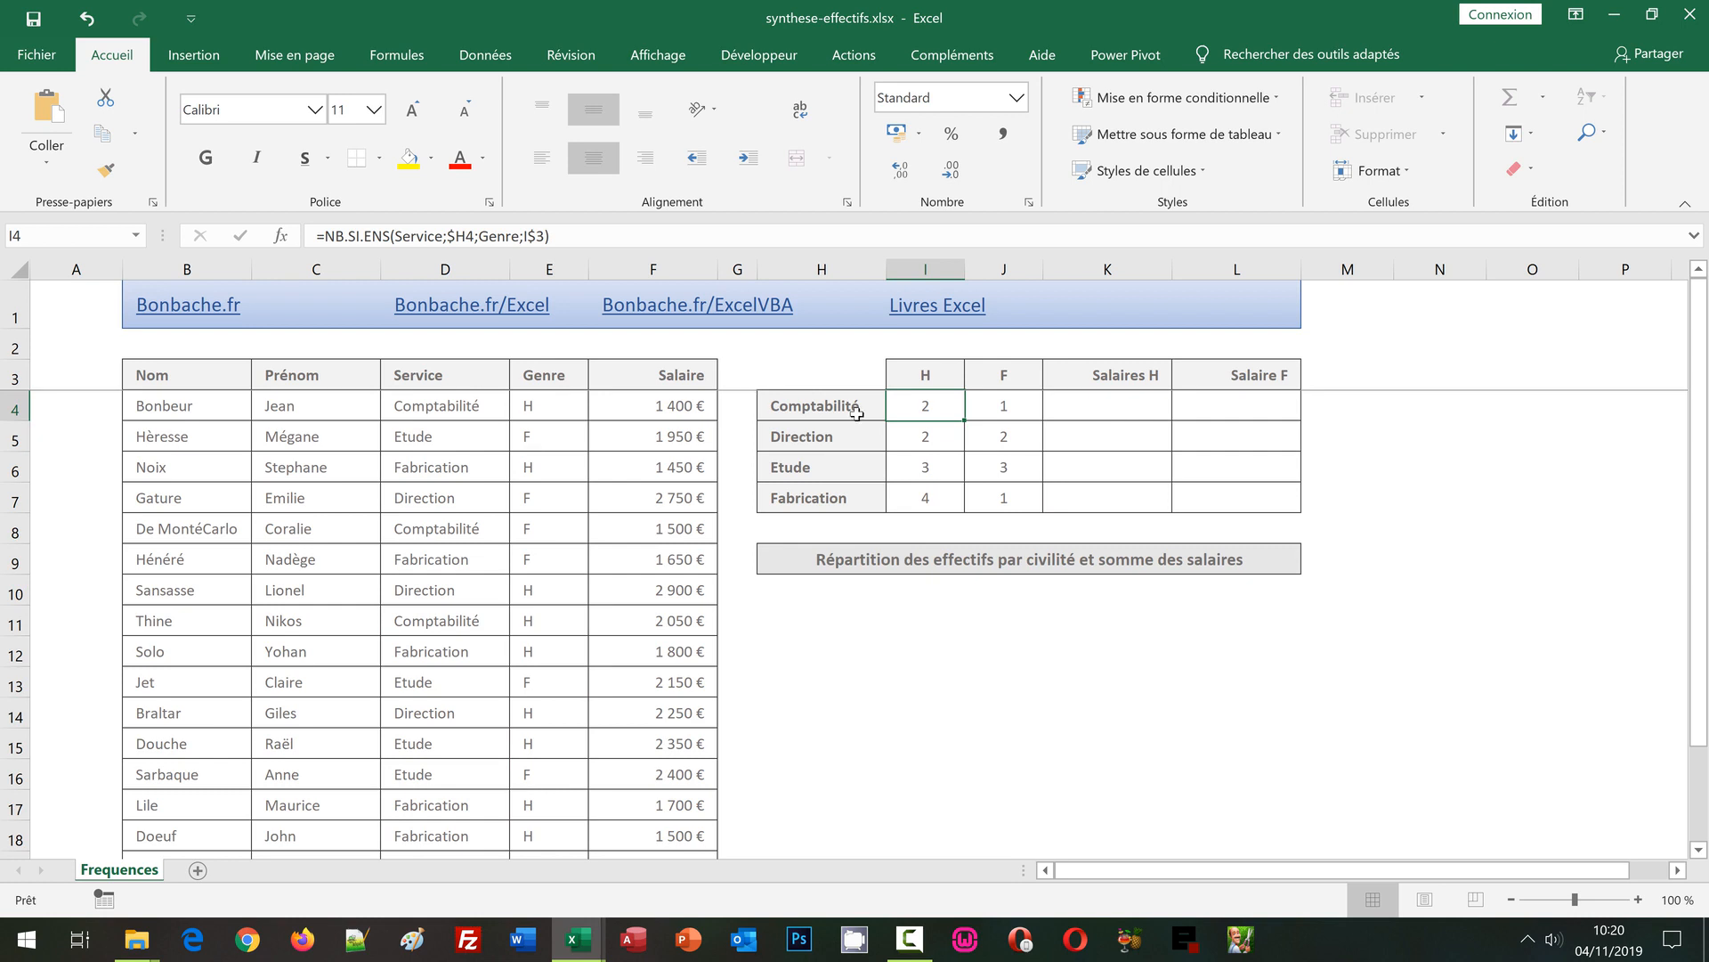
- Start a SOMME.SI.ENS formula in K4 for the Comptabilité row under Salaires H
left_click(1096, 403)
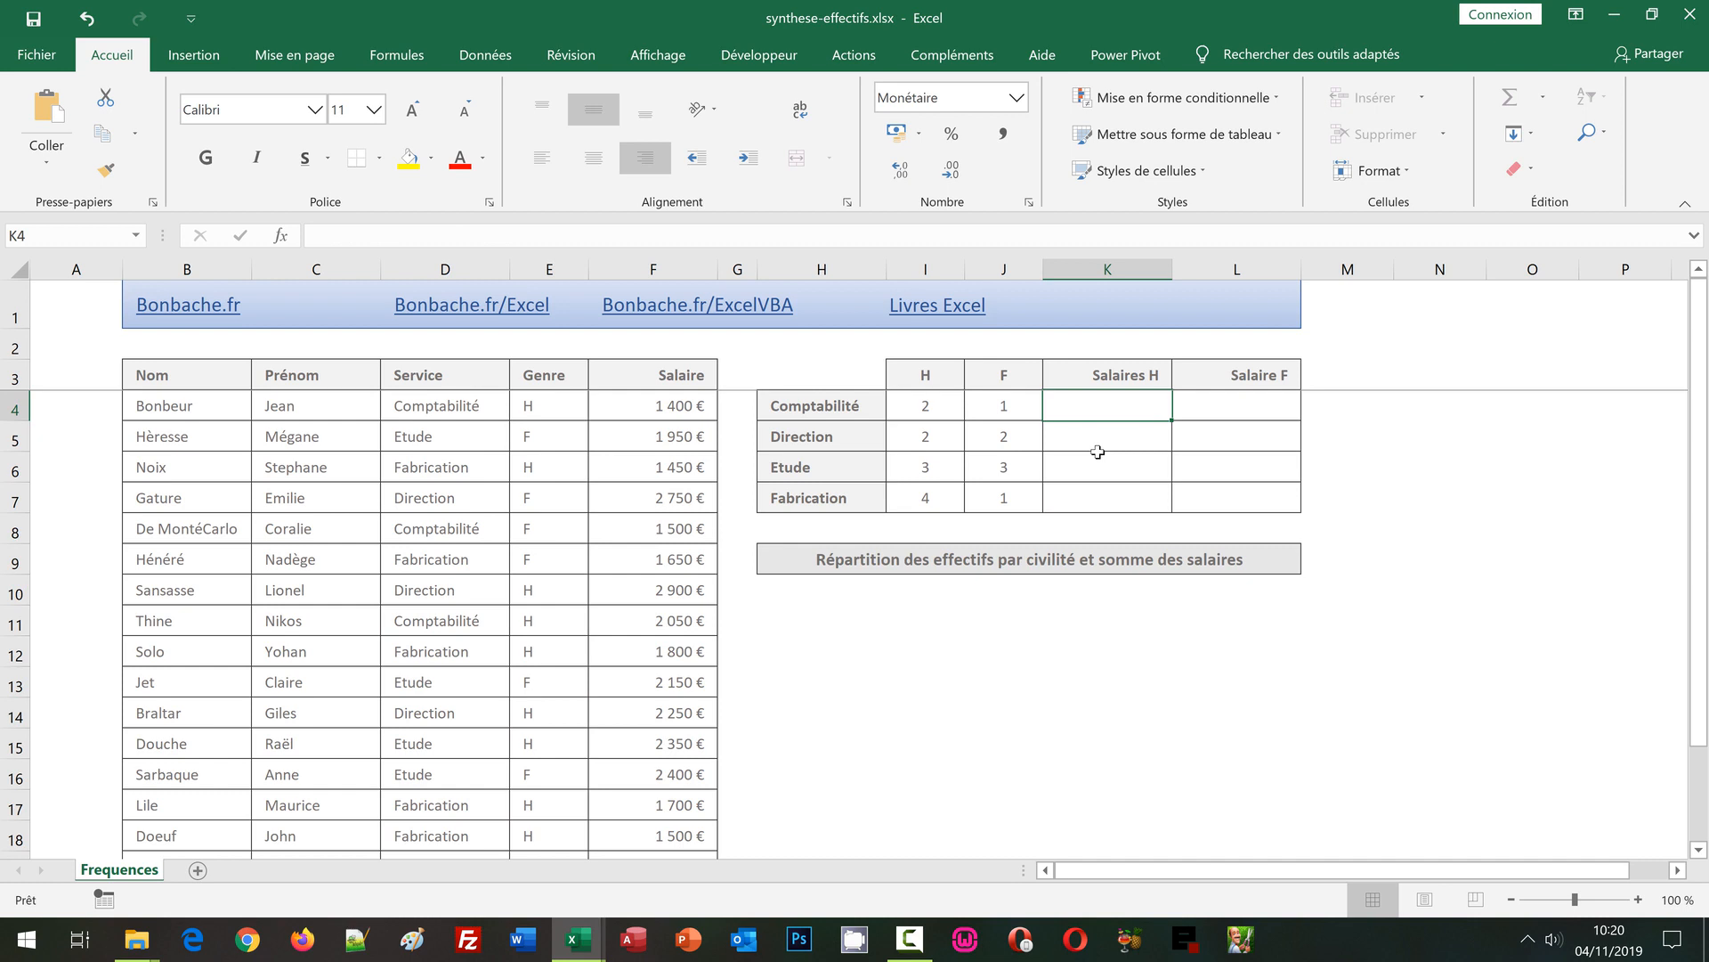
type("=S")
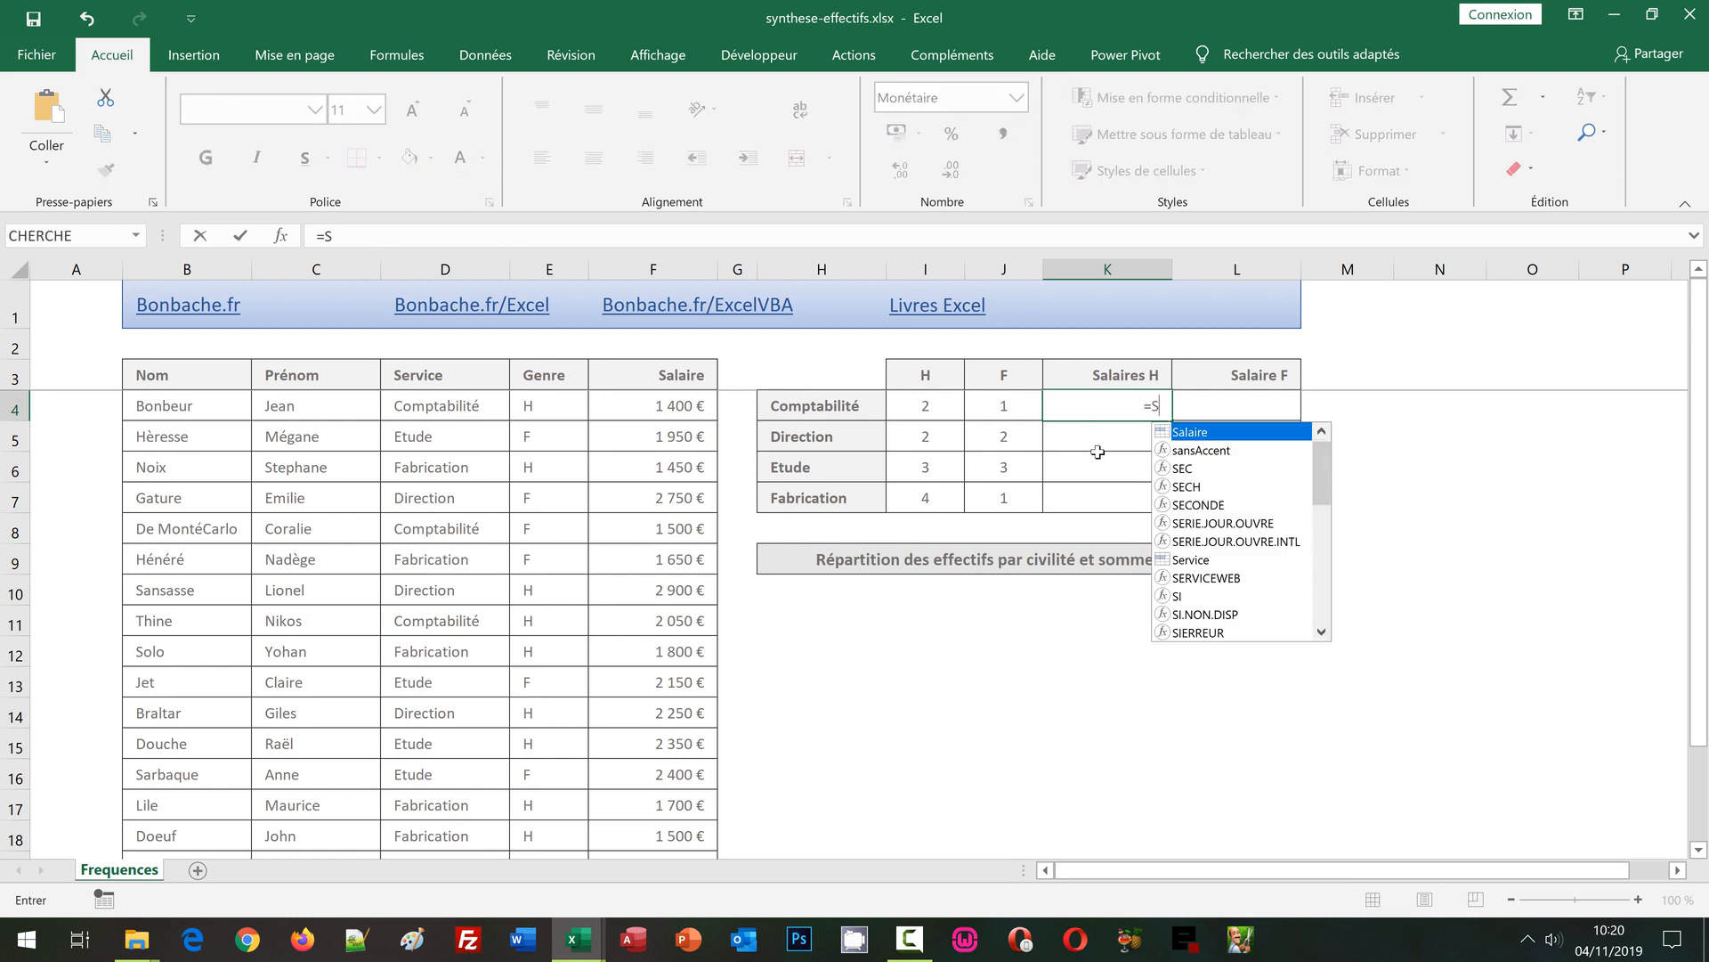
type("omme.S")
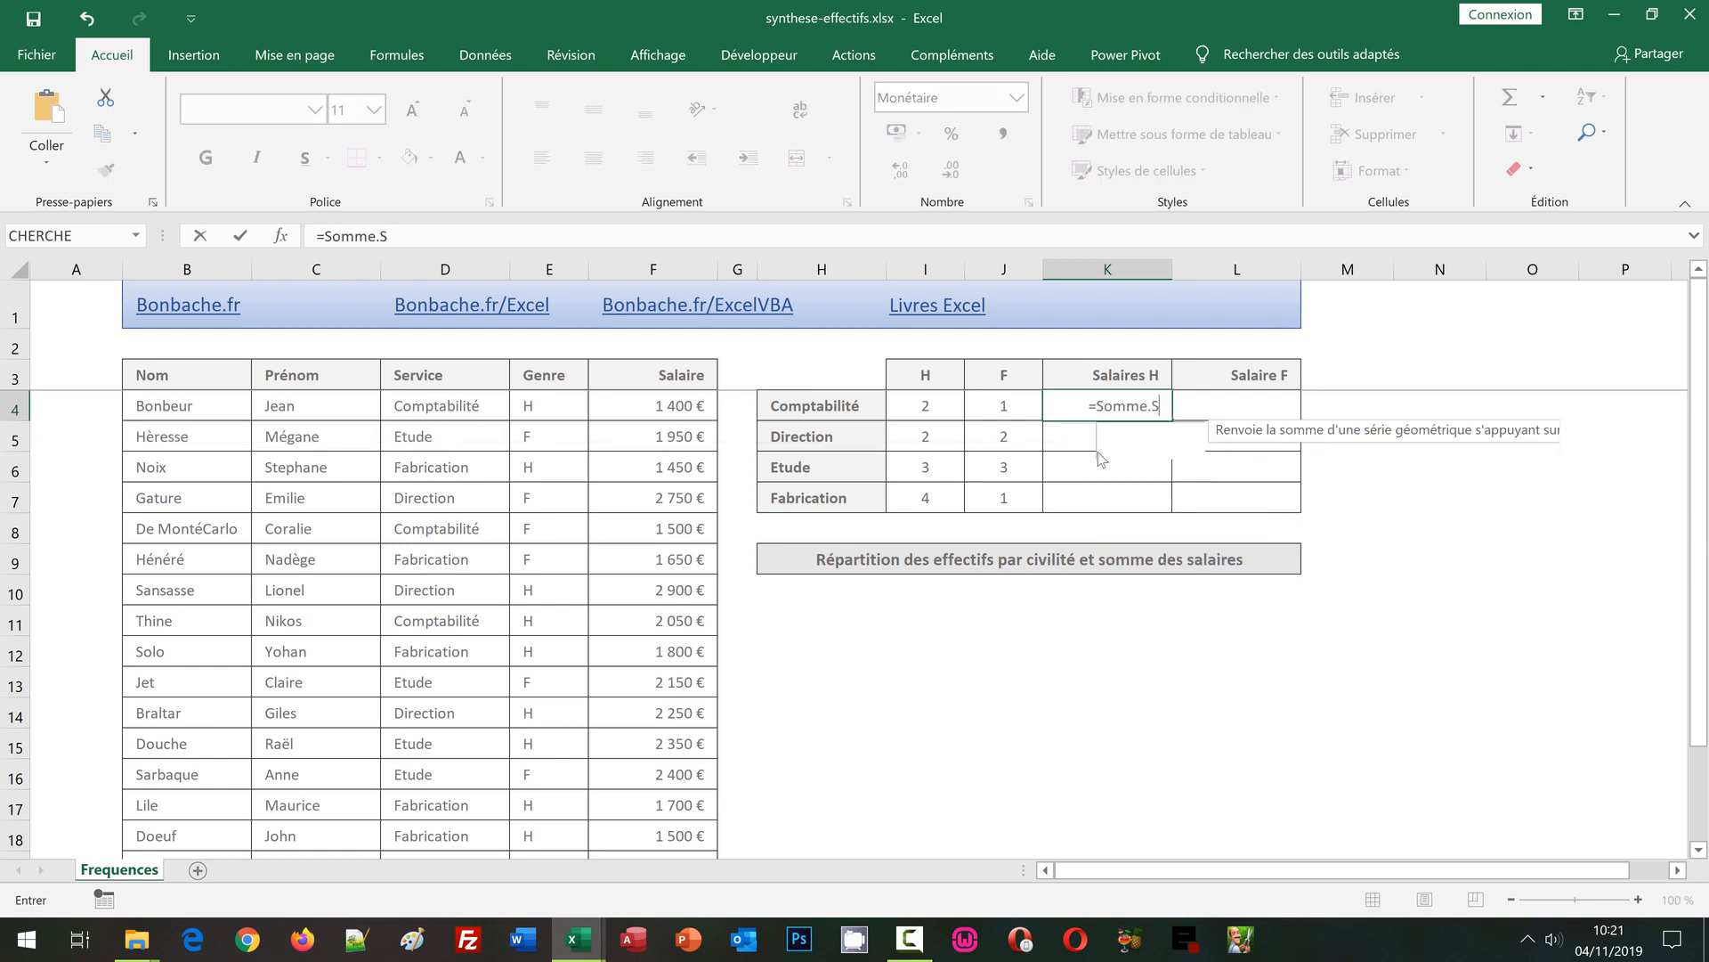
type("i")
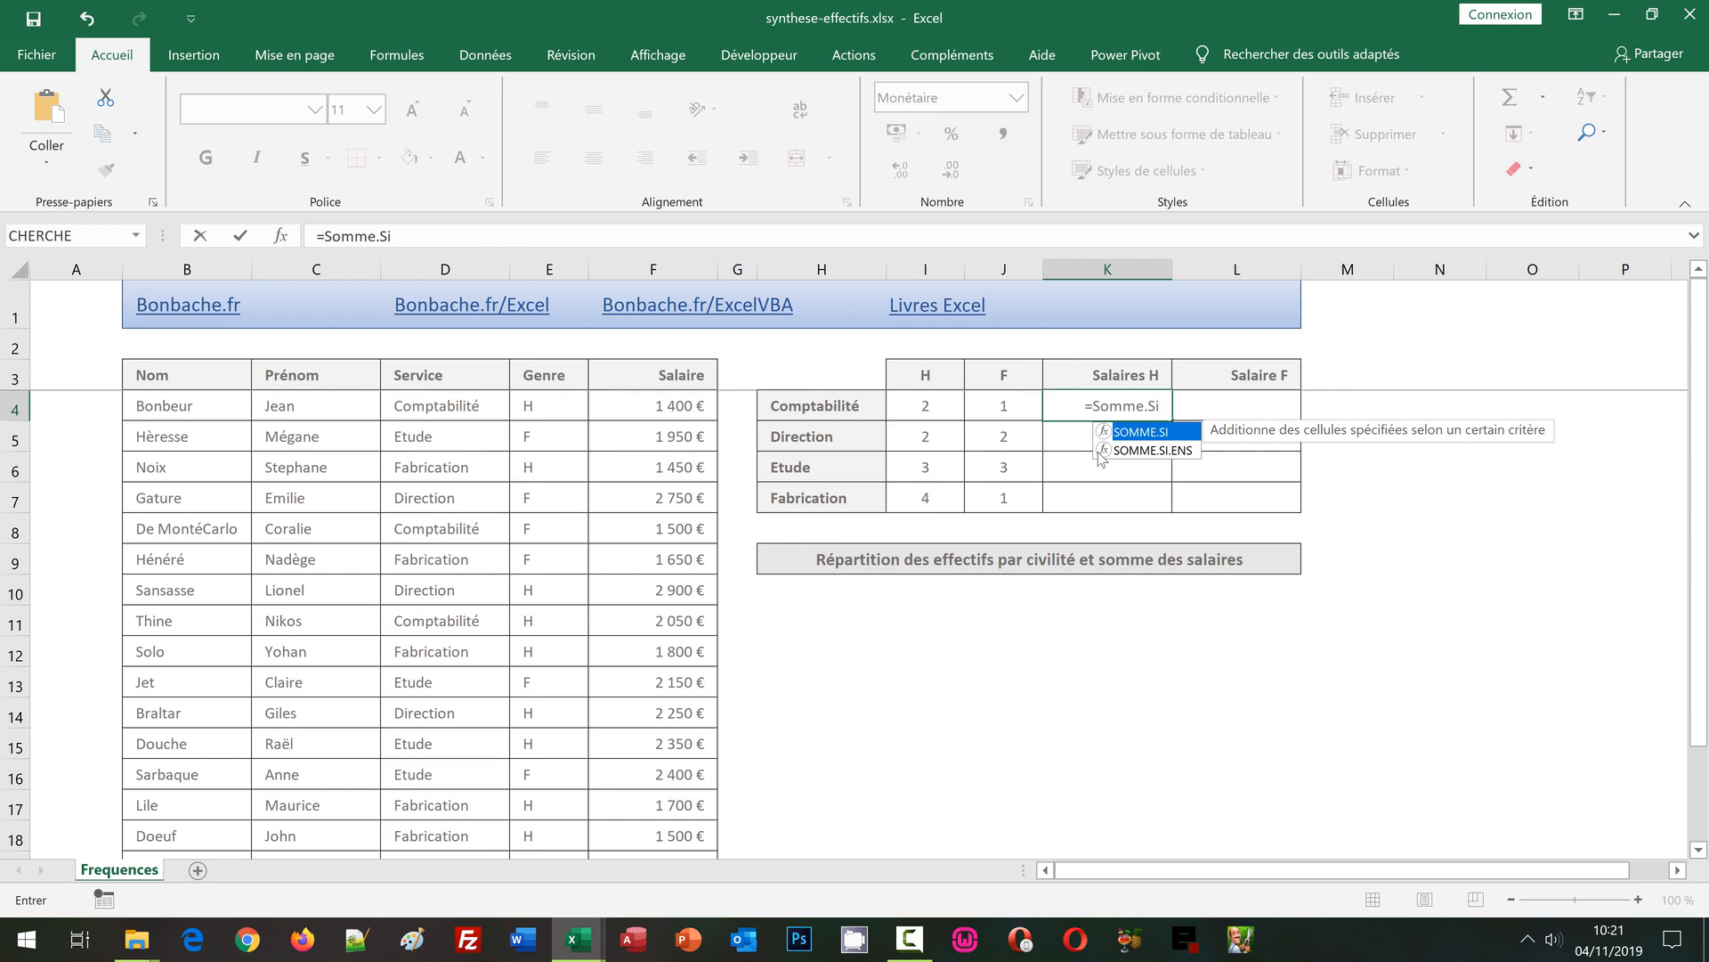
type("En")
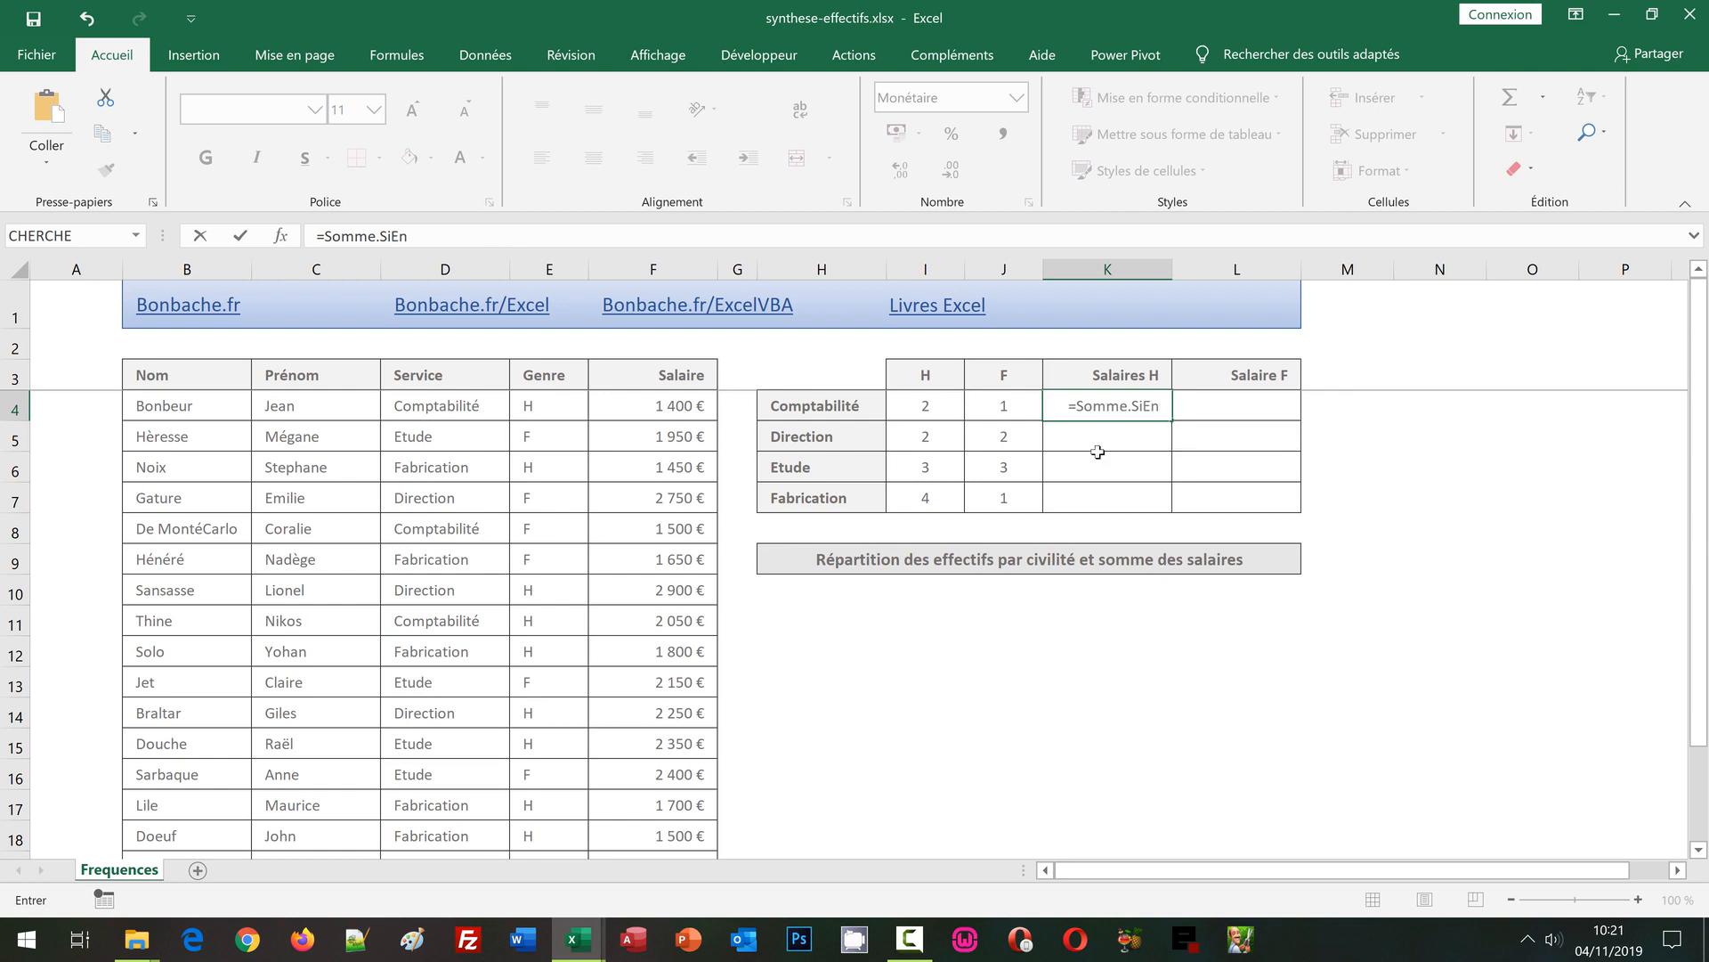
key("BackSpace")
key("BackSpace")
type(".e")
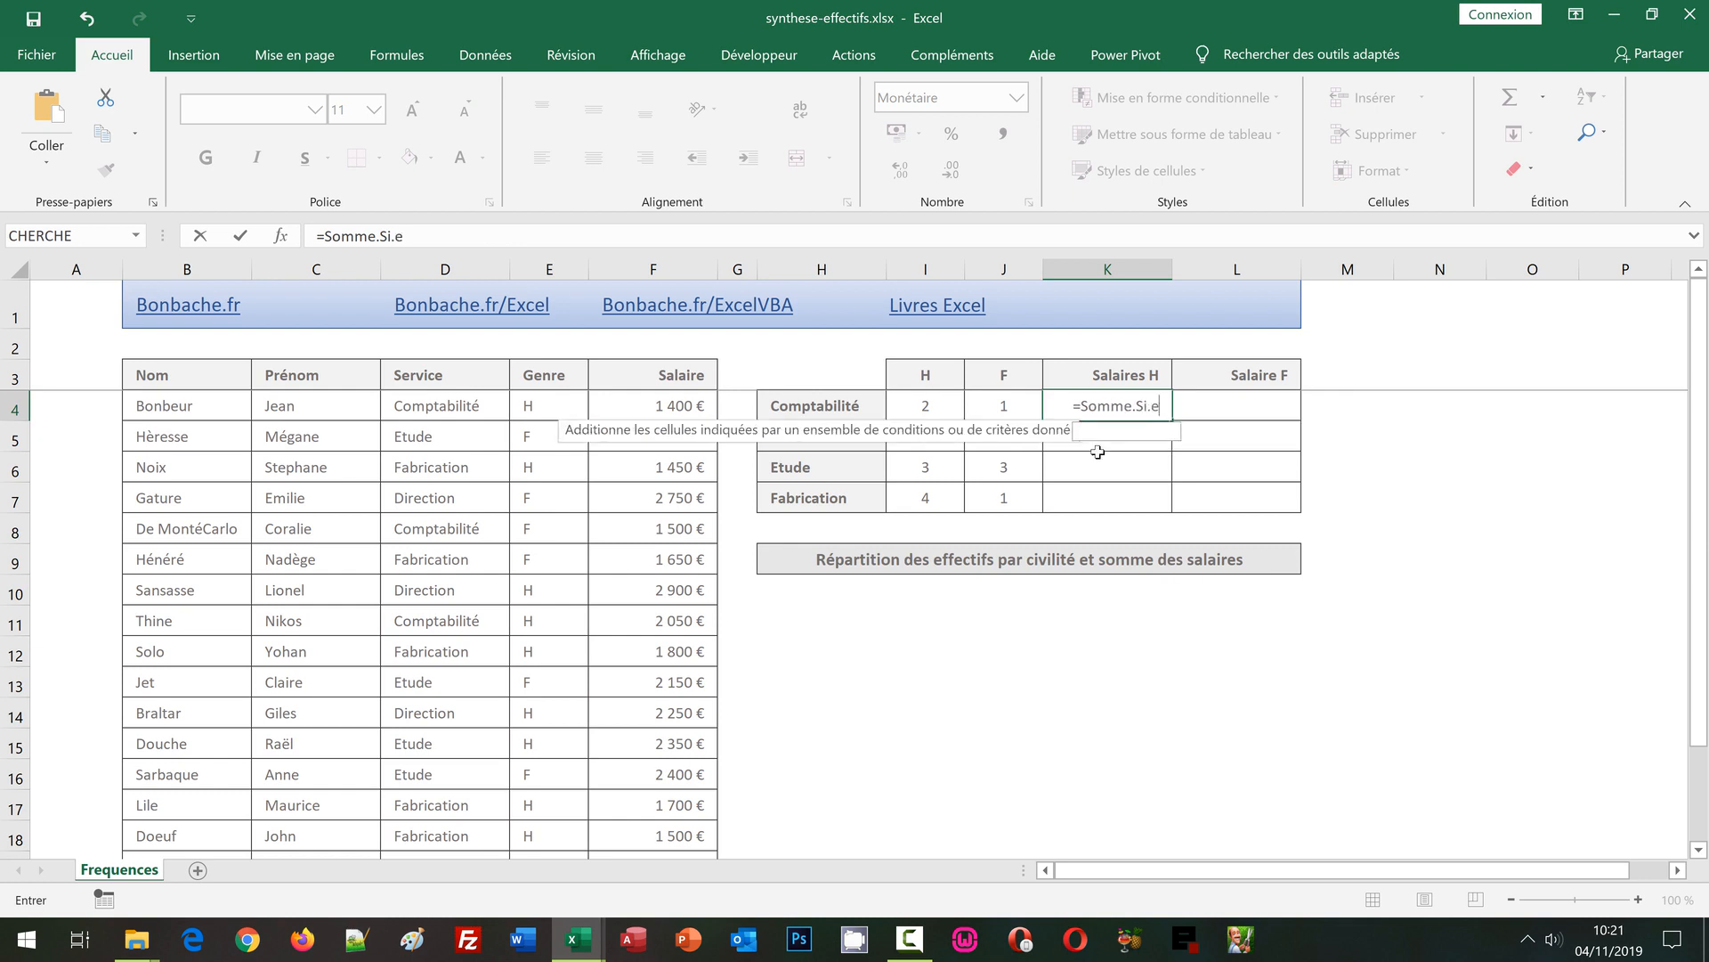
type("ns(")
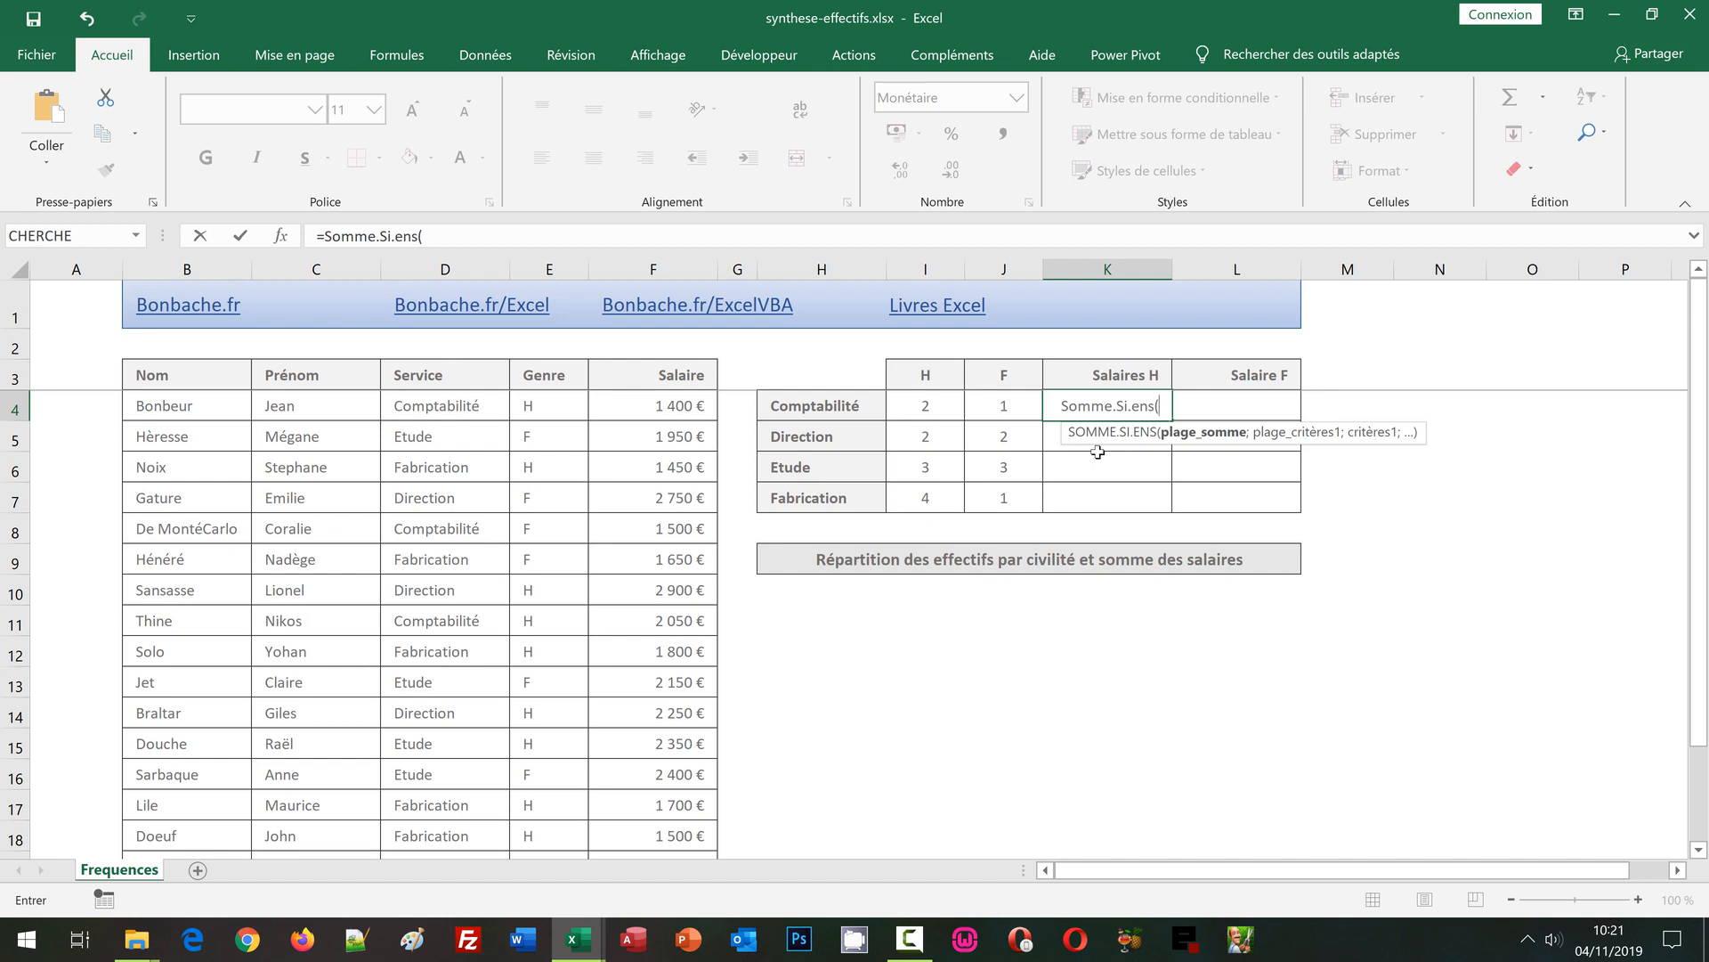
- Set Salaire as the sum range, insert the copied conditions Service;$H4;Genre;I$3, and validate the formula keeping K4 selected
type("Salaire")
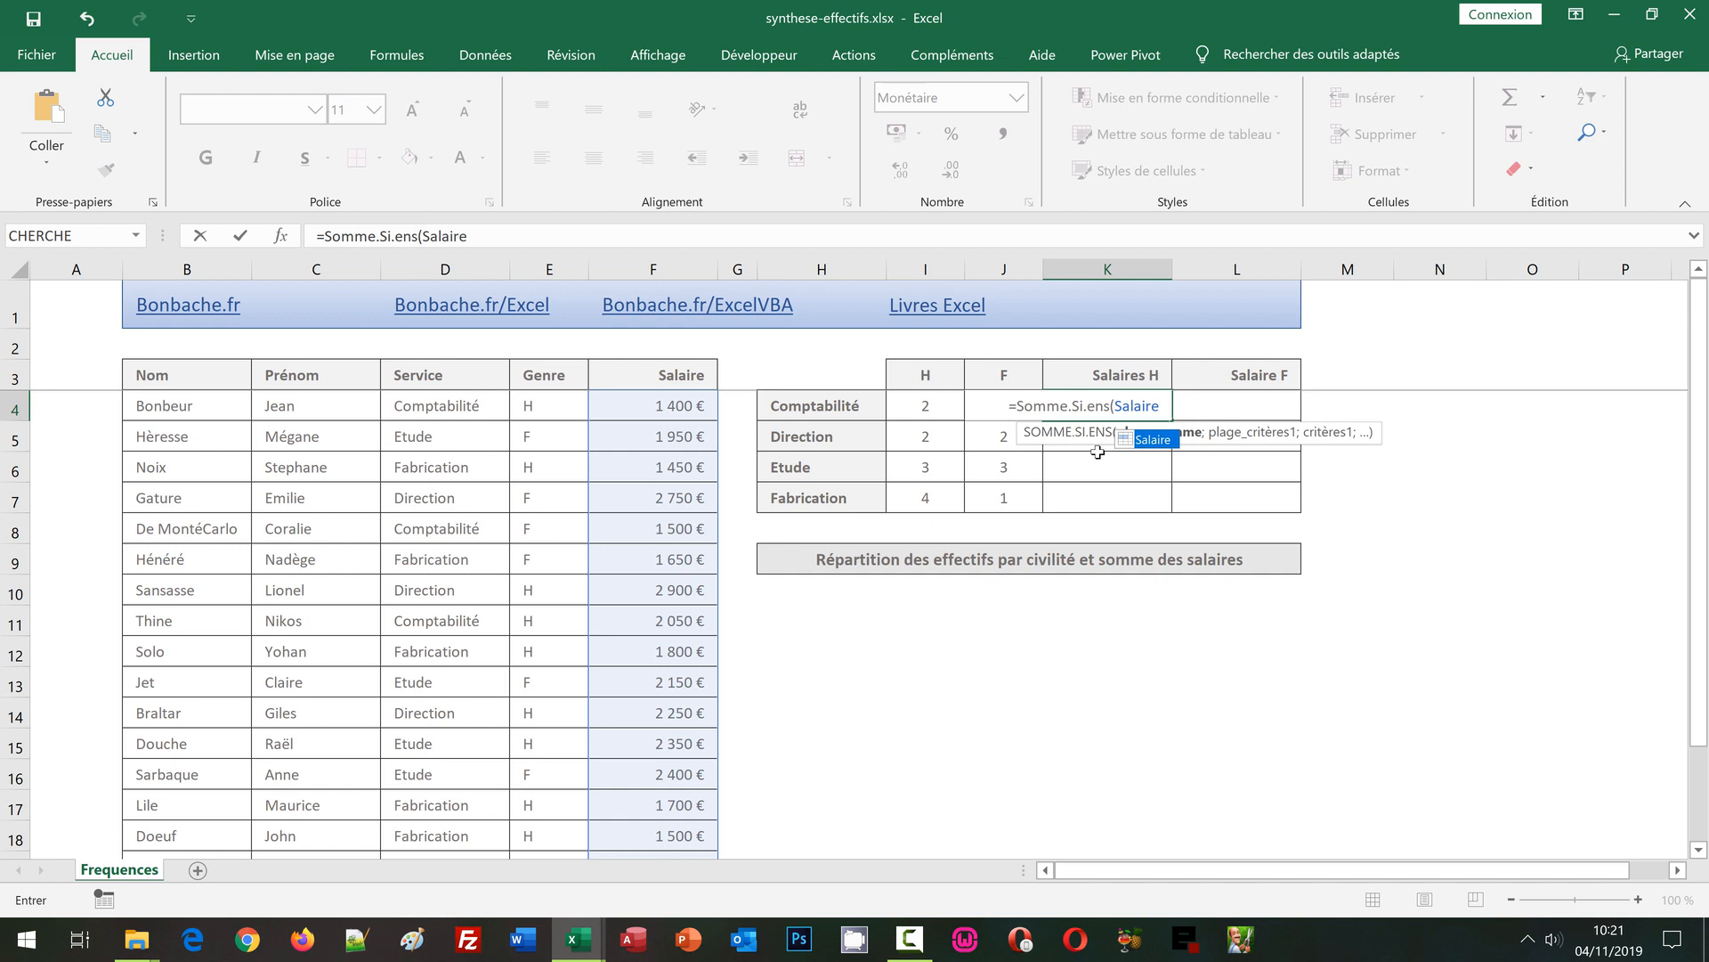
type(";")
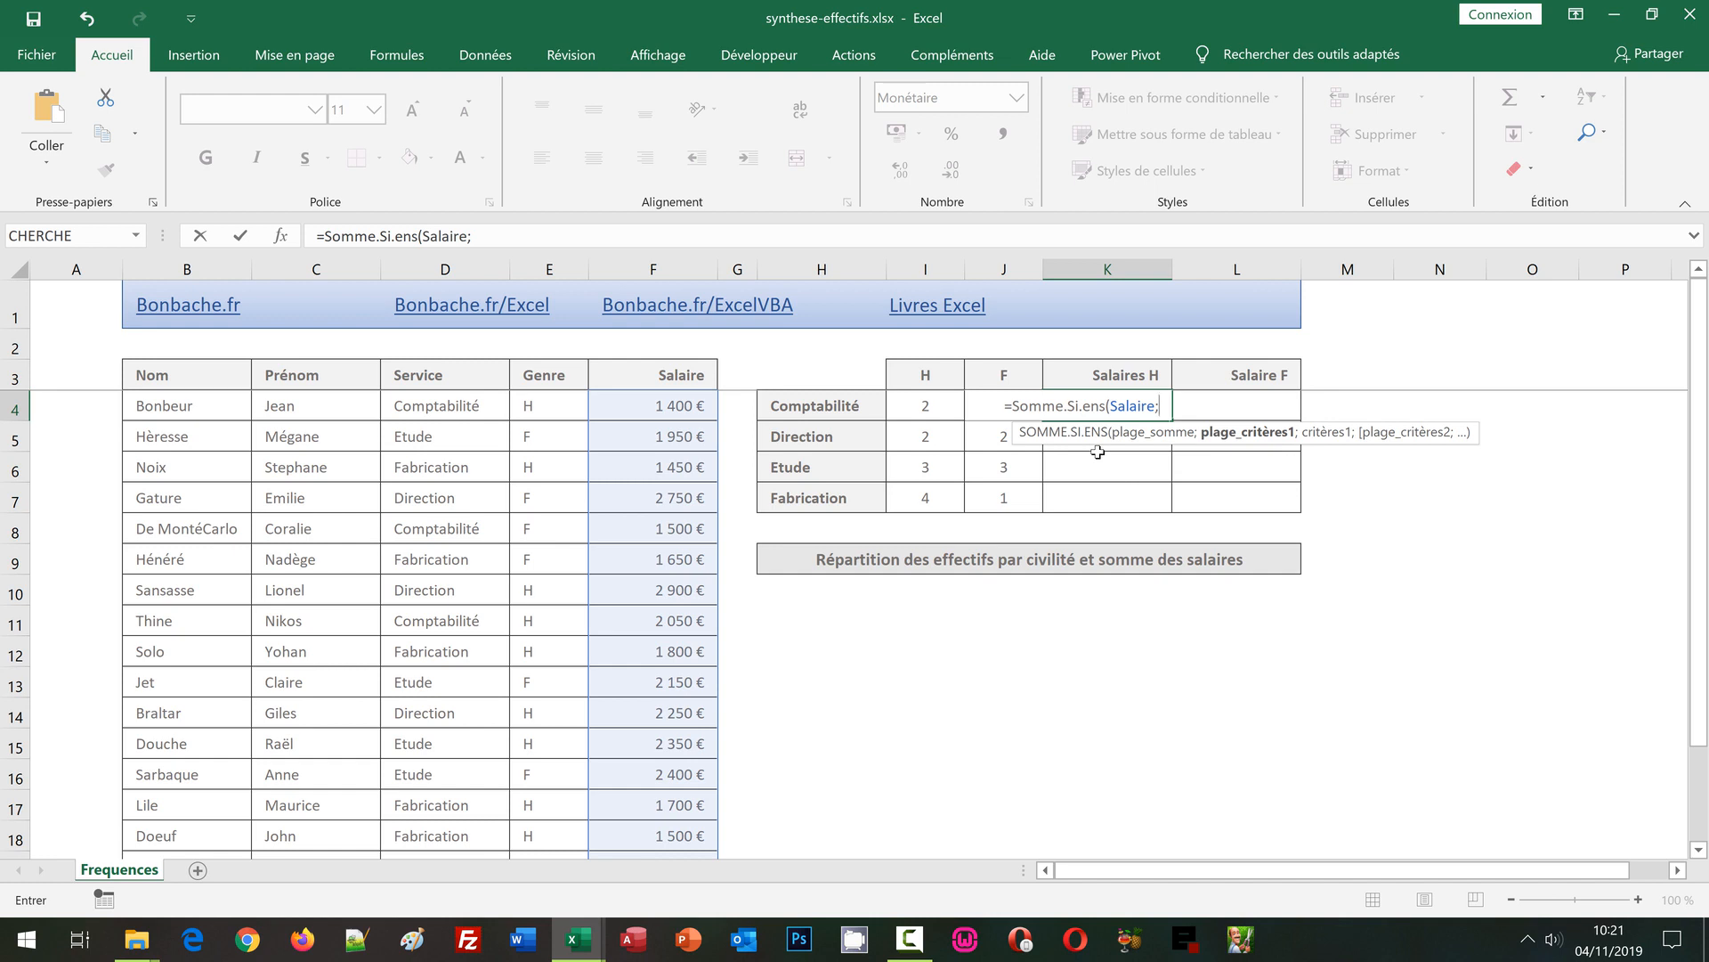
type("Service;$H4;Genre;I$3")
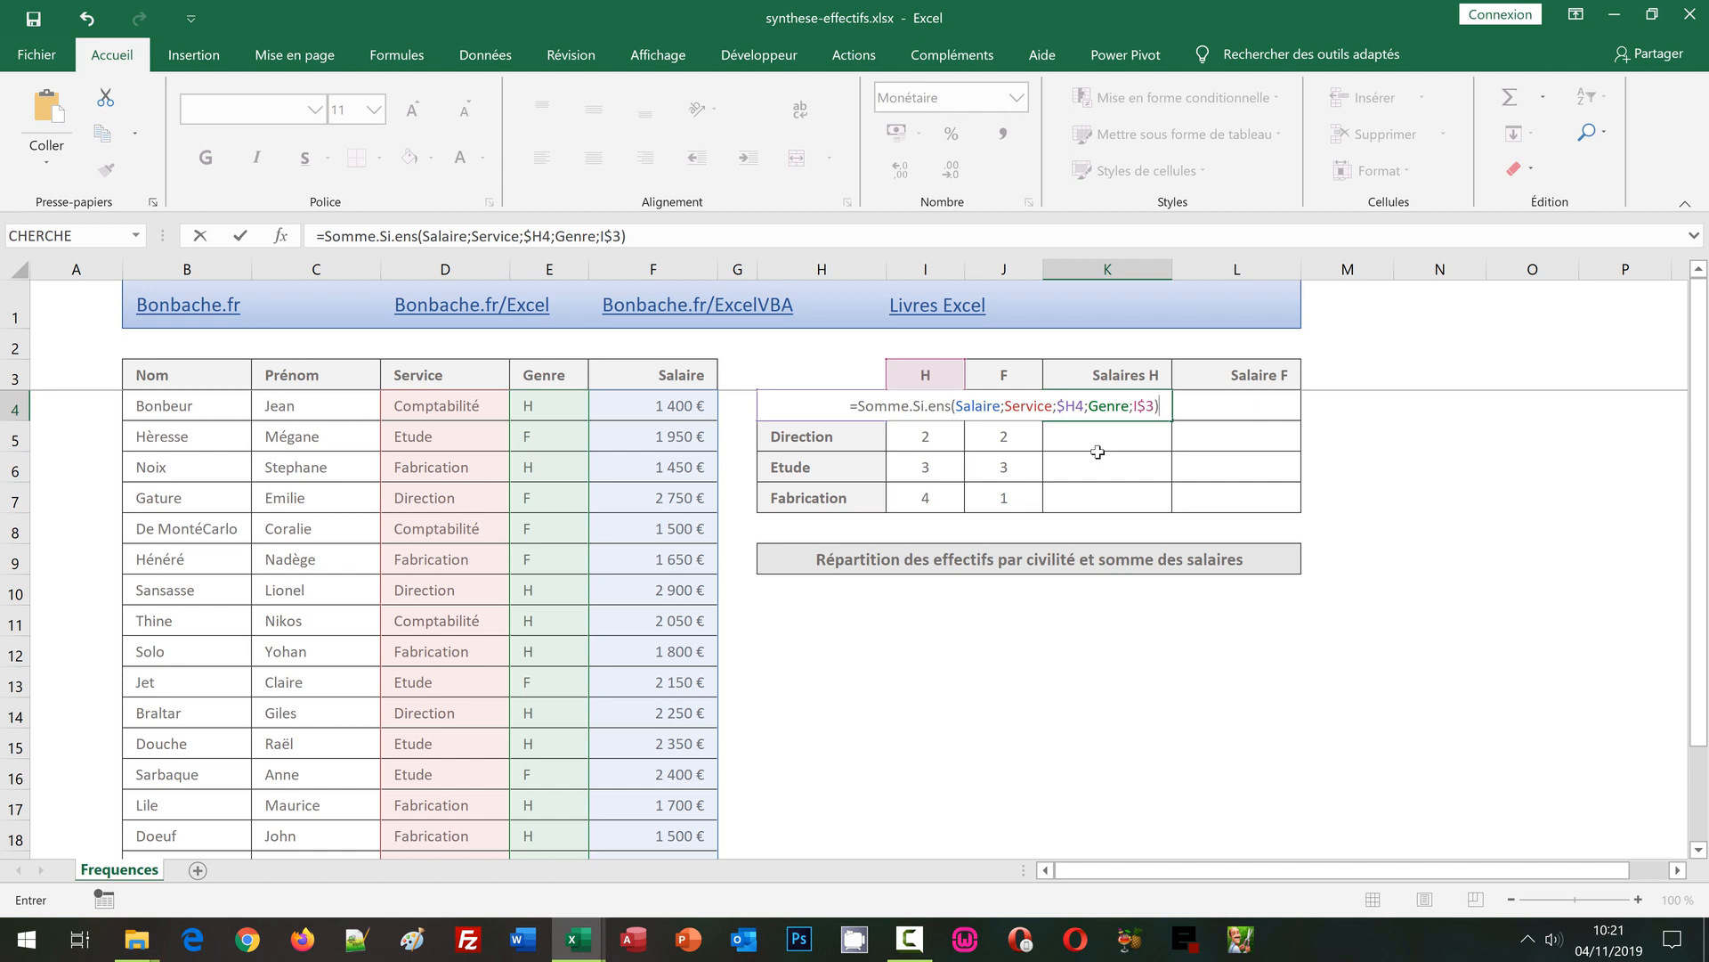
key("ctrl+Return")
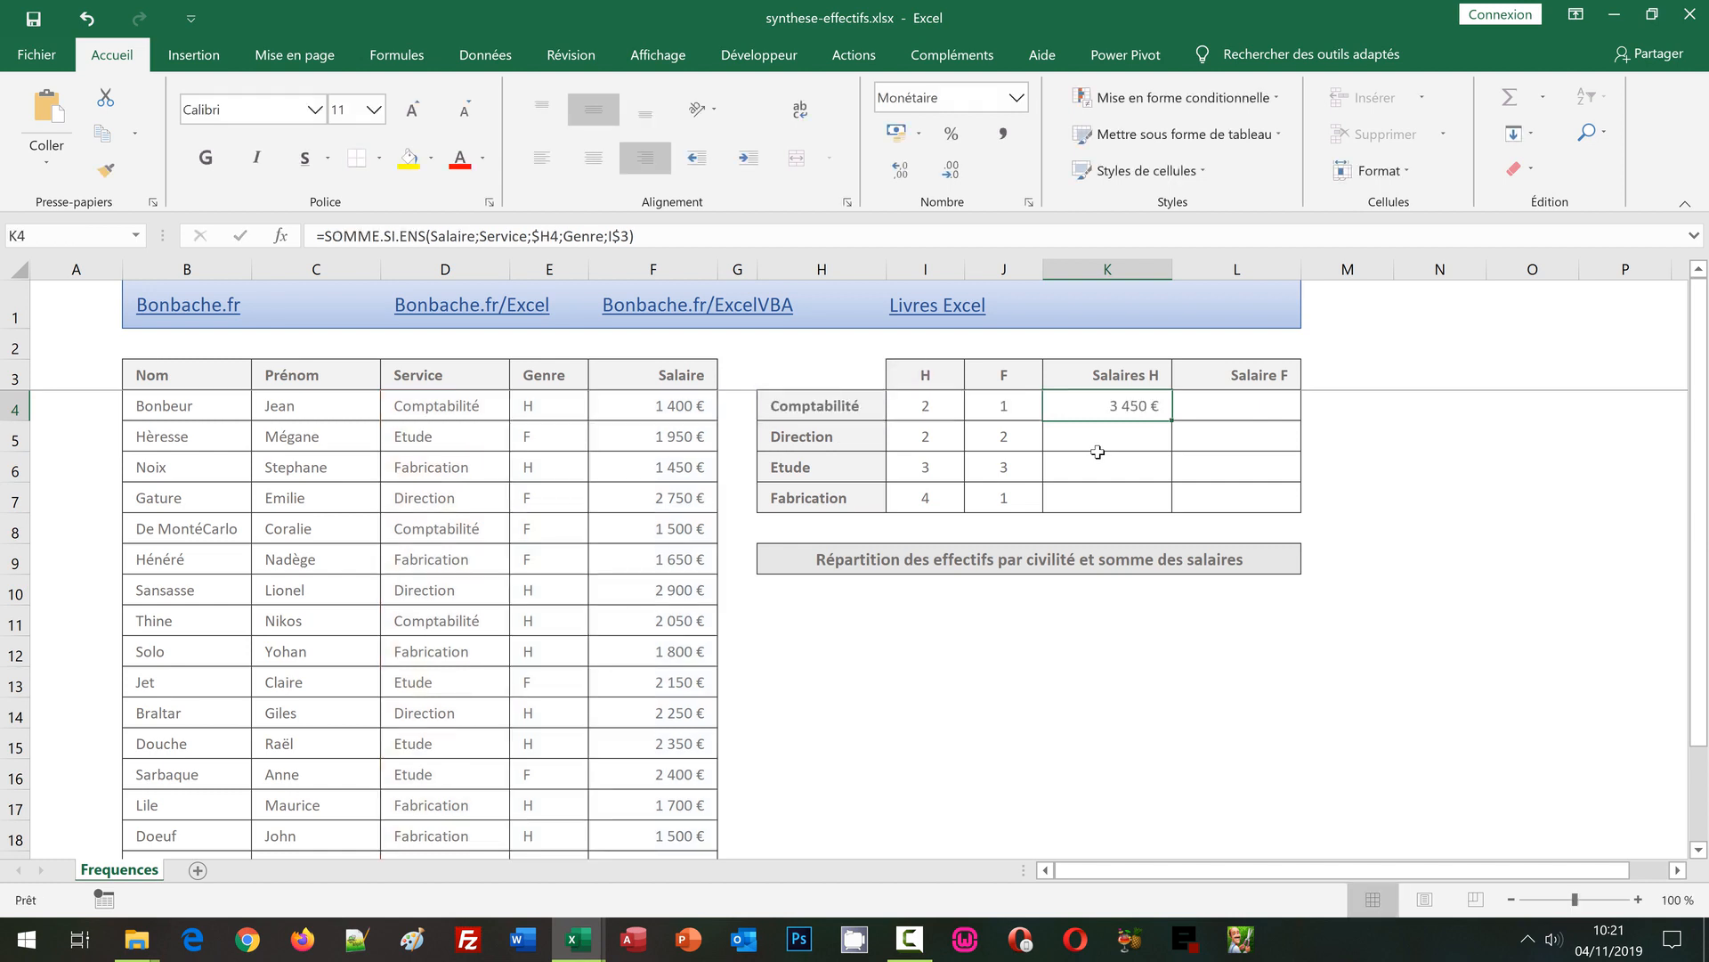
- Copy the K4 salary formula down to row 7 and across to column L, filling K4:L7, and deselect the range
double_click(1172, 421)
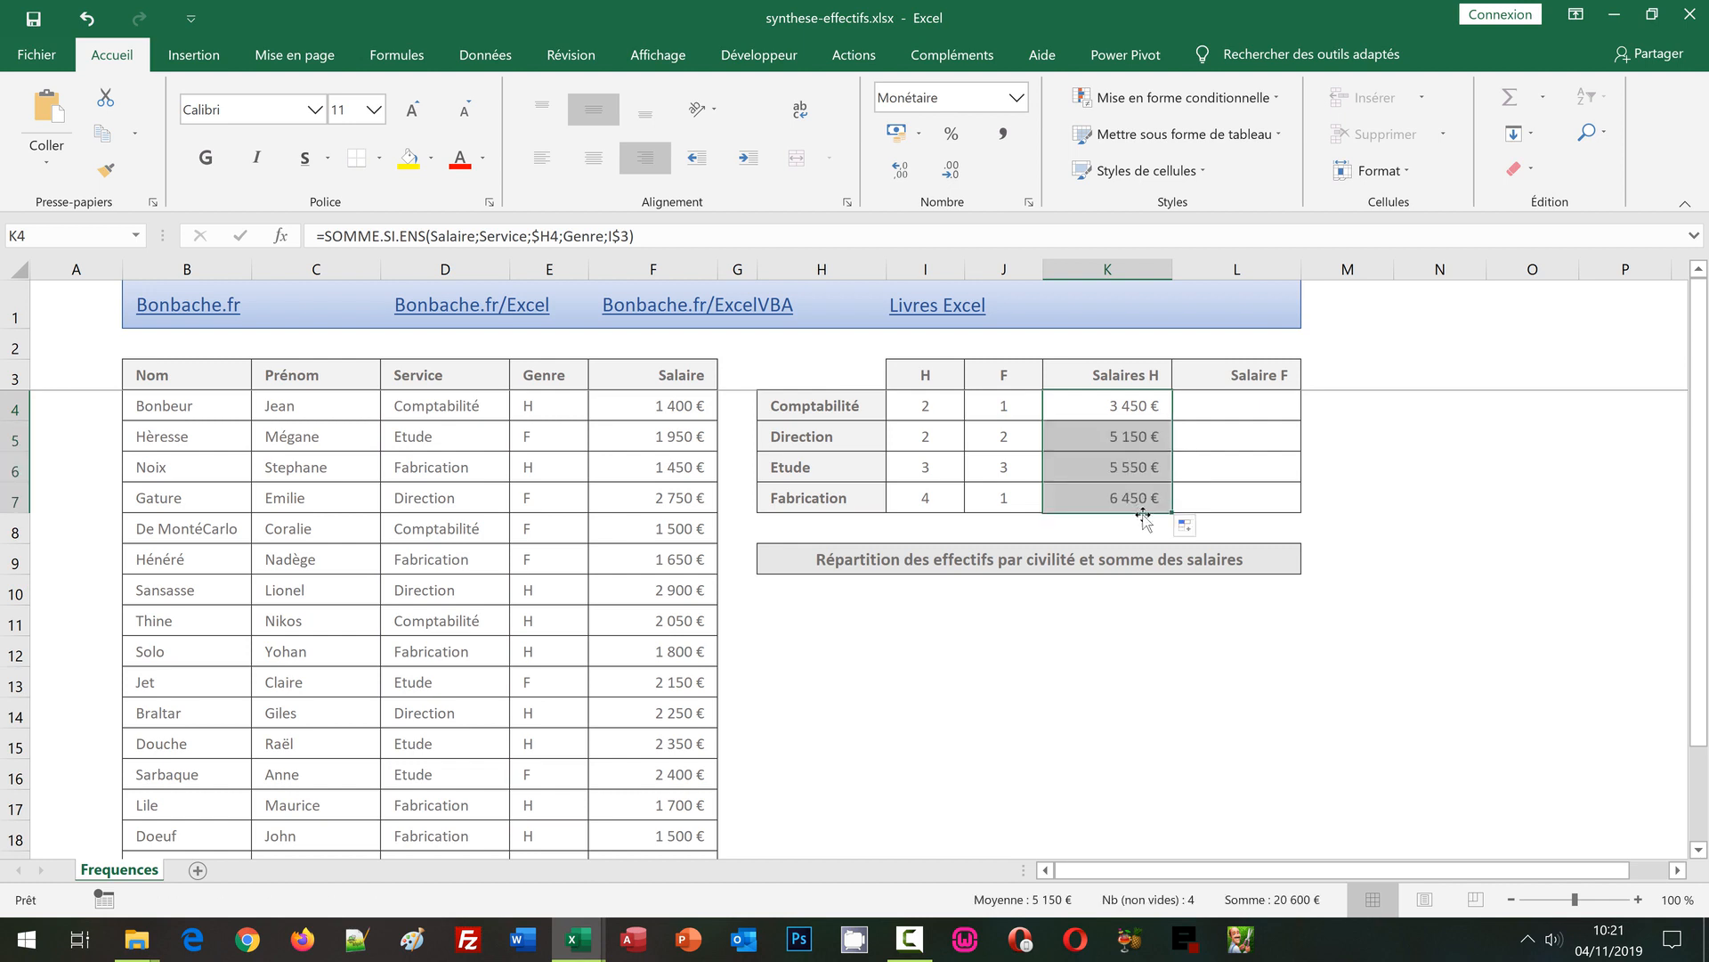
left_click_drag(1176, 510, 1298, 513)
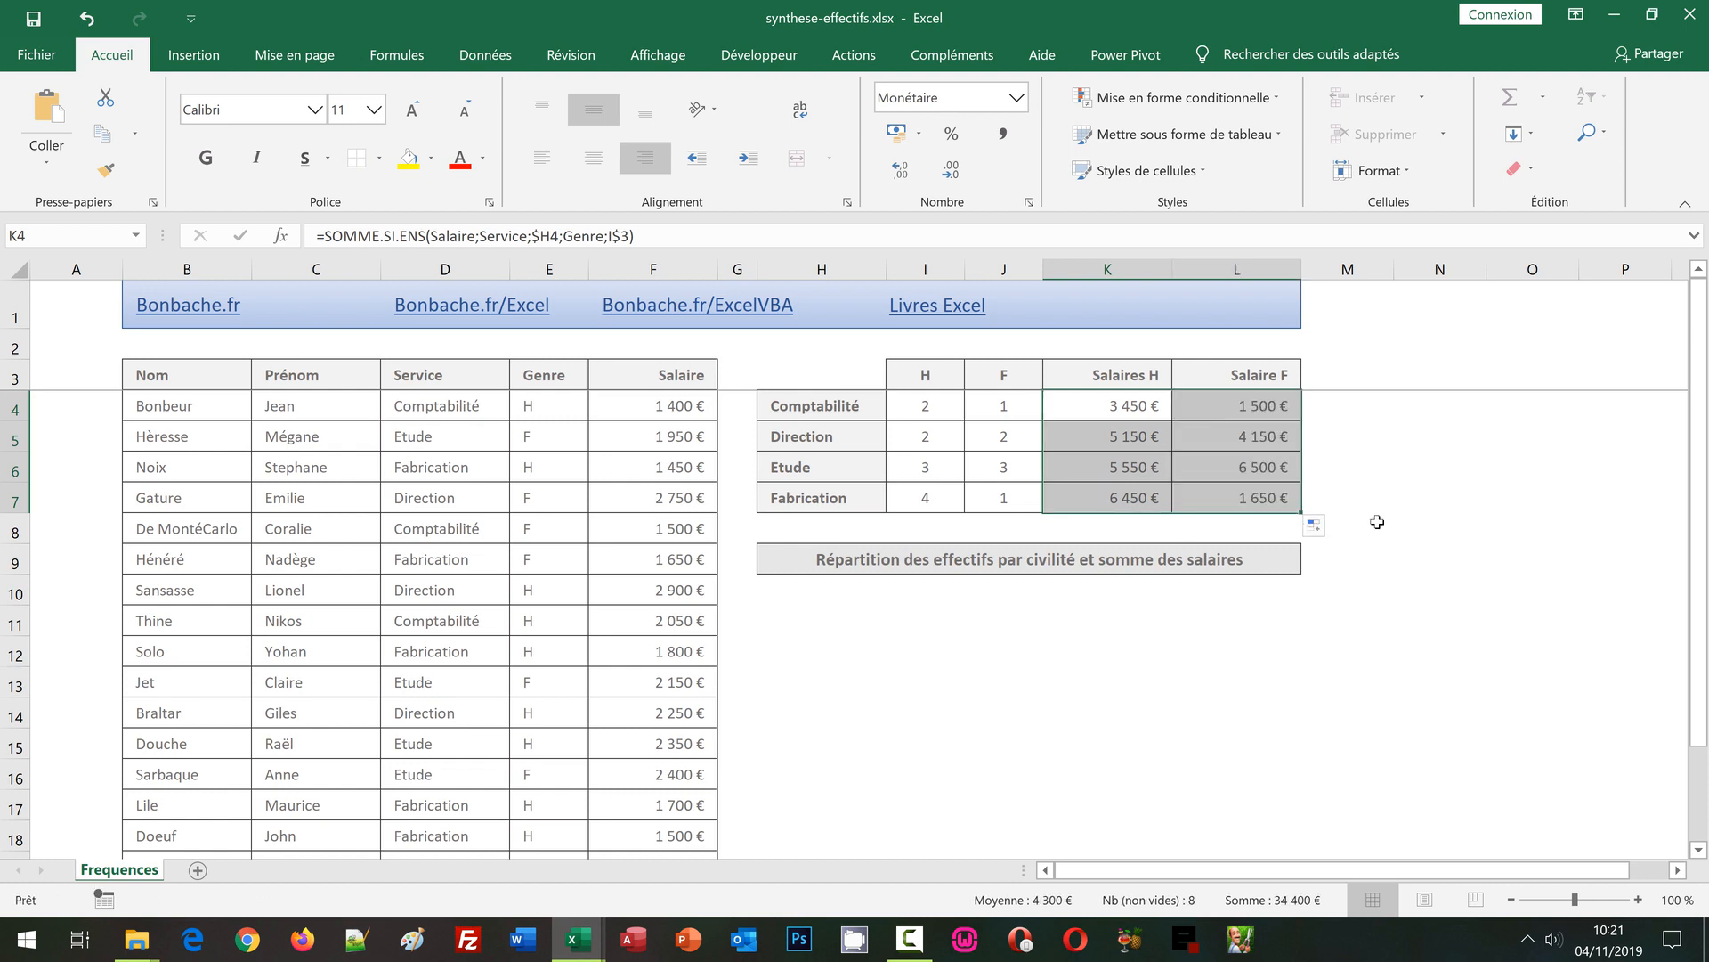
left_click(1371, 525)
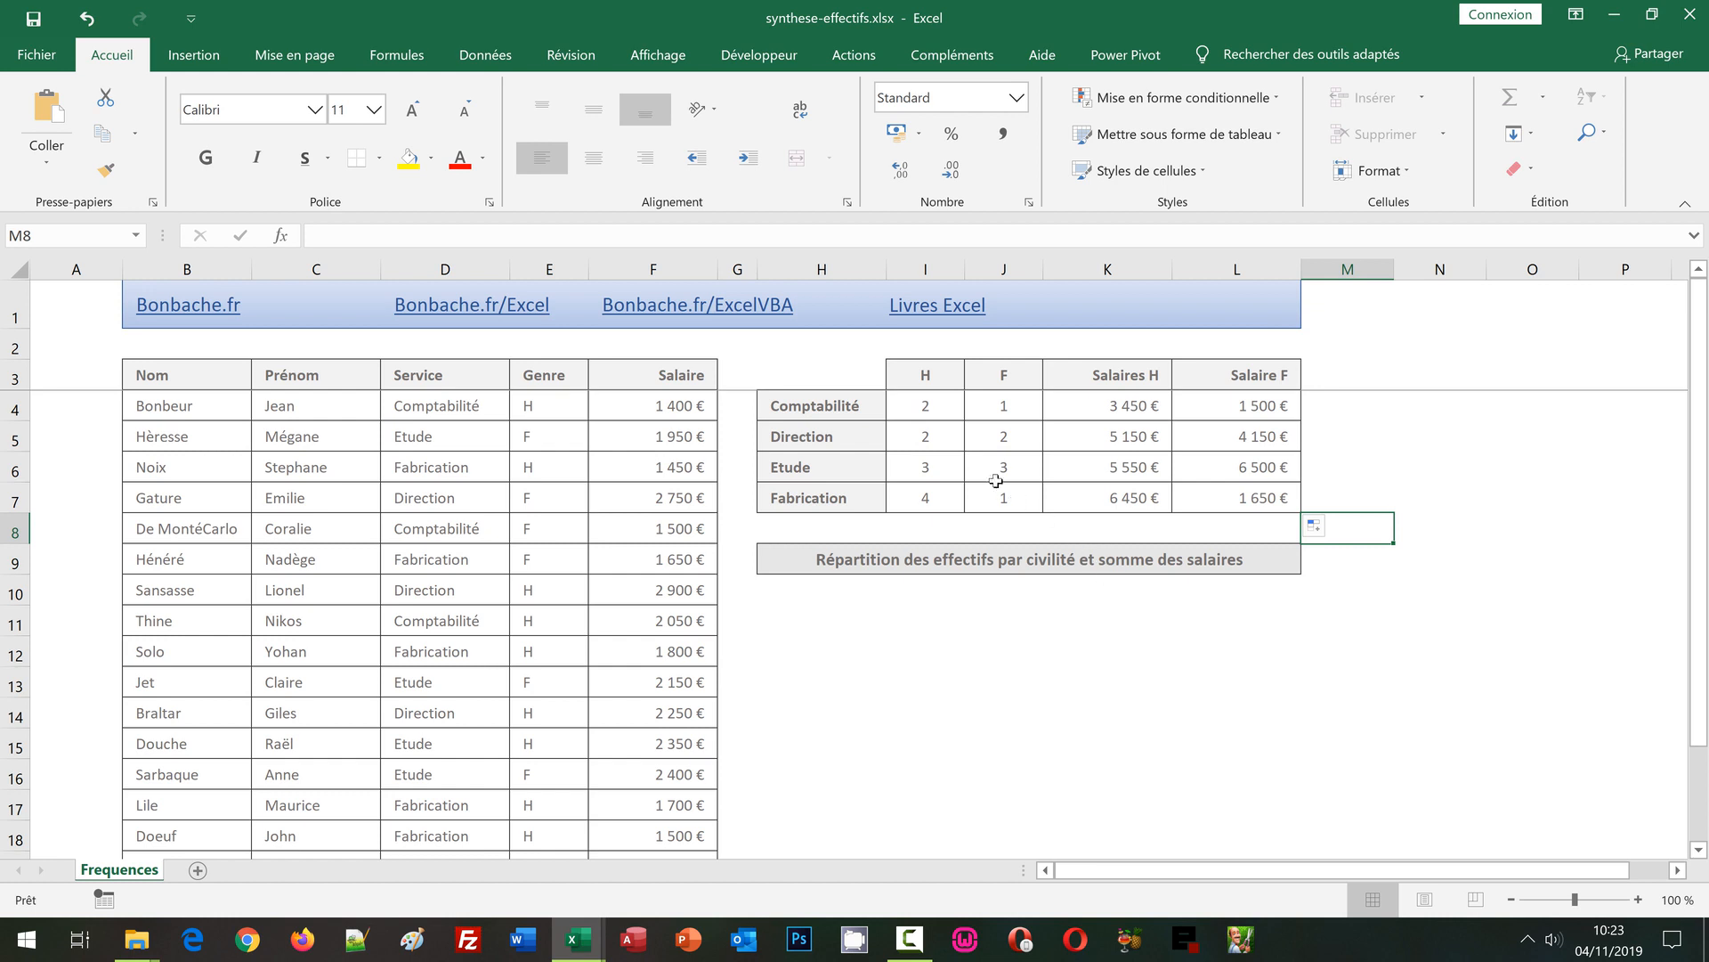
- Clear all the headcount and salary formulas in I4:L7
left_click_drag(935, 412, 1240, 497)
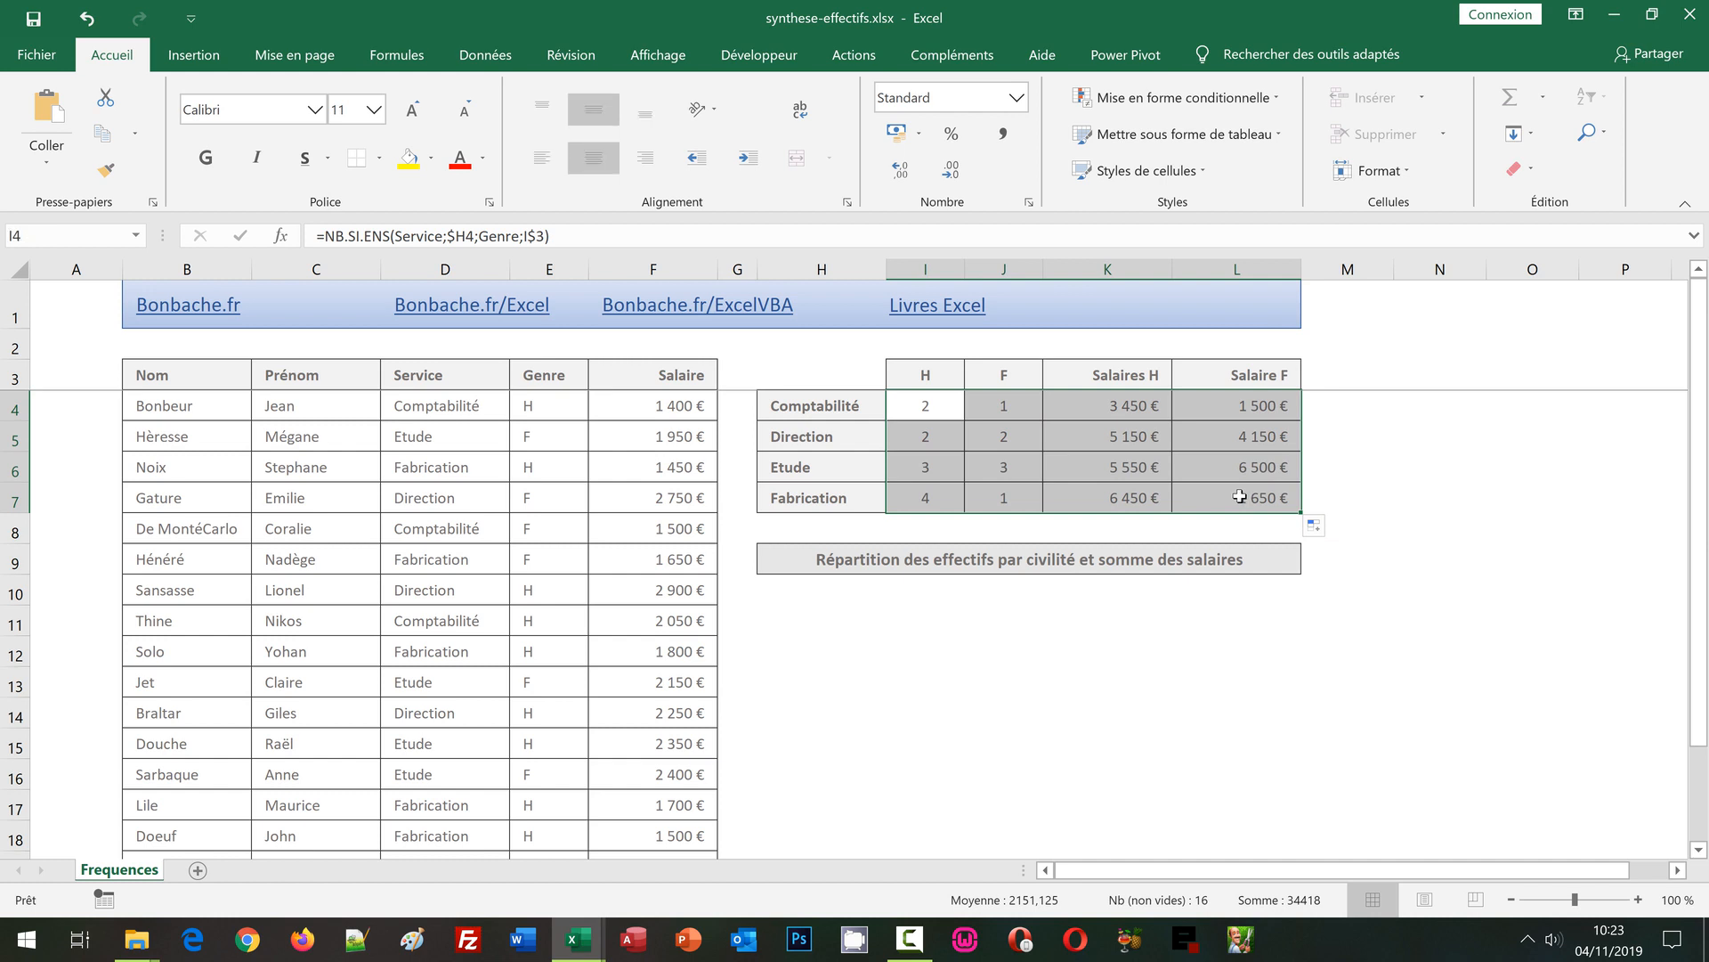
key("Delete")
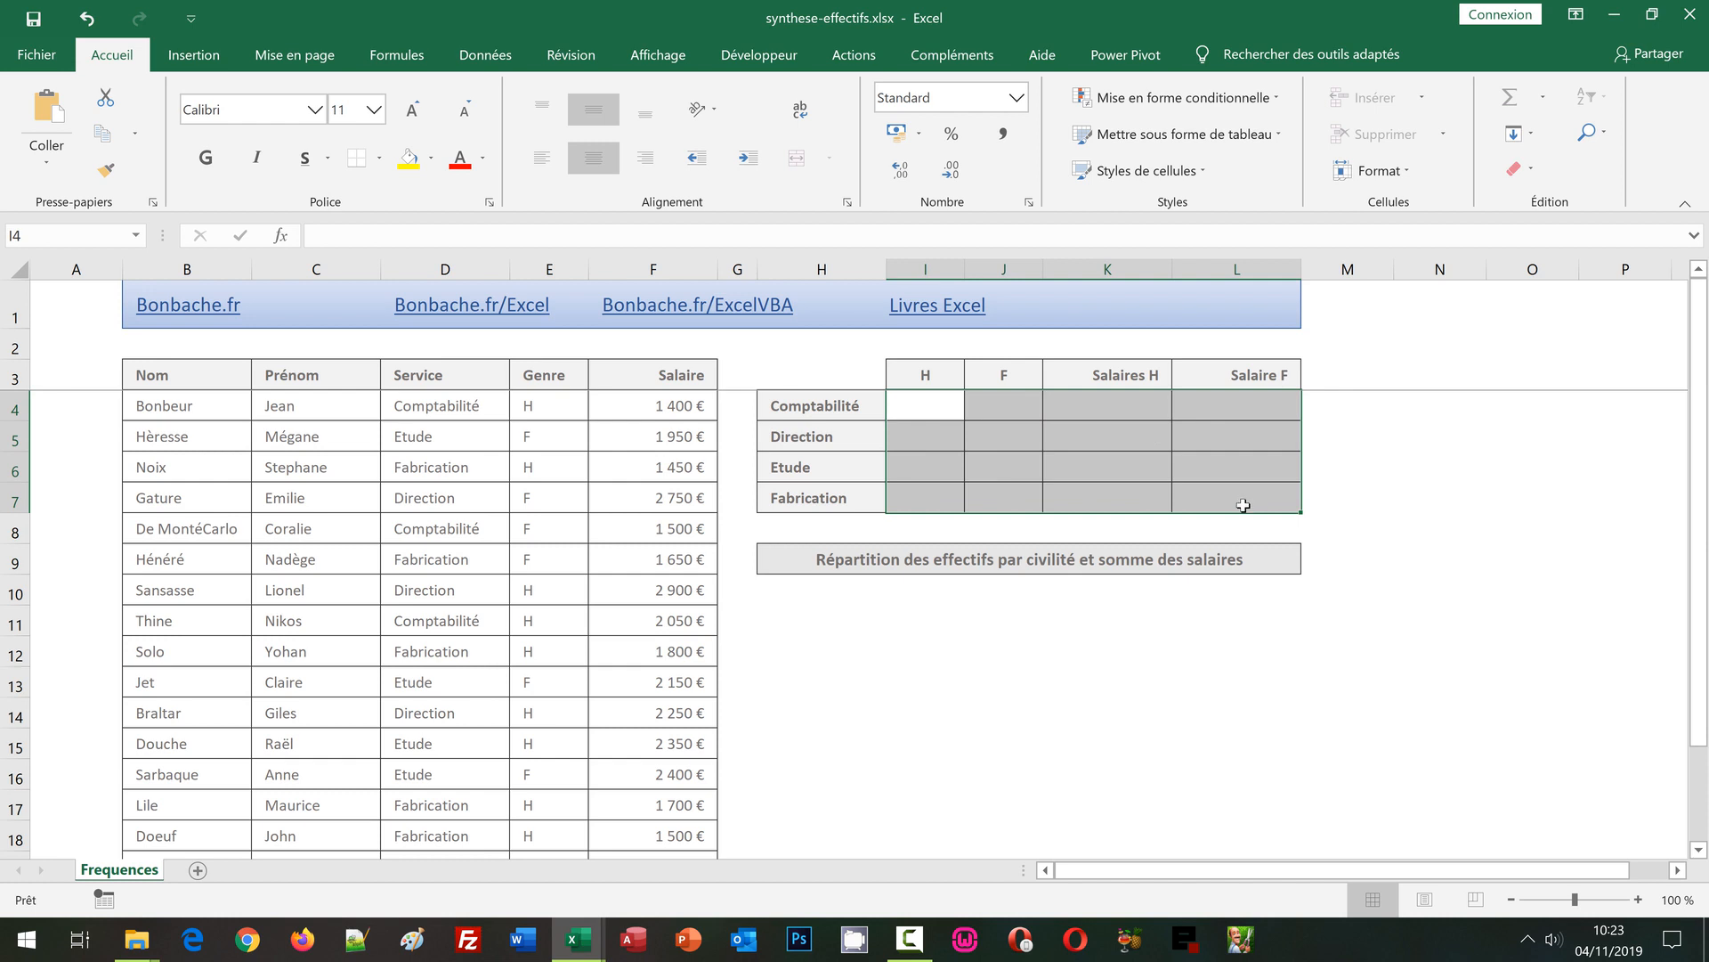
- Start a SOMMEPROD formula in I4 and open its function arguments assistant
left_click(928, 412)
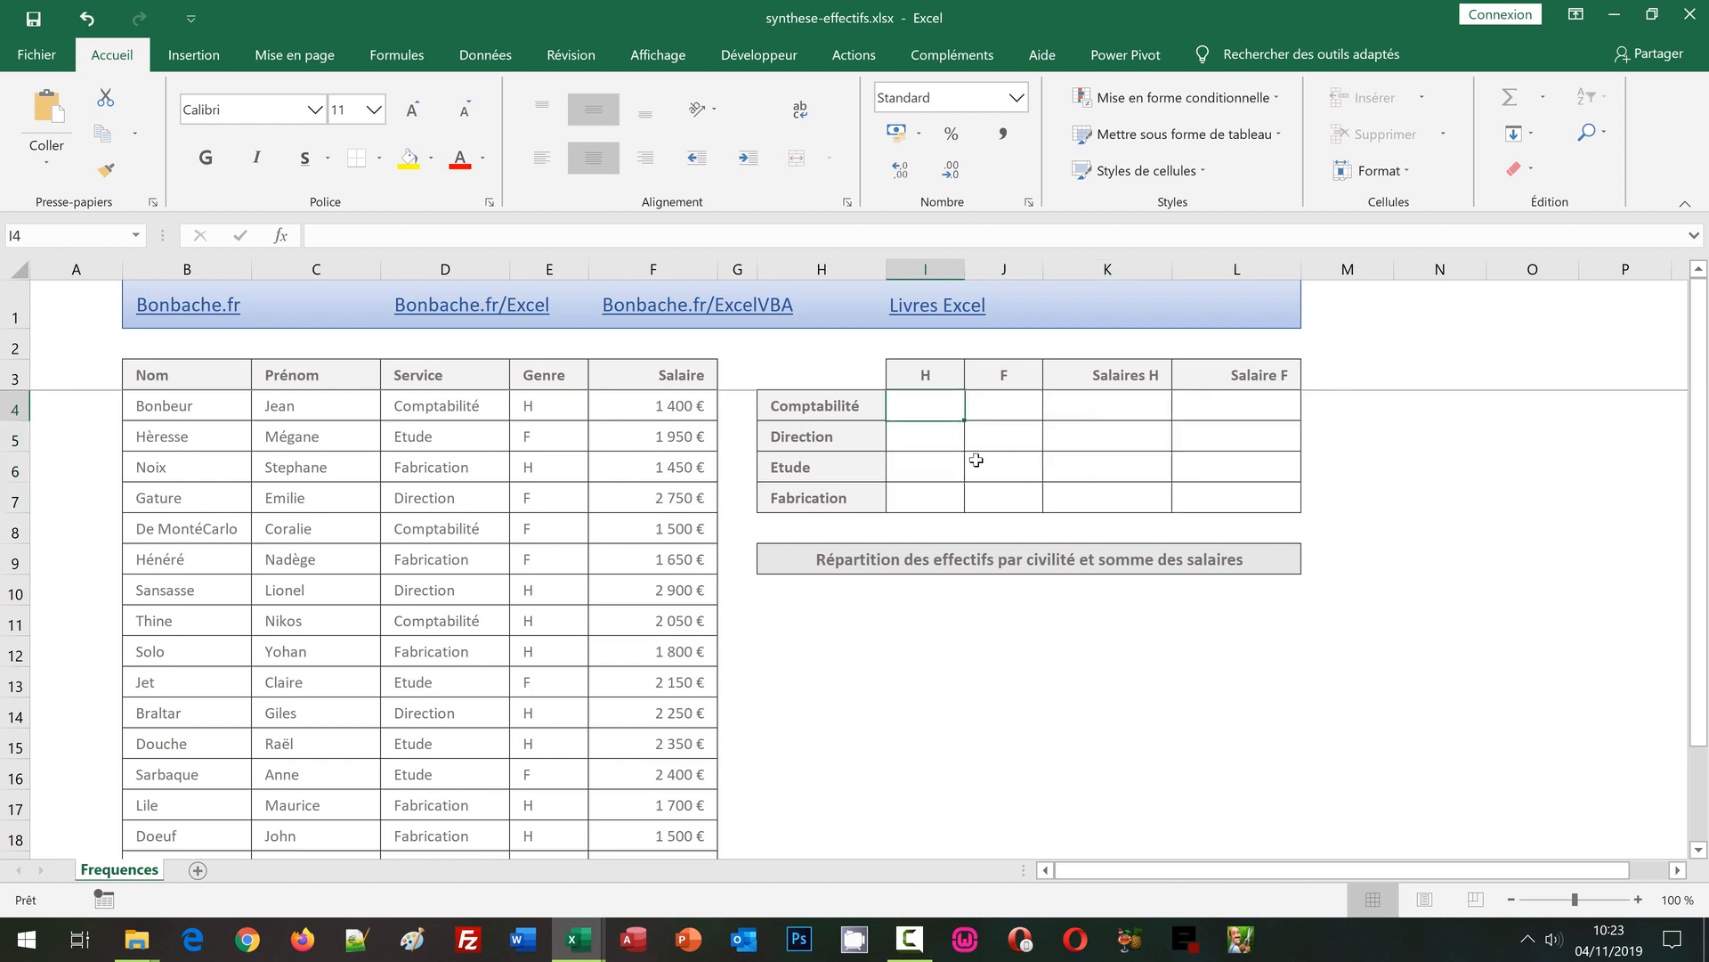
type("=")
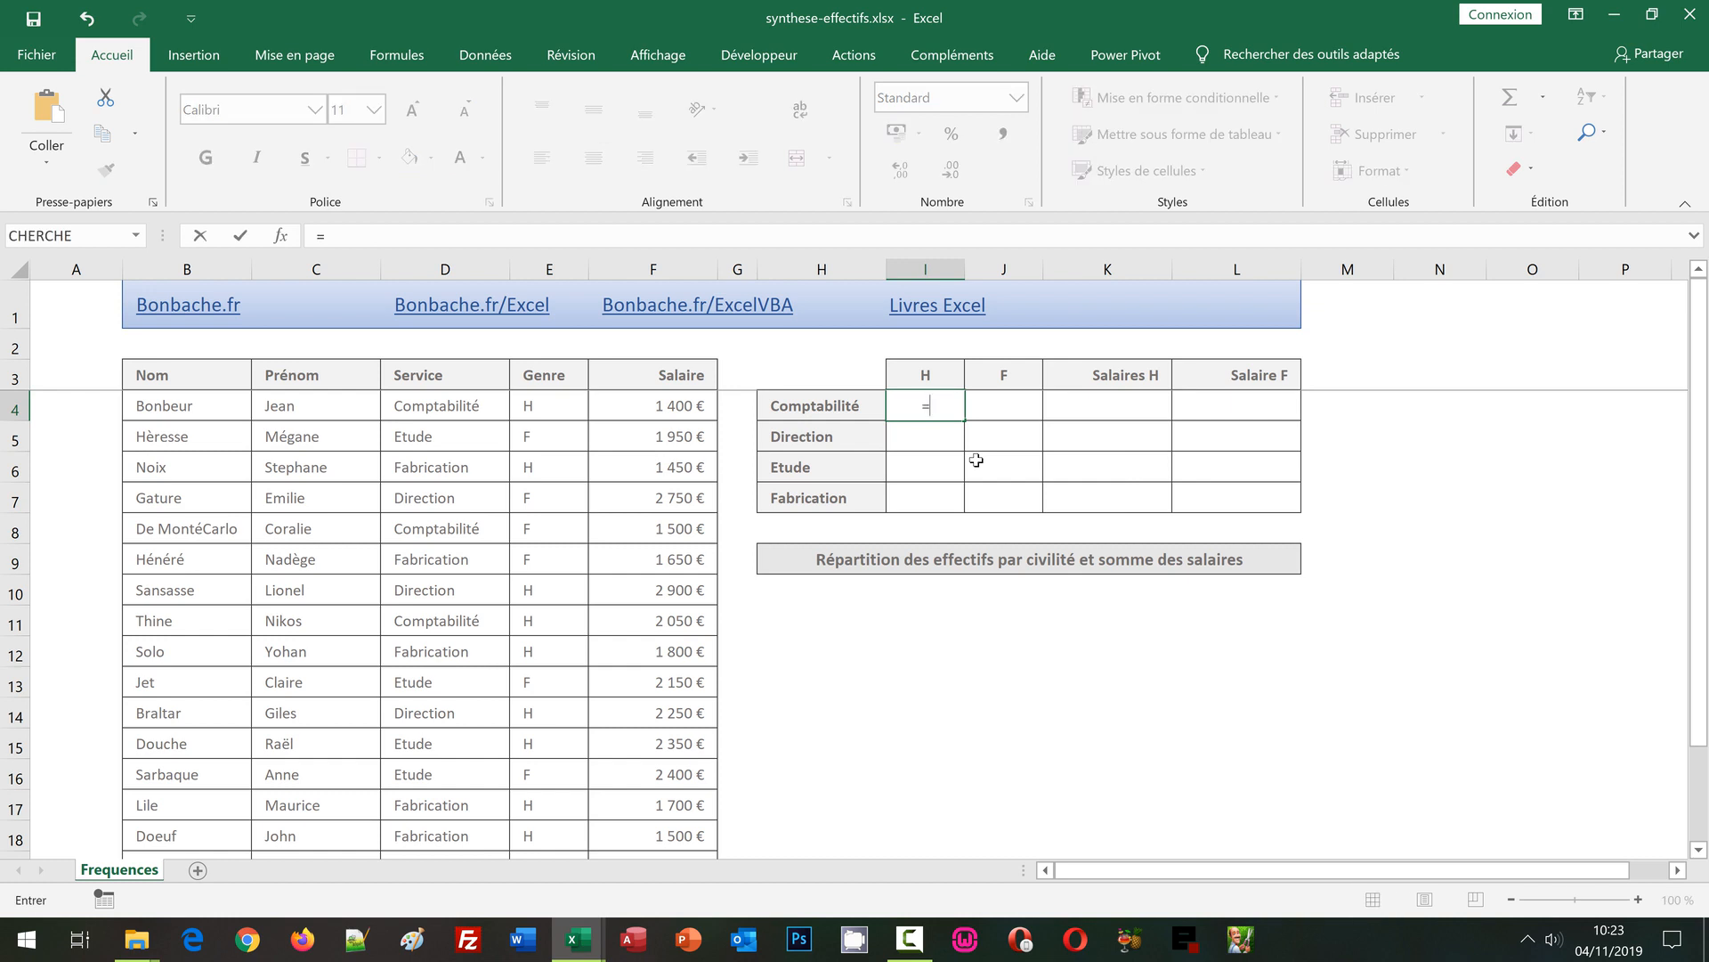
type("SommePr")
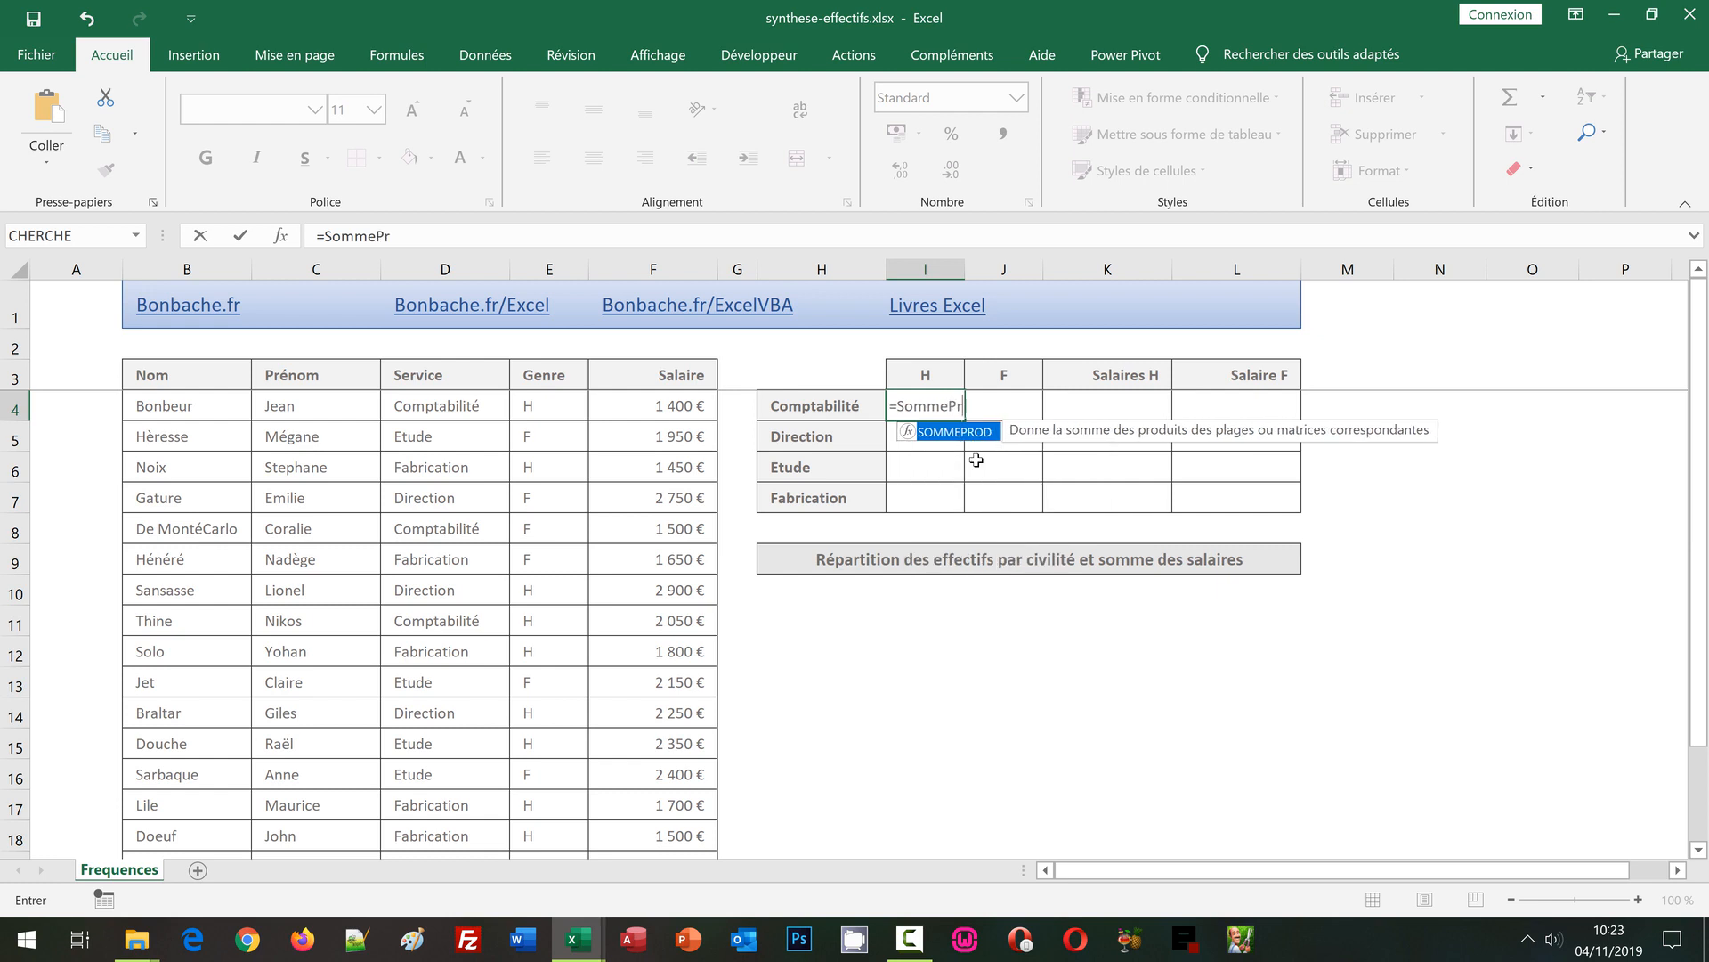
type("od(")
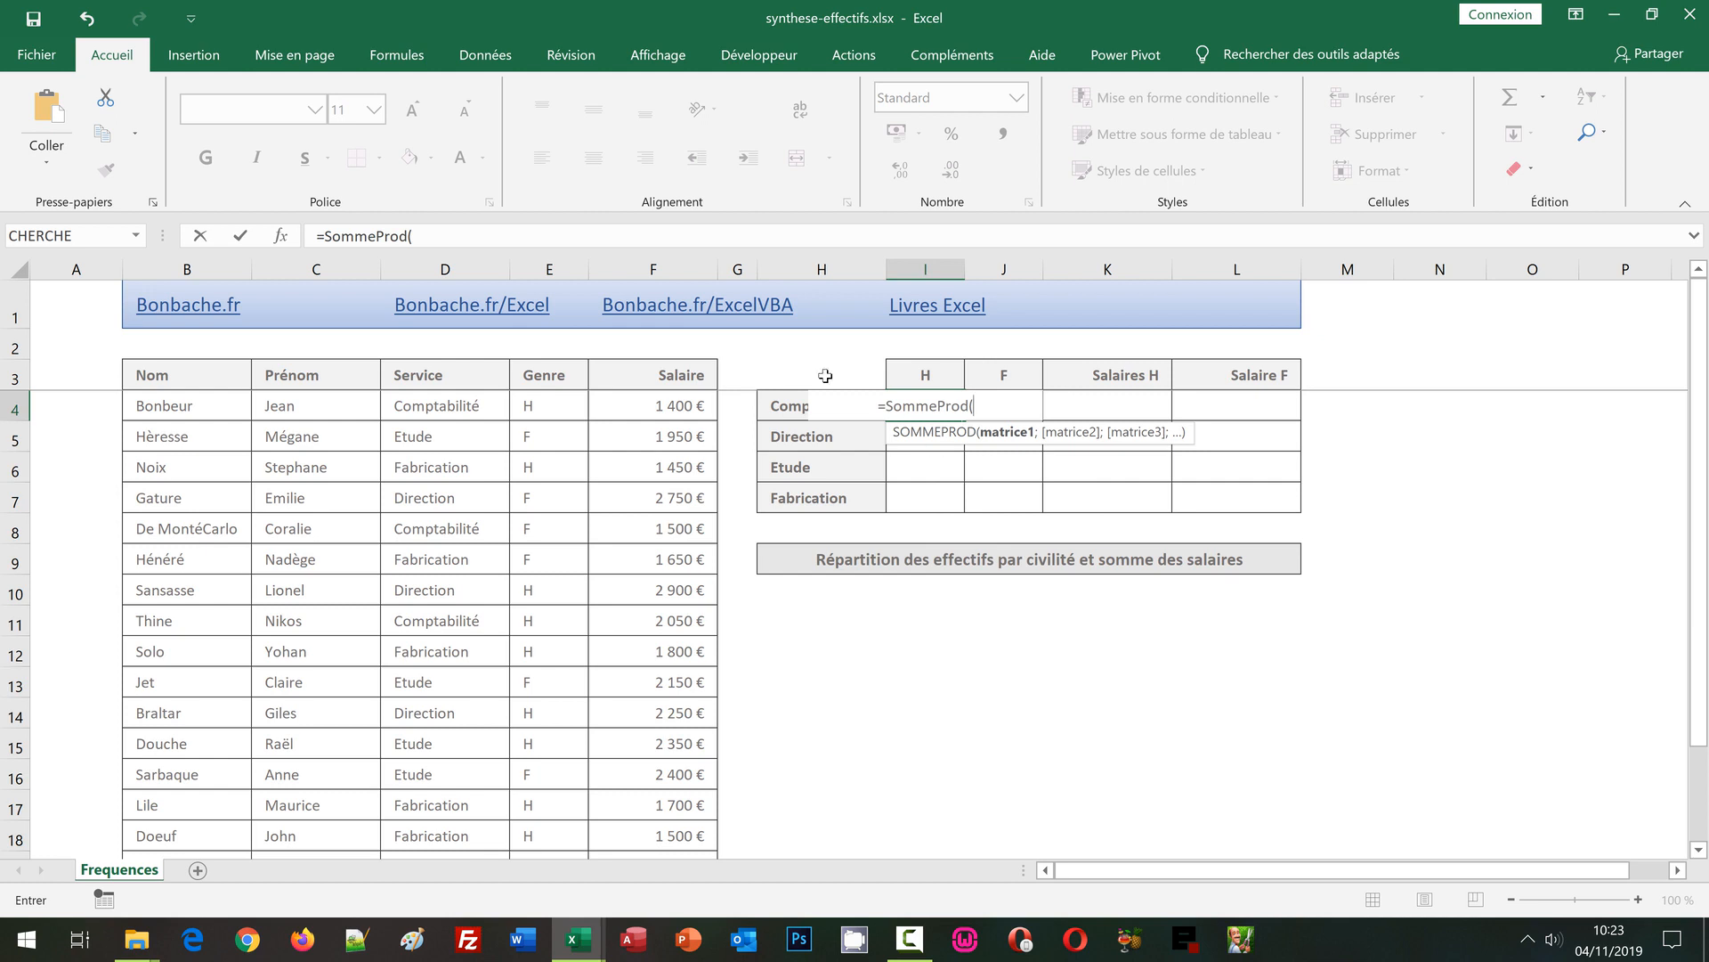
left_click(281, 239)
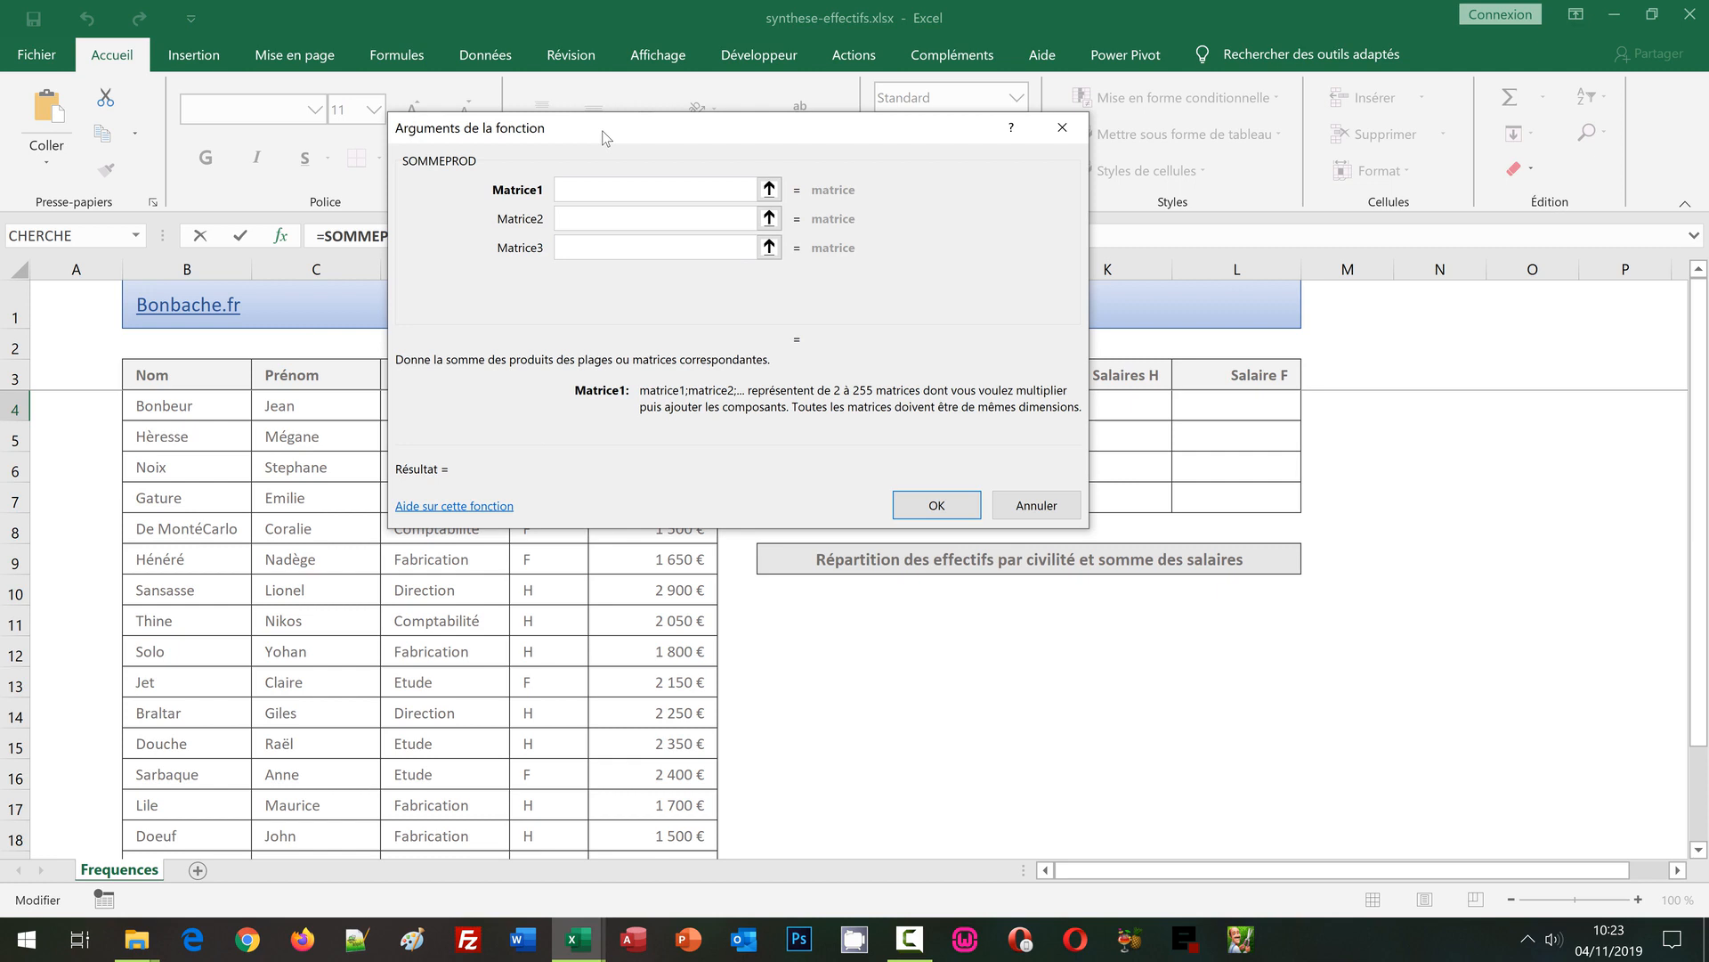
left_click_drag(603, 136, 428, 223)
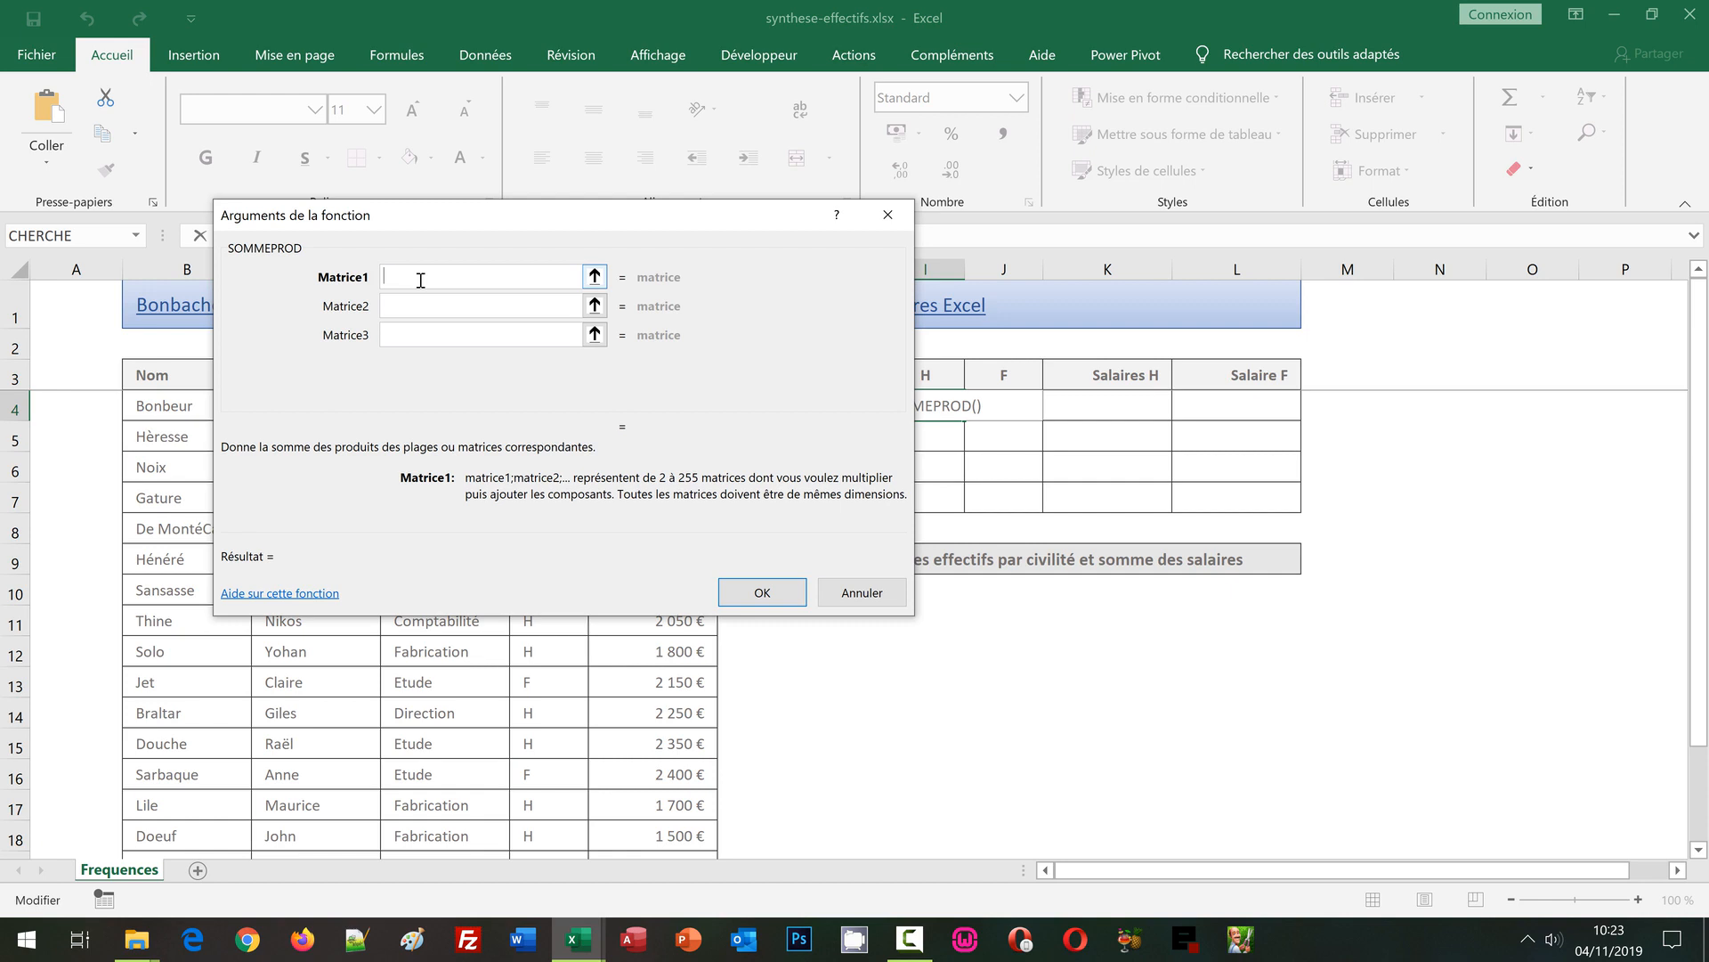
- Enter the condition (Service=$H4) as Matrice1, fixing only the column of H4 and keeping the summary headers accessible
type("(")
left_click_drag(556, 219, 948, 441)
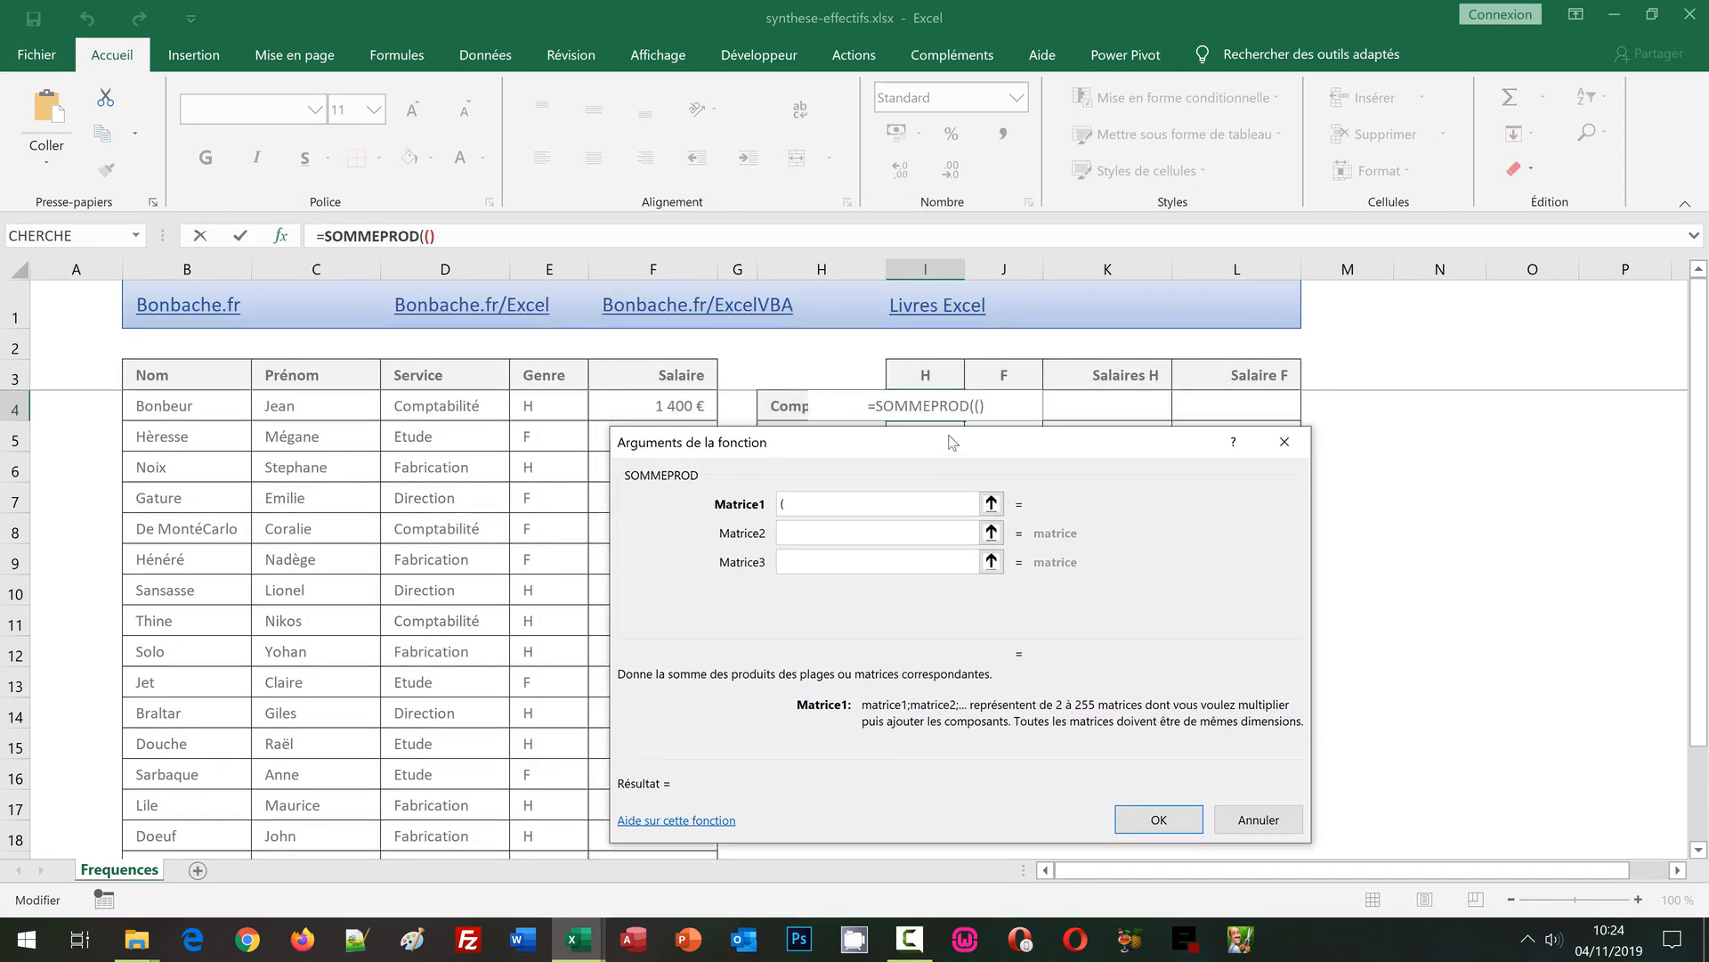
type("Service")
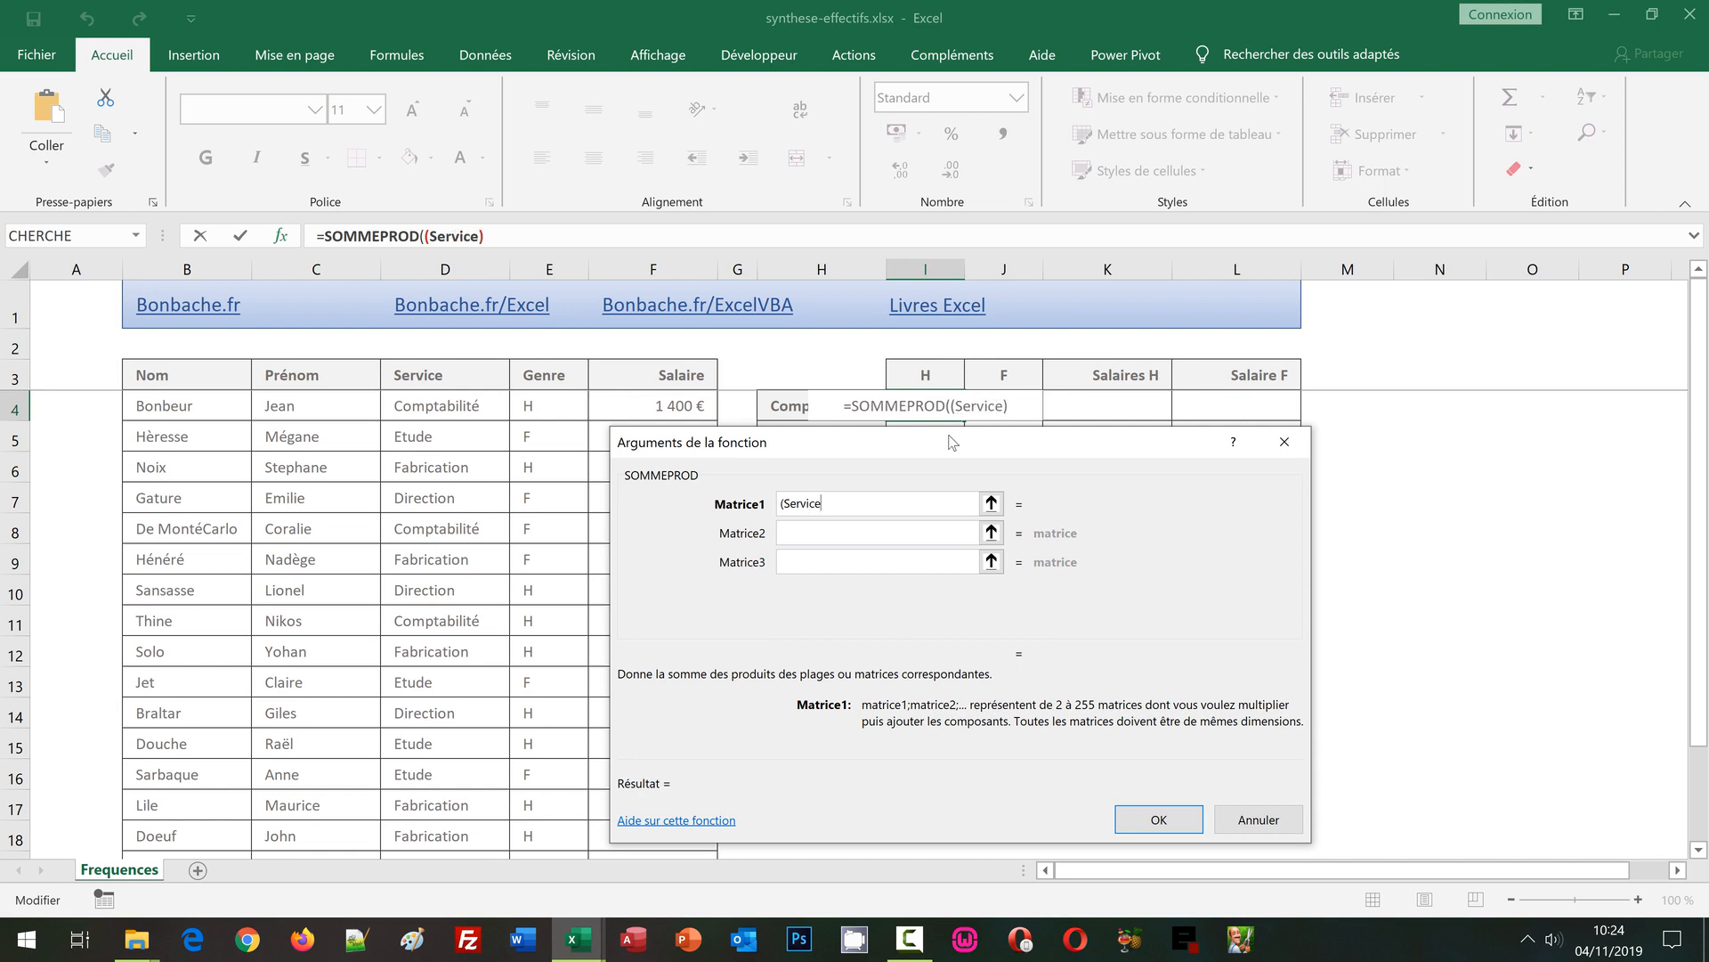
type("=H4")
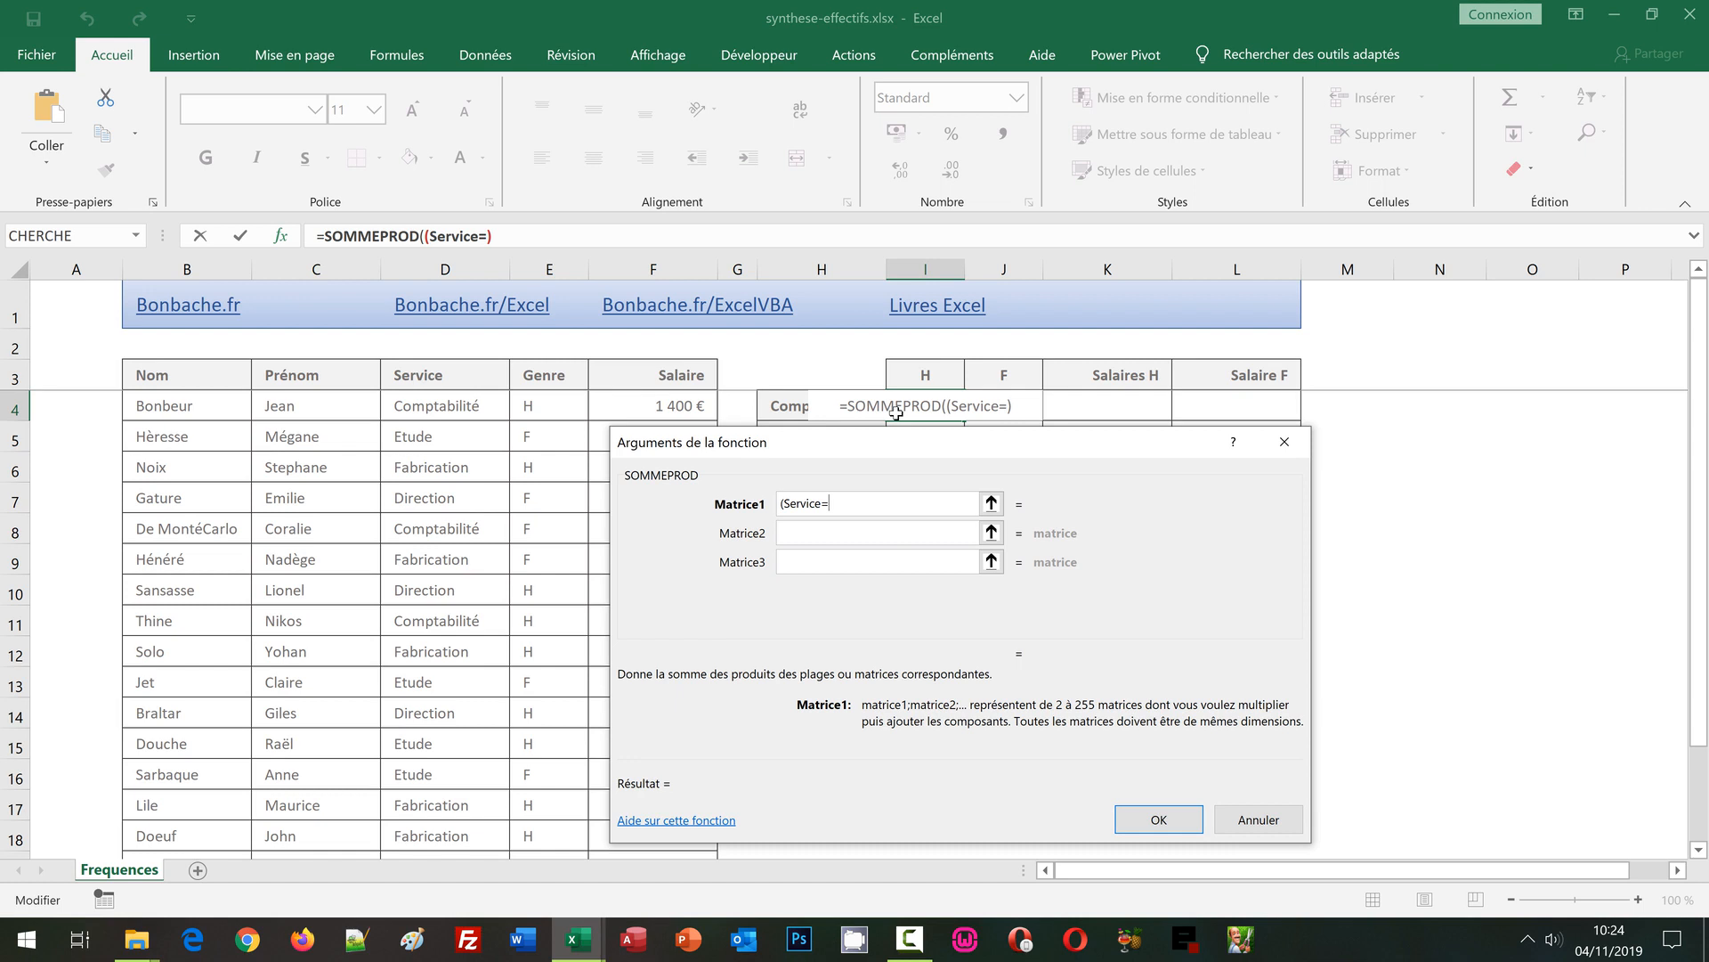
left_click(777, 406)
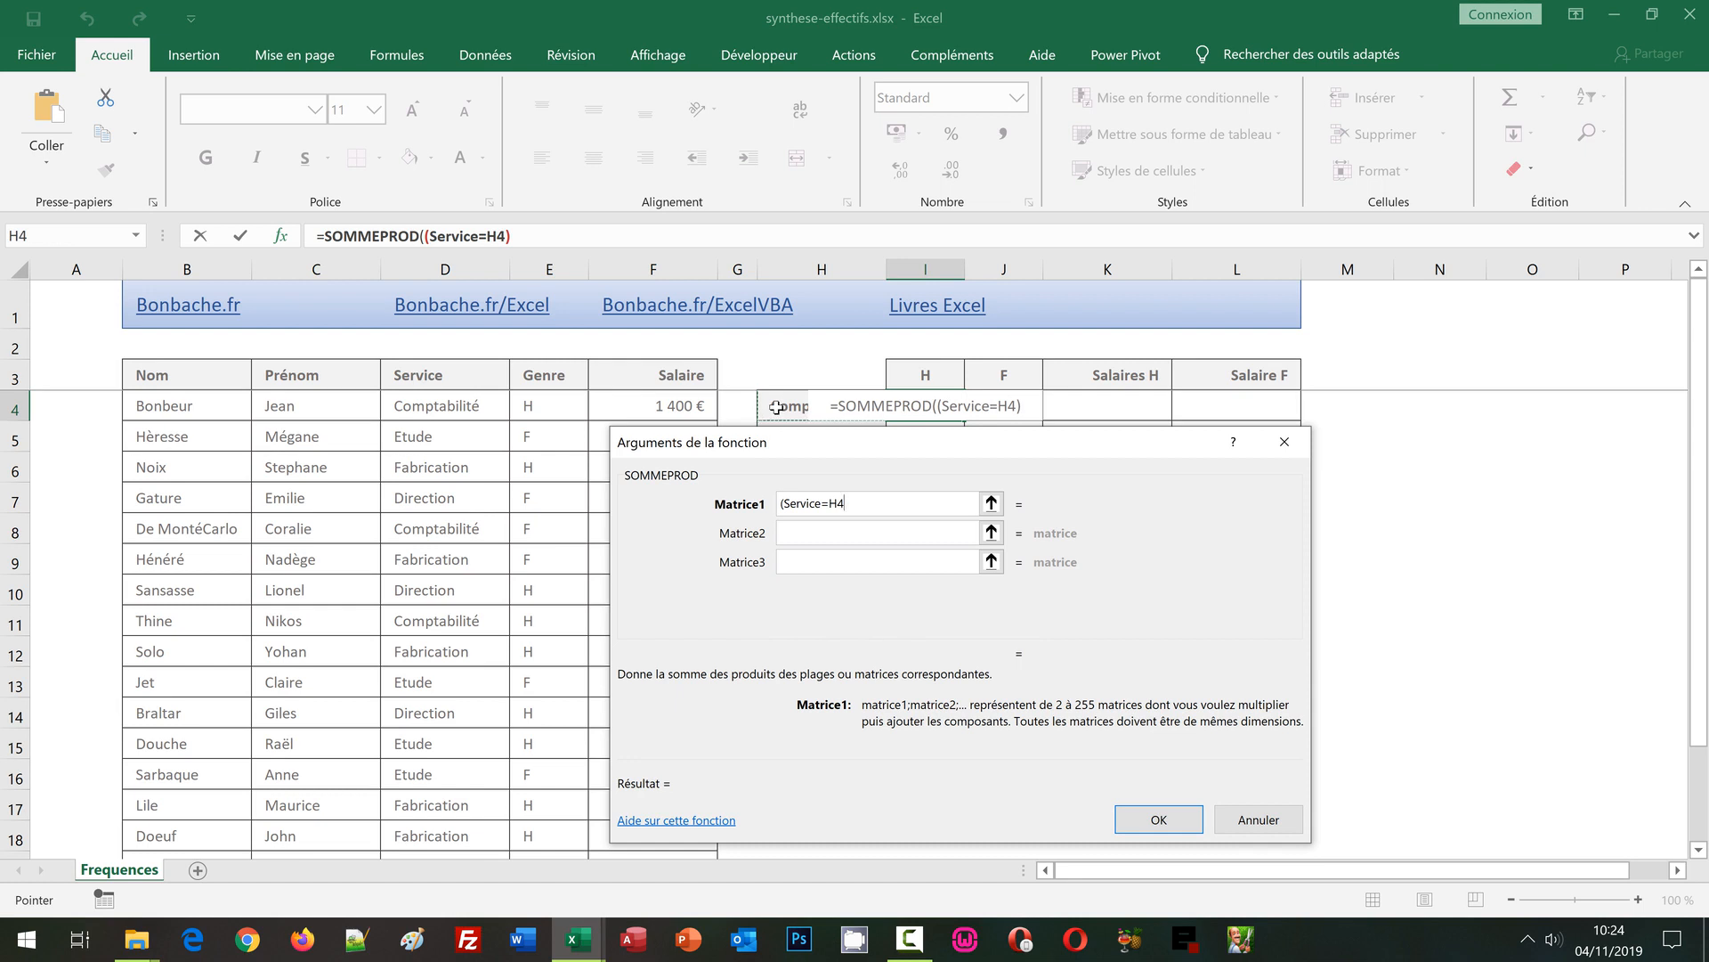
key("F4")
key("F4")
key("F4")
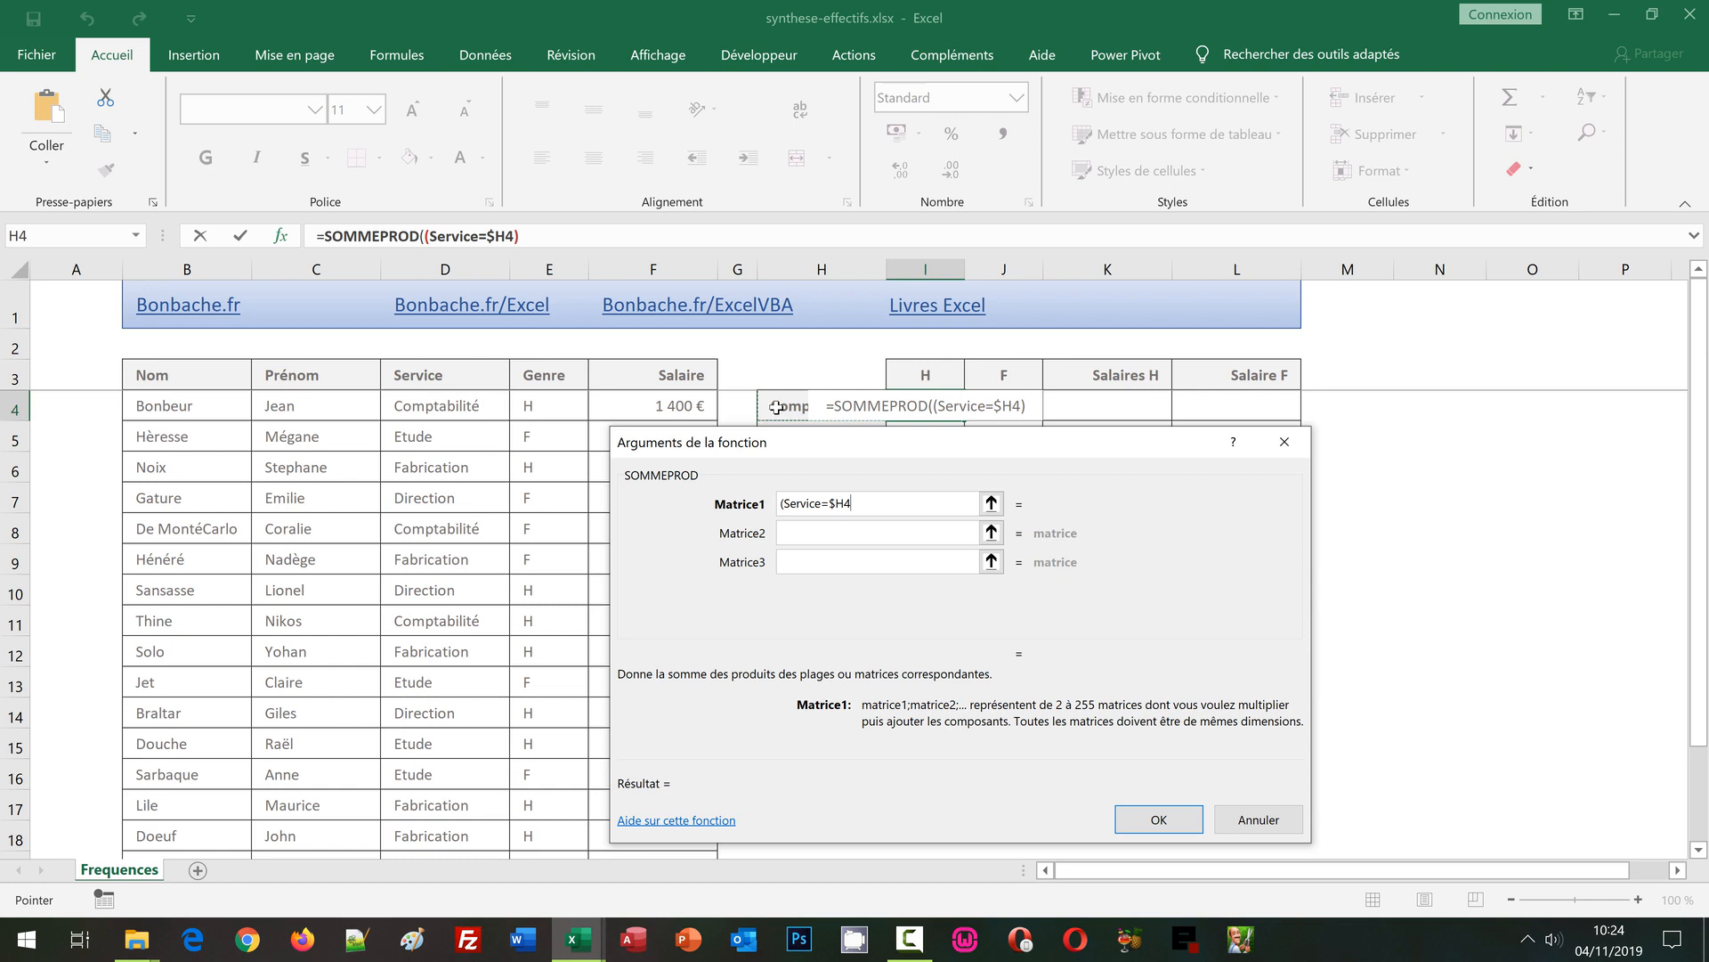
type(")")
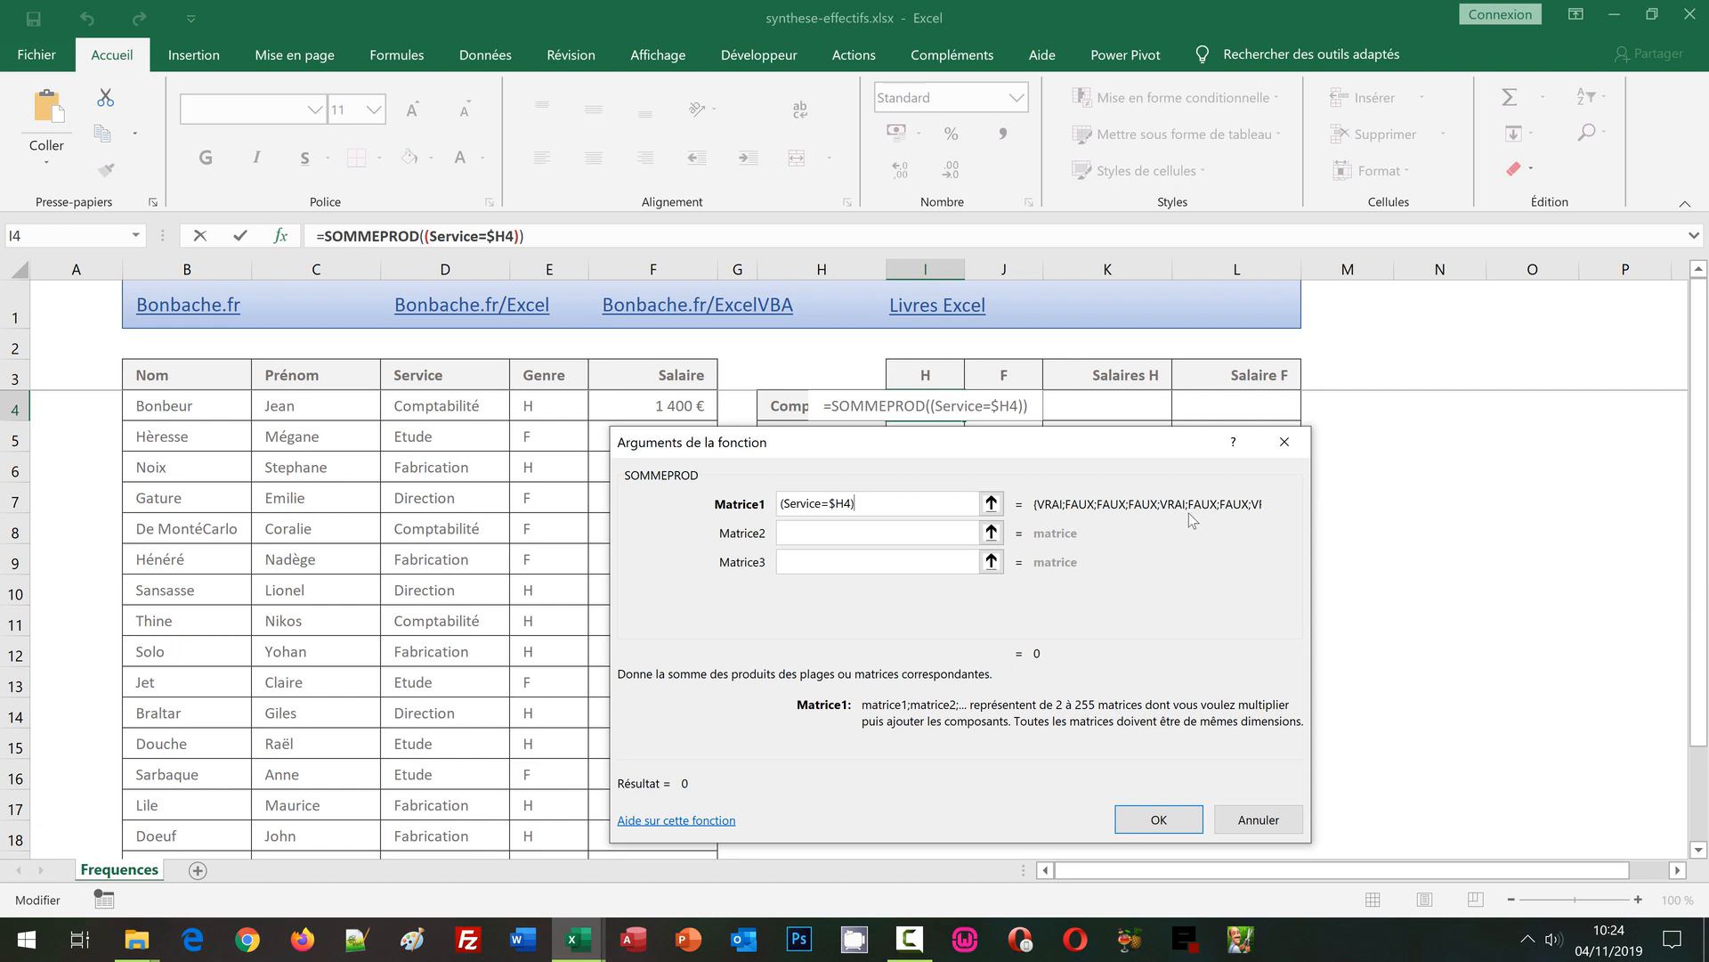
- Multiply the first condition in Matrice1 by (Genre=I$3), fixing only the row of I3
type("*")
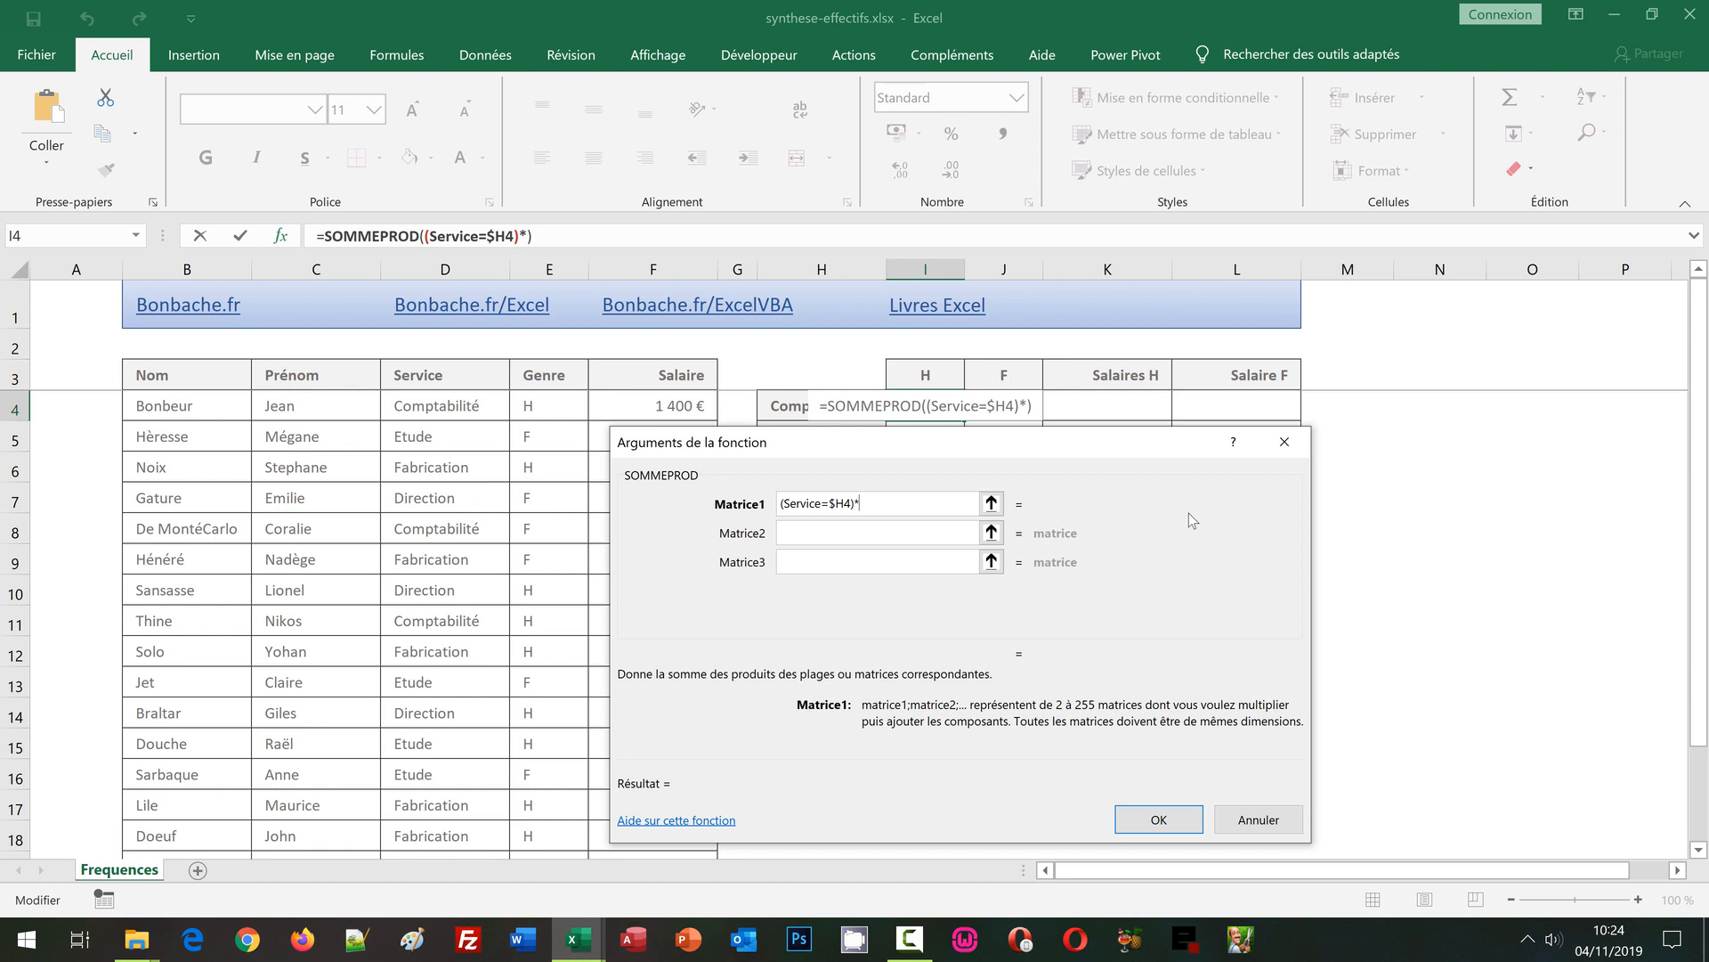
type("(")
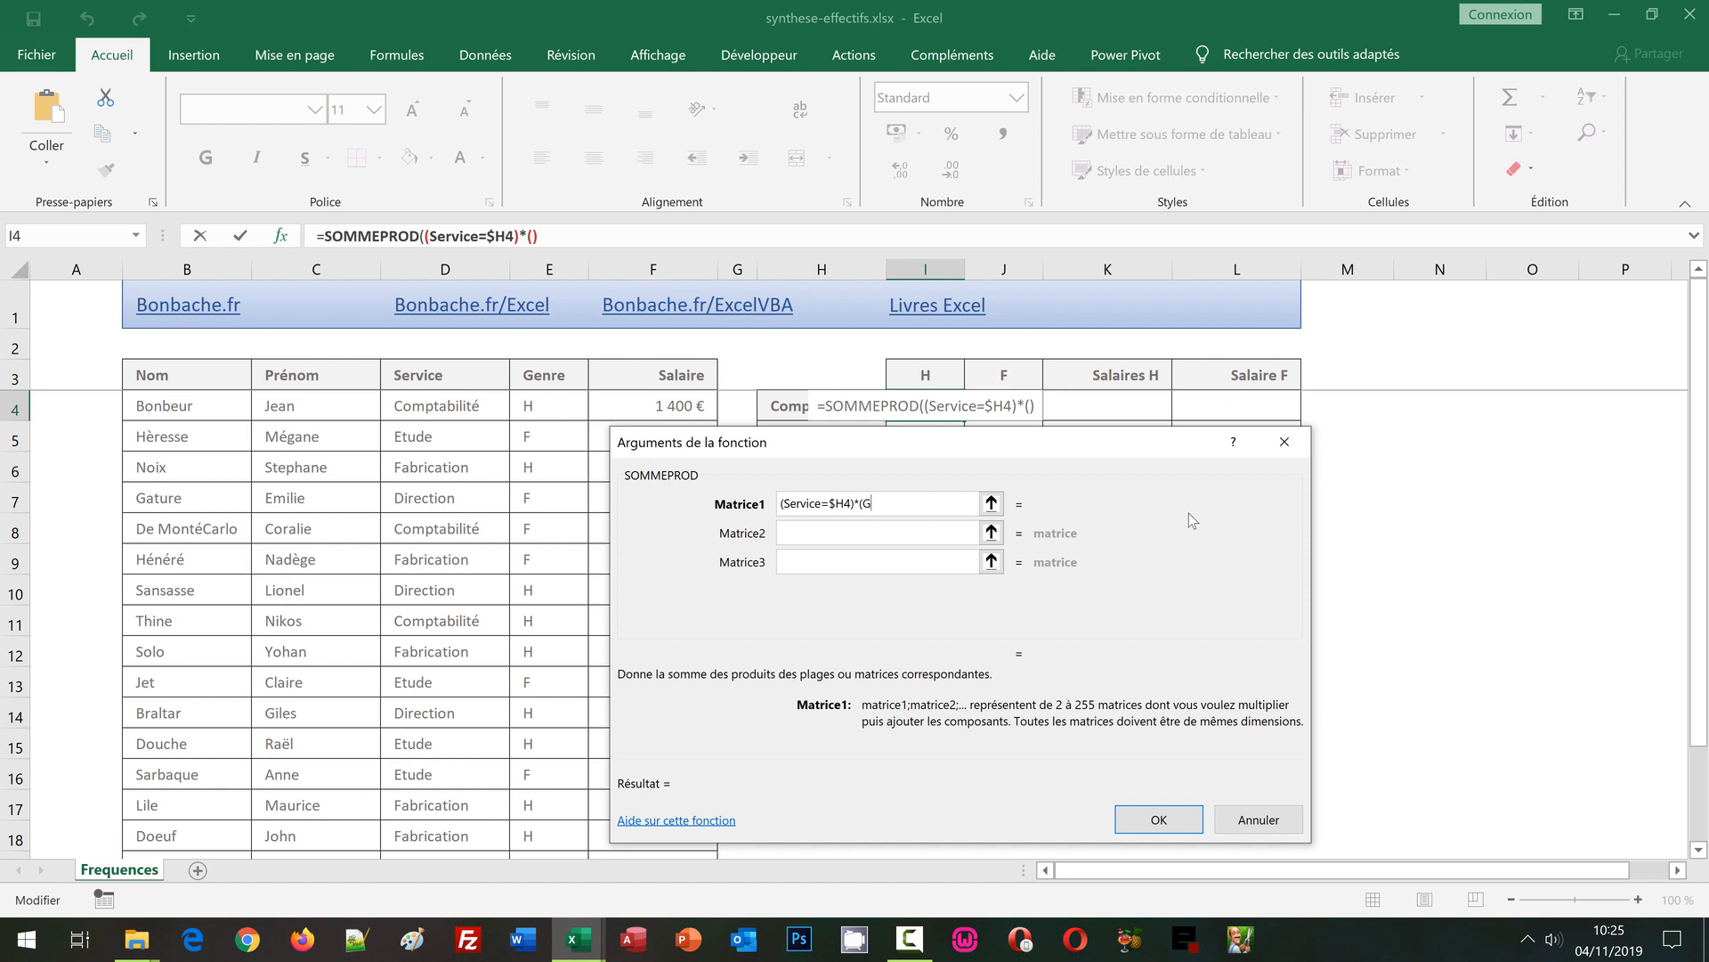
type("Genre")
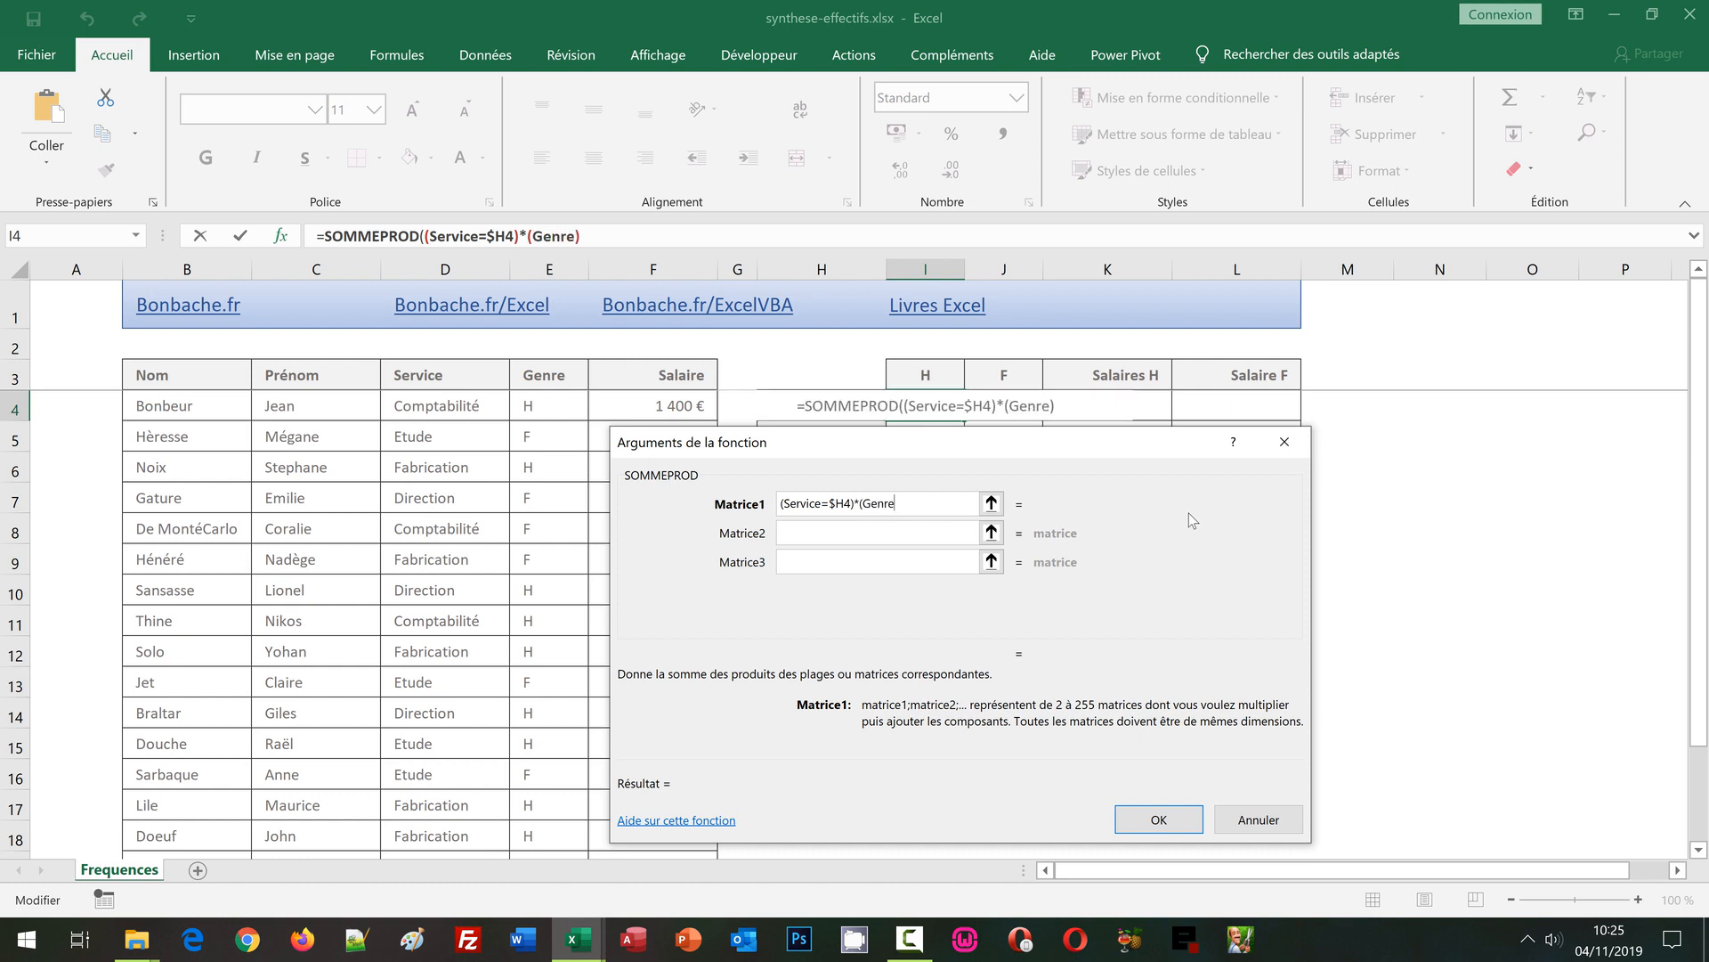
type("=")
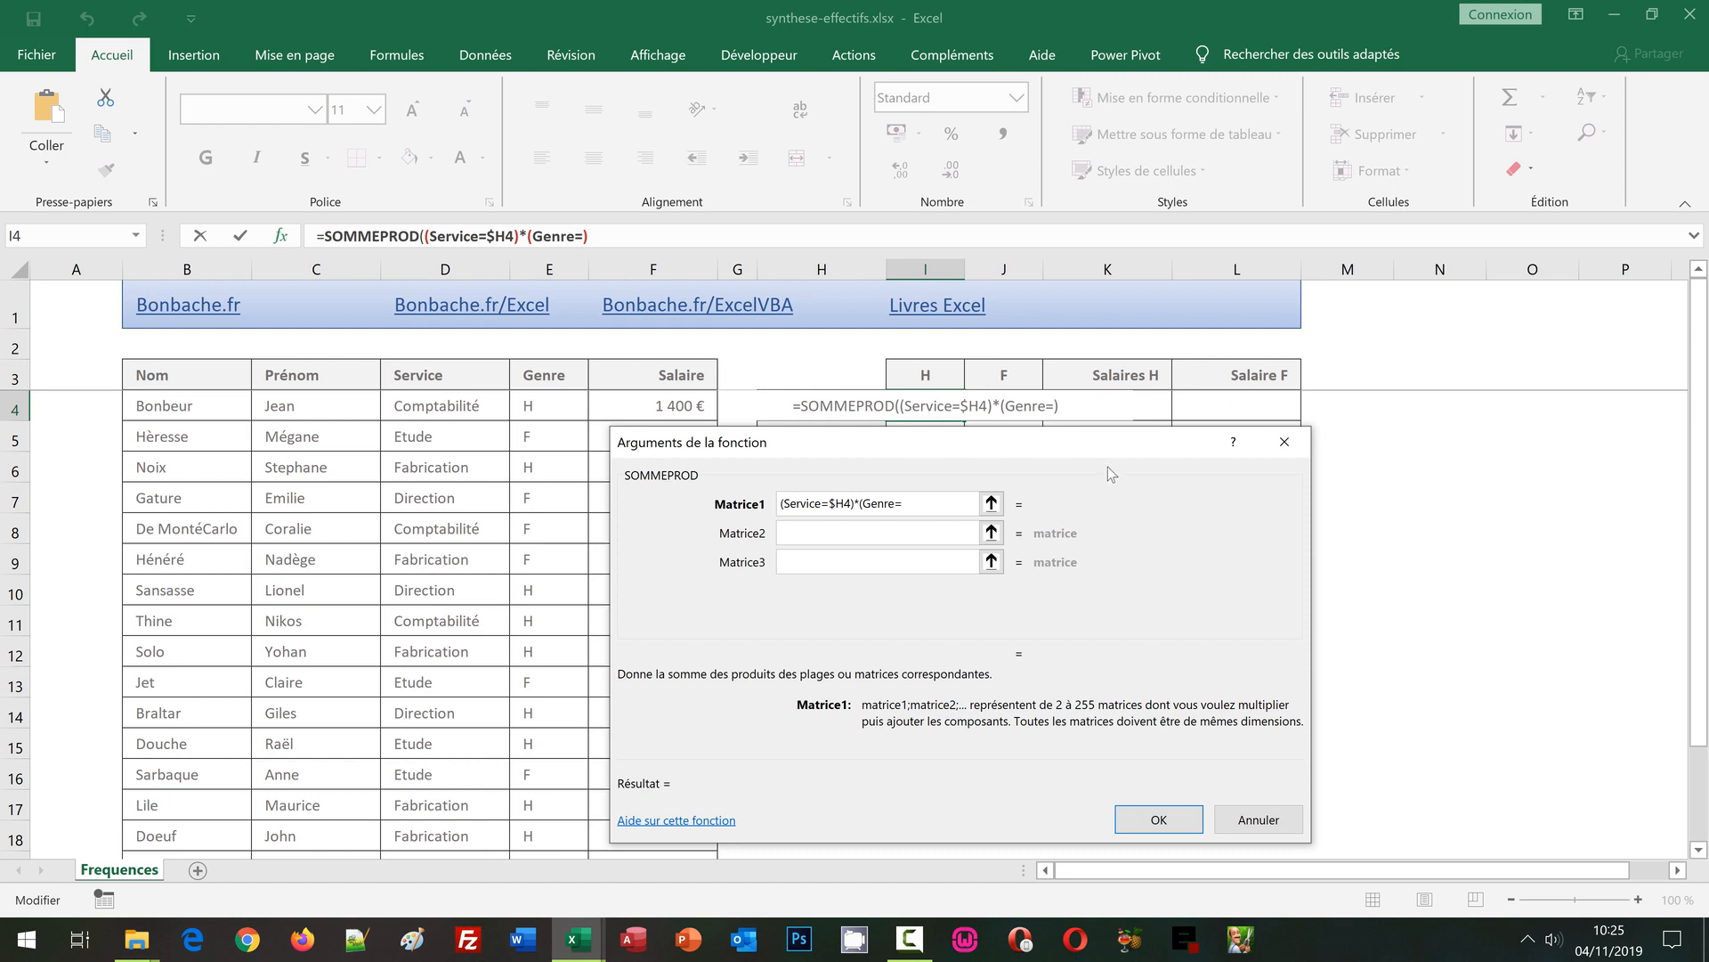
left_click(927, 373)
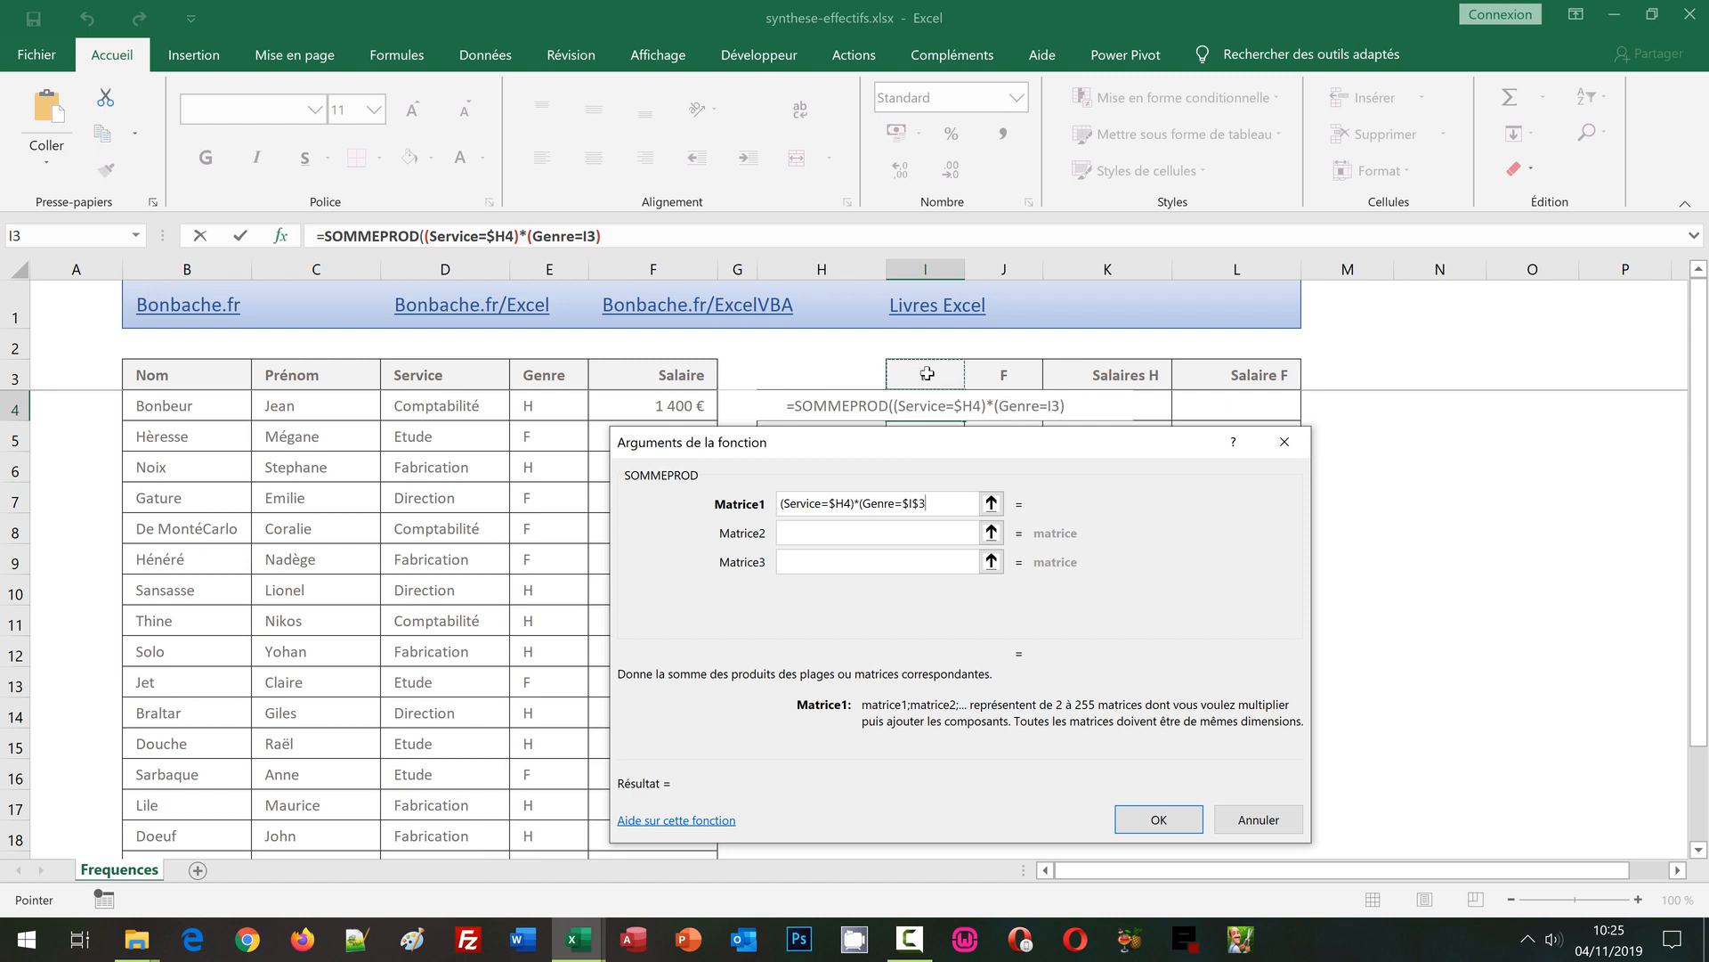
key("F4")
key("F4")
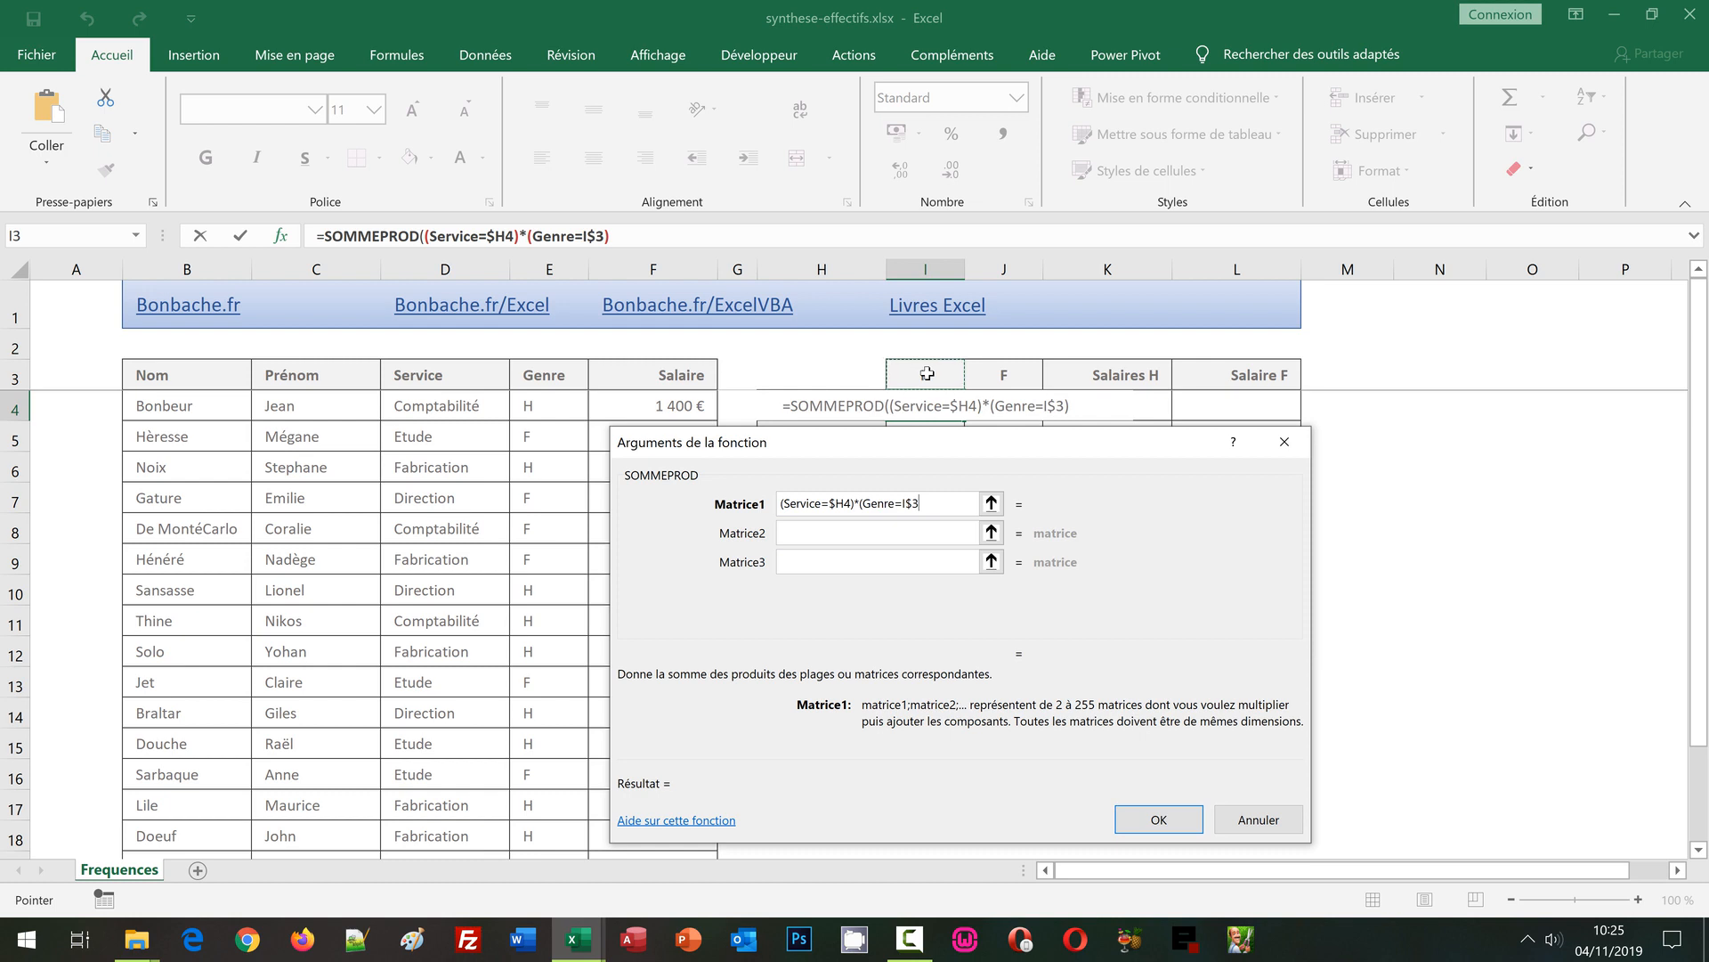
type(")")
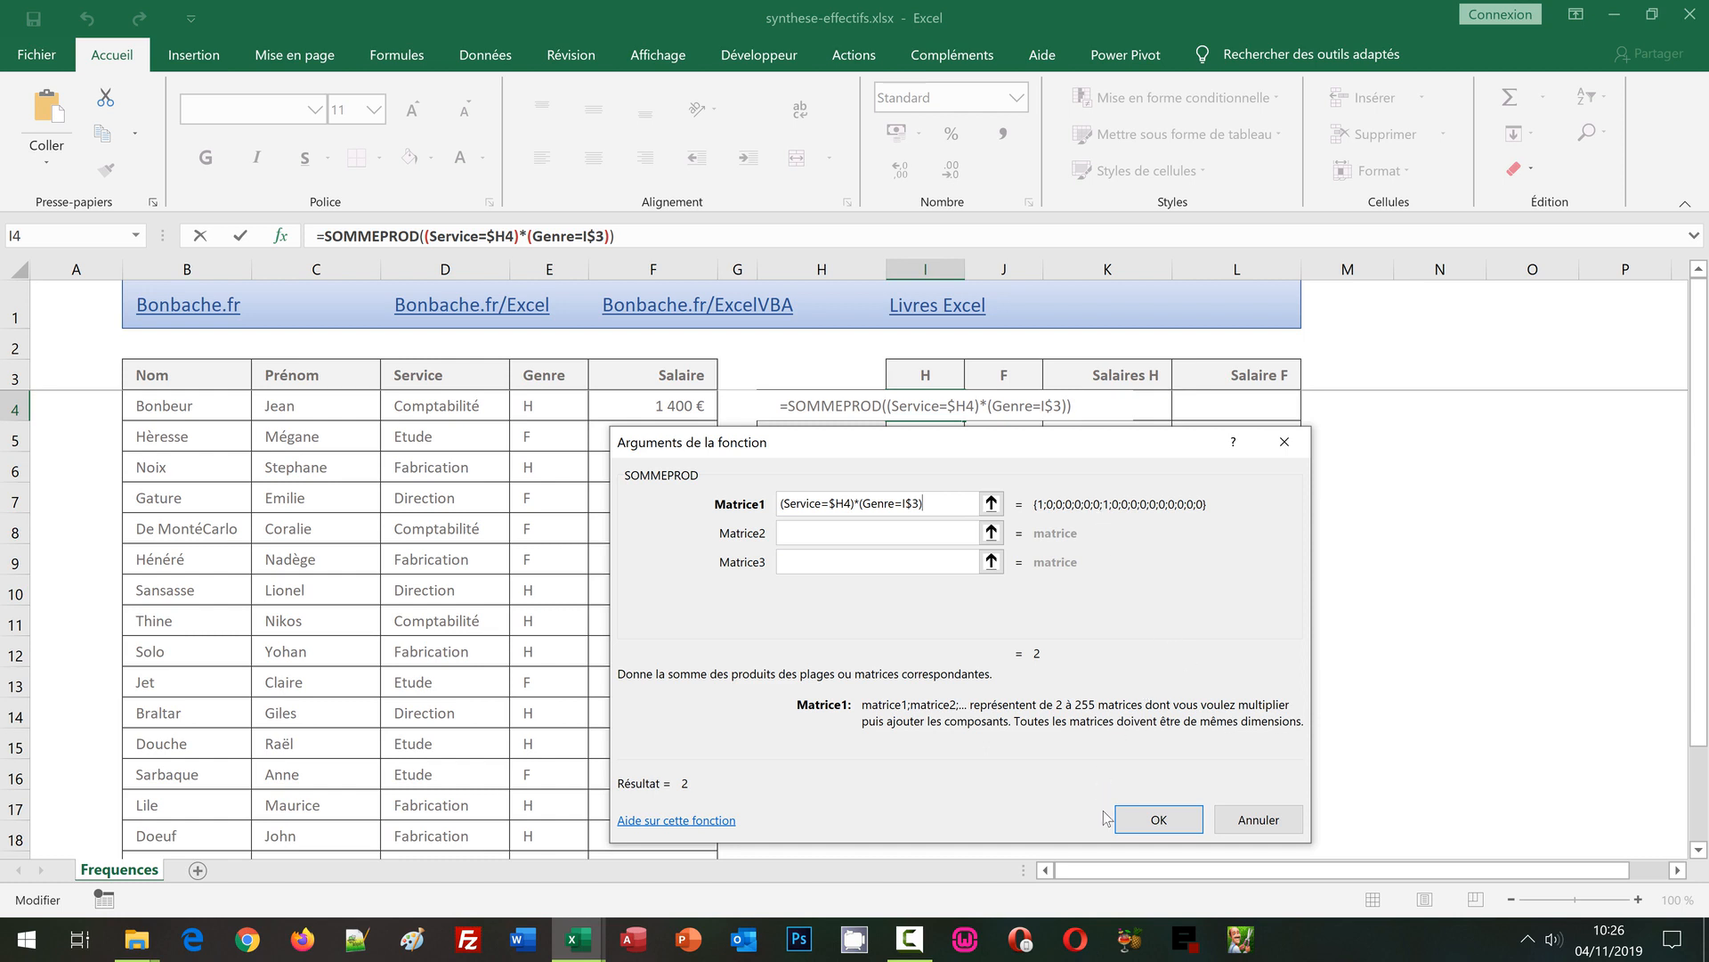
- Validate the SOMMEPROD headcount formula in I4, fill it down to I7 and across to column J
left_click(1146, 828)
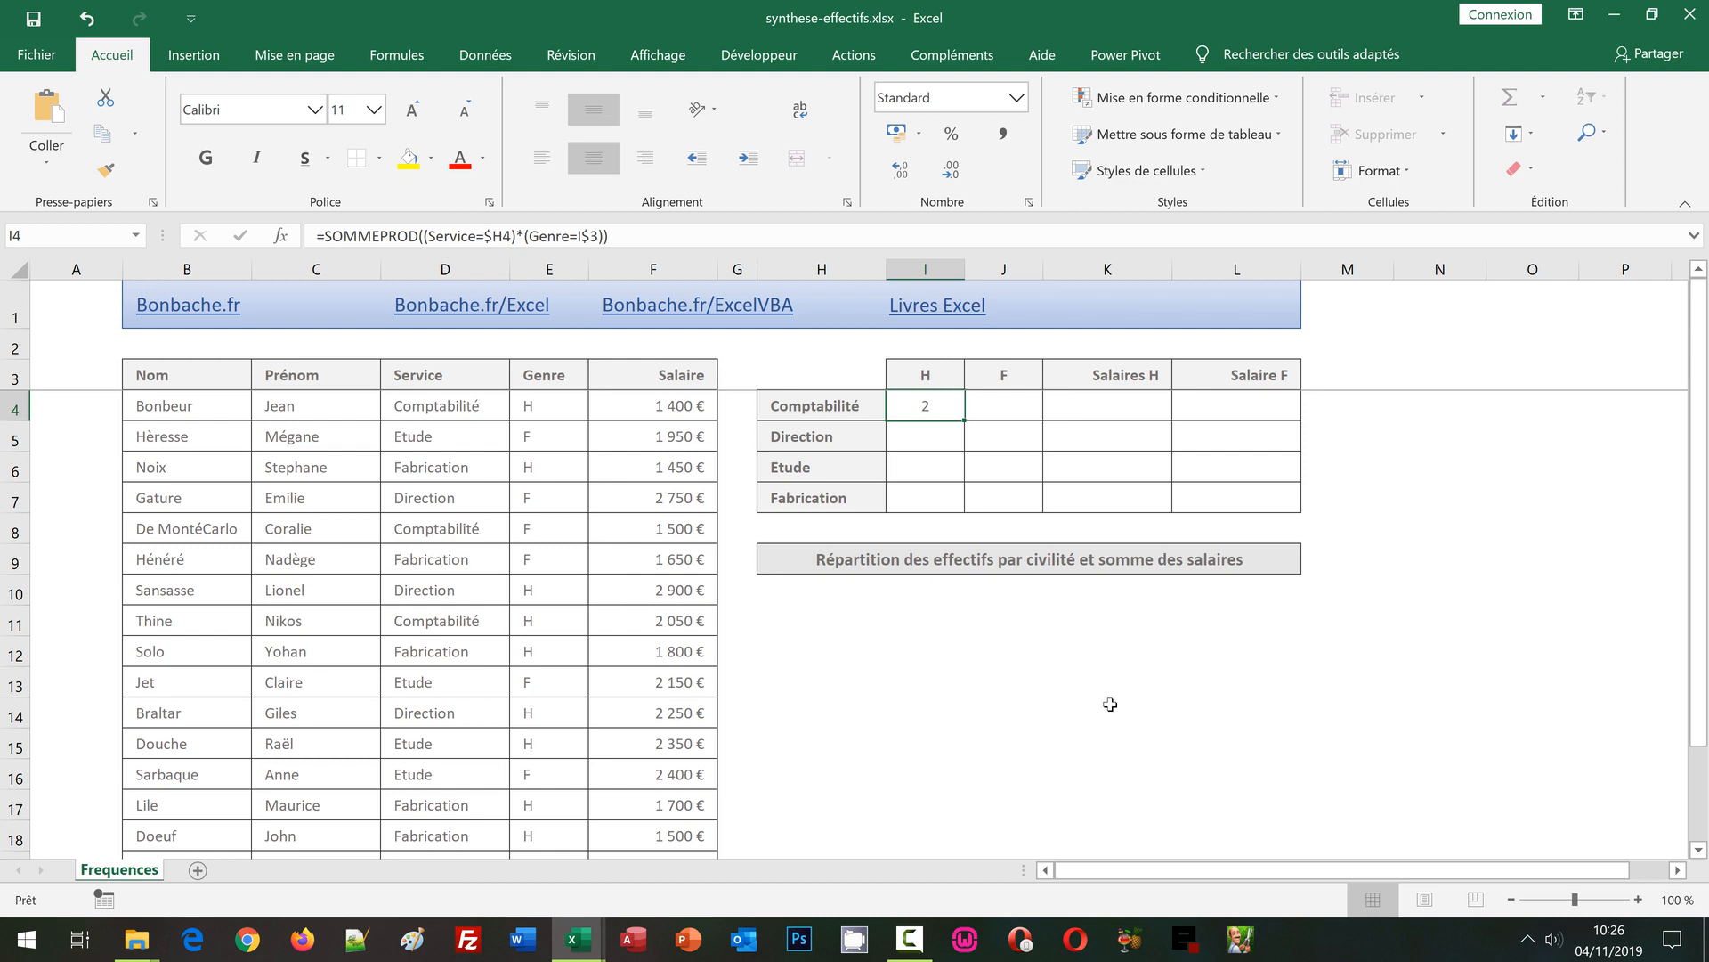
double_click(962, 419)
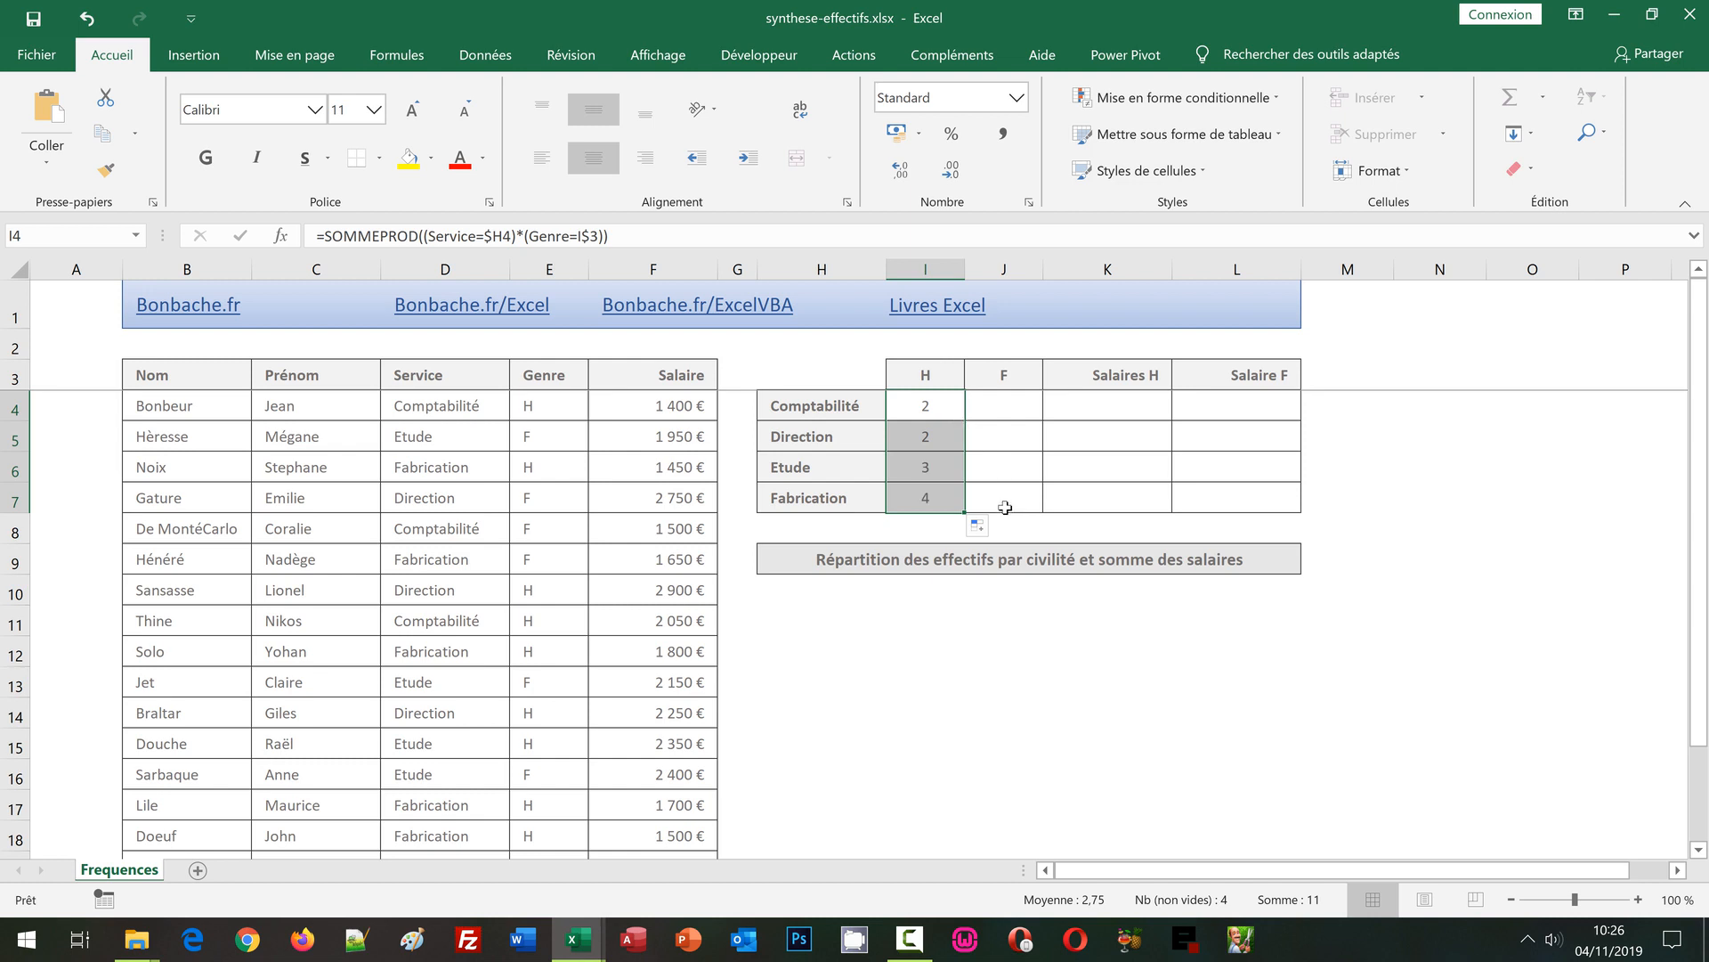
left_click_drag(964, 512, 1039, 506)
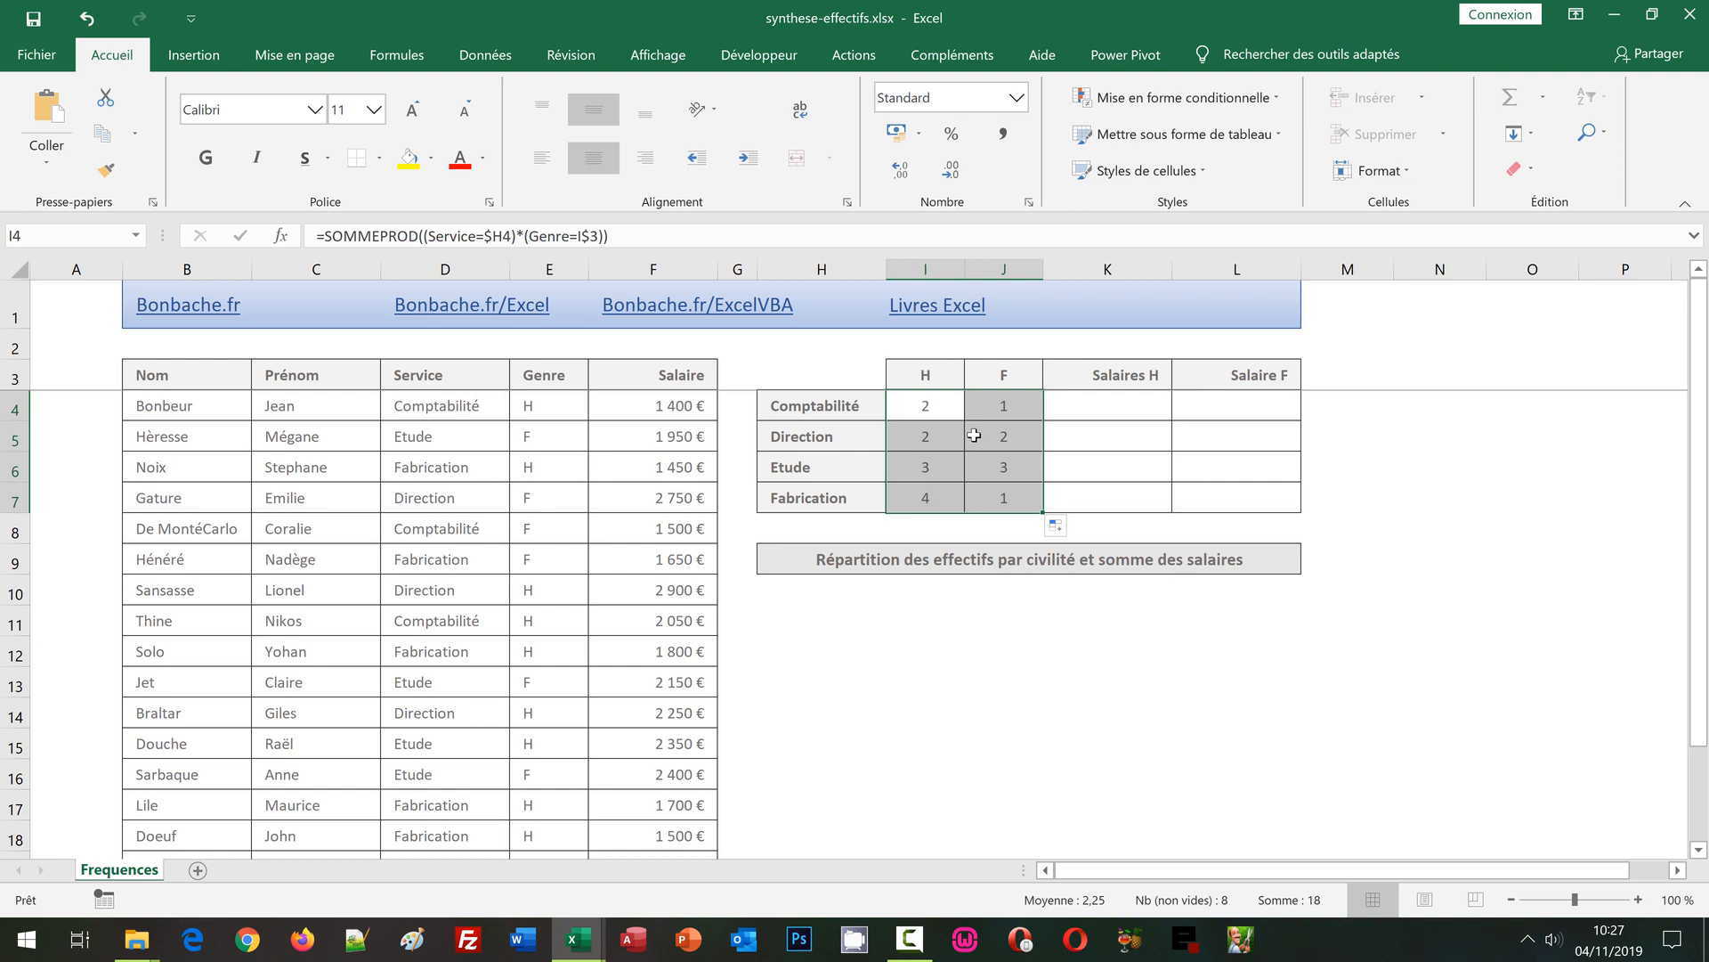
- Copy the text of the SOMMEPROD headcount formula from I4 into K4 as the base for the men's salary total
left_click_drag(623, 236, 315, 228)
key("ctrl+c")
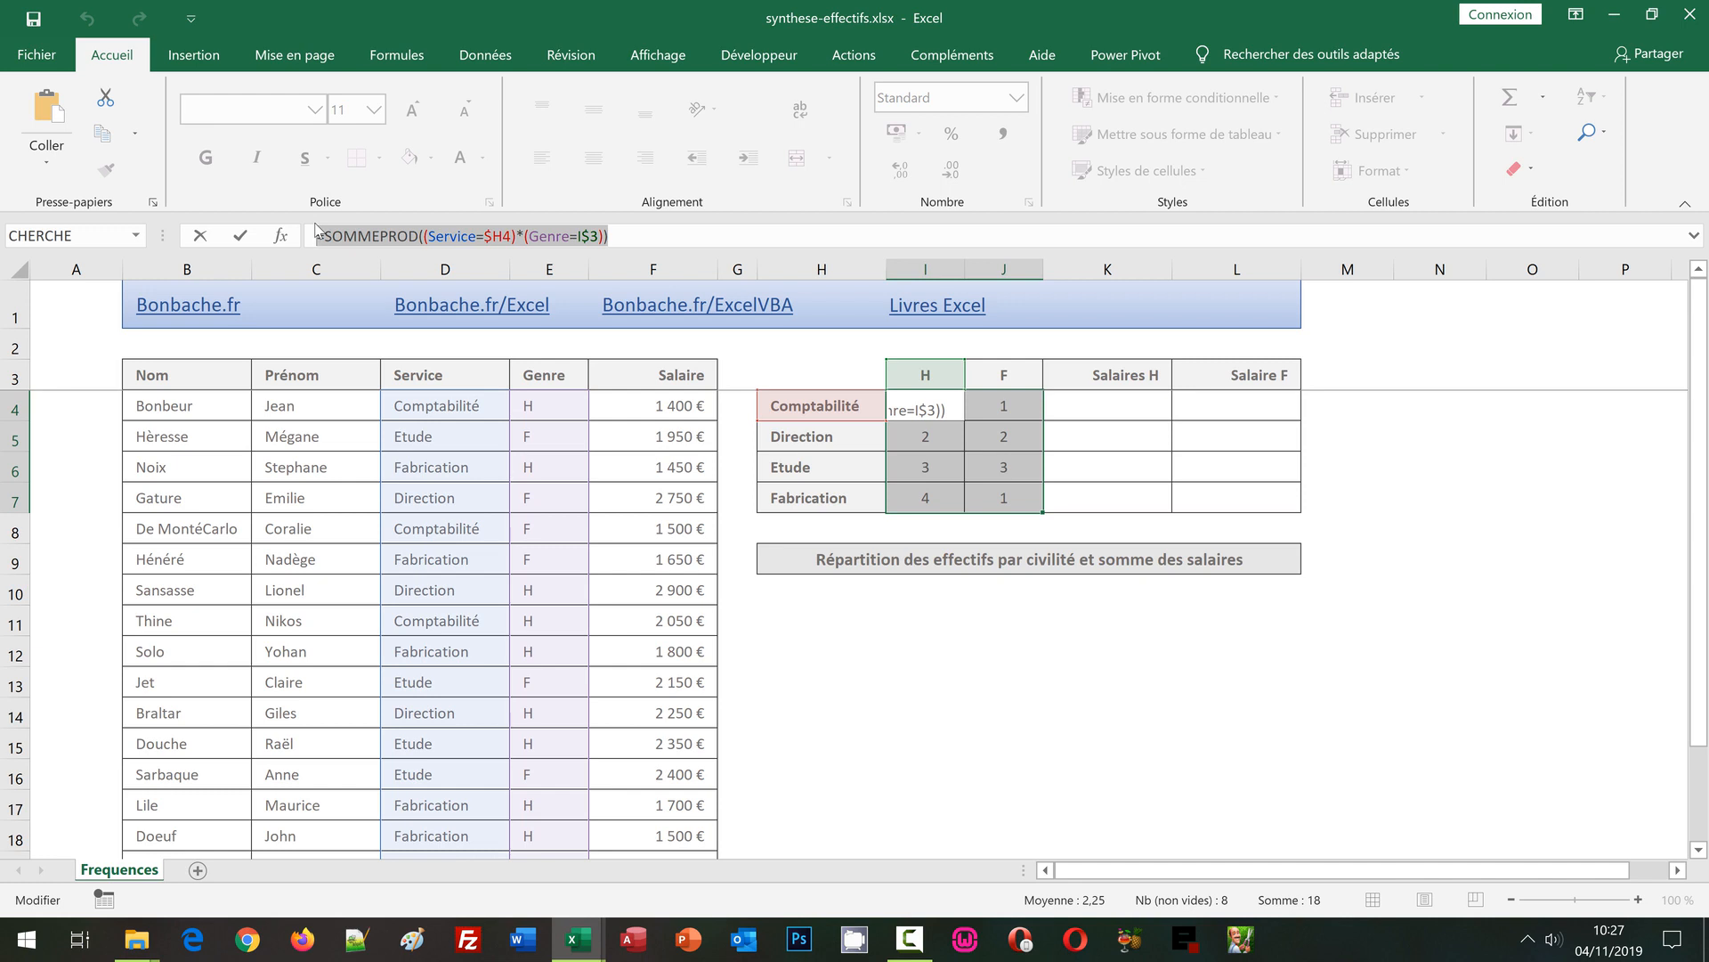
key("Return")
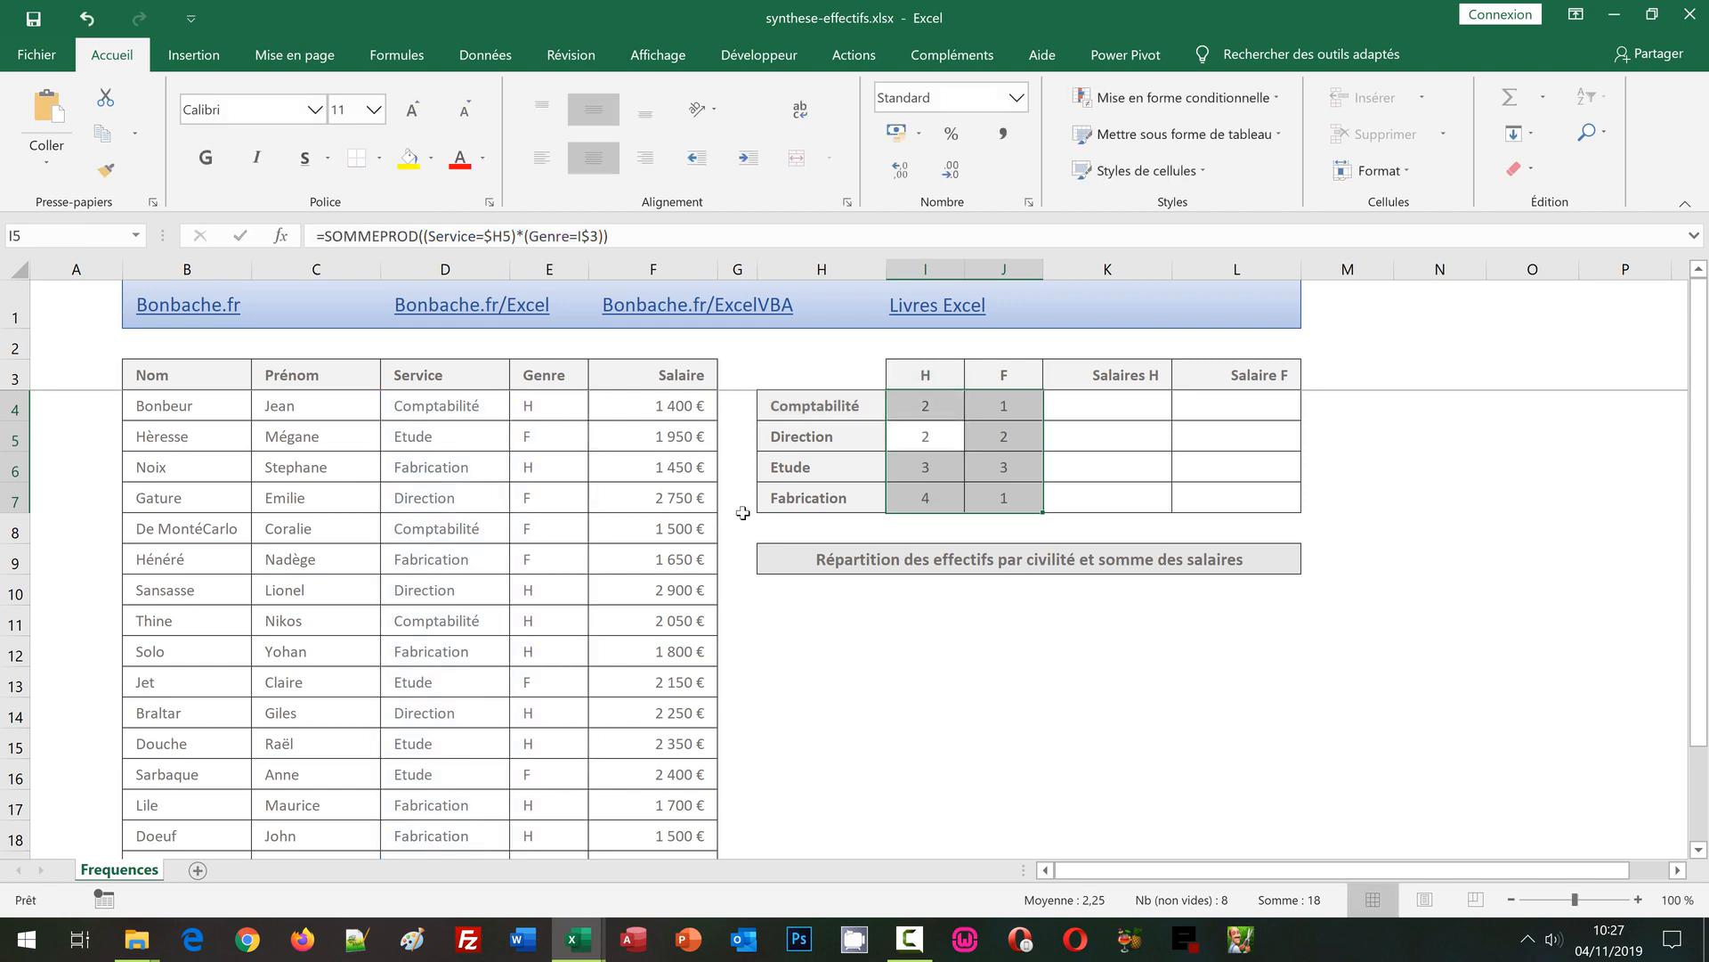
left_click(1103, 402)
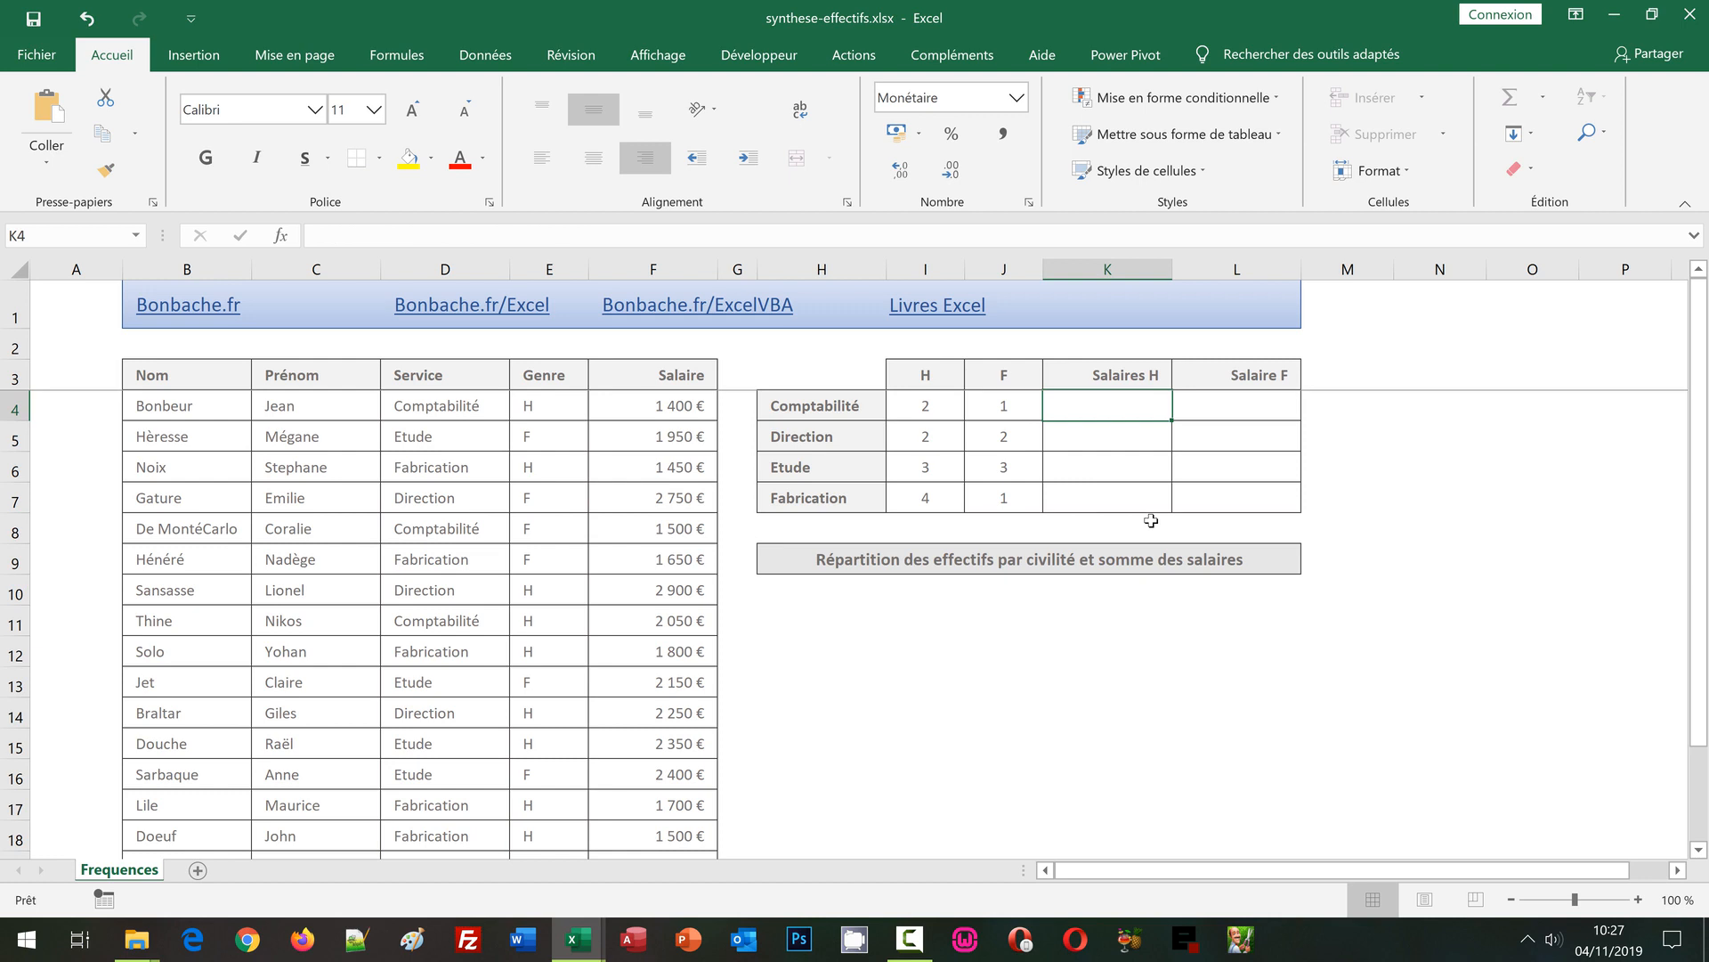
left_click(414, 233)
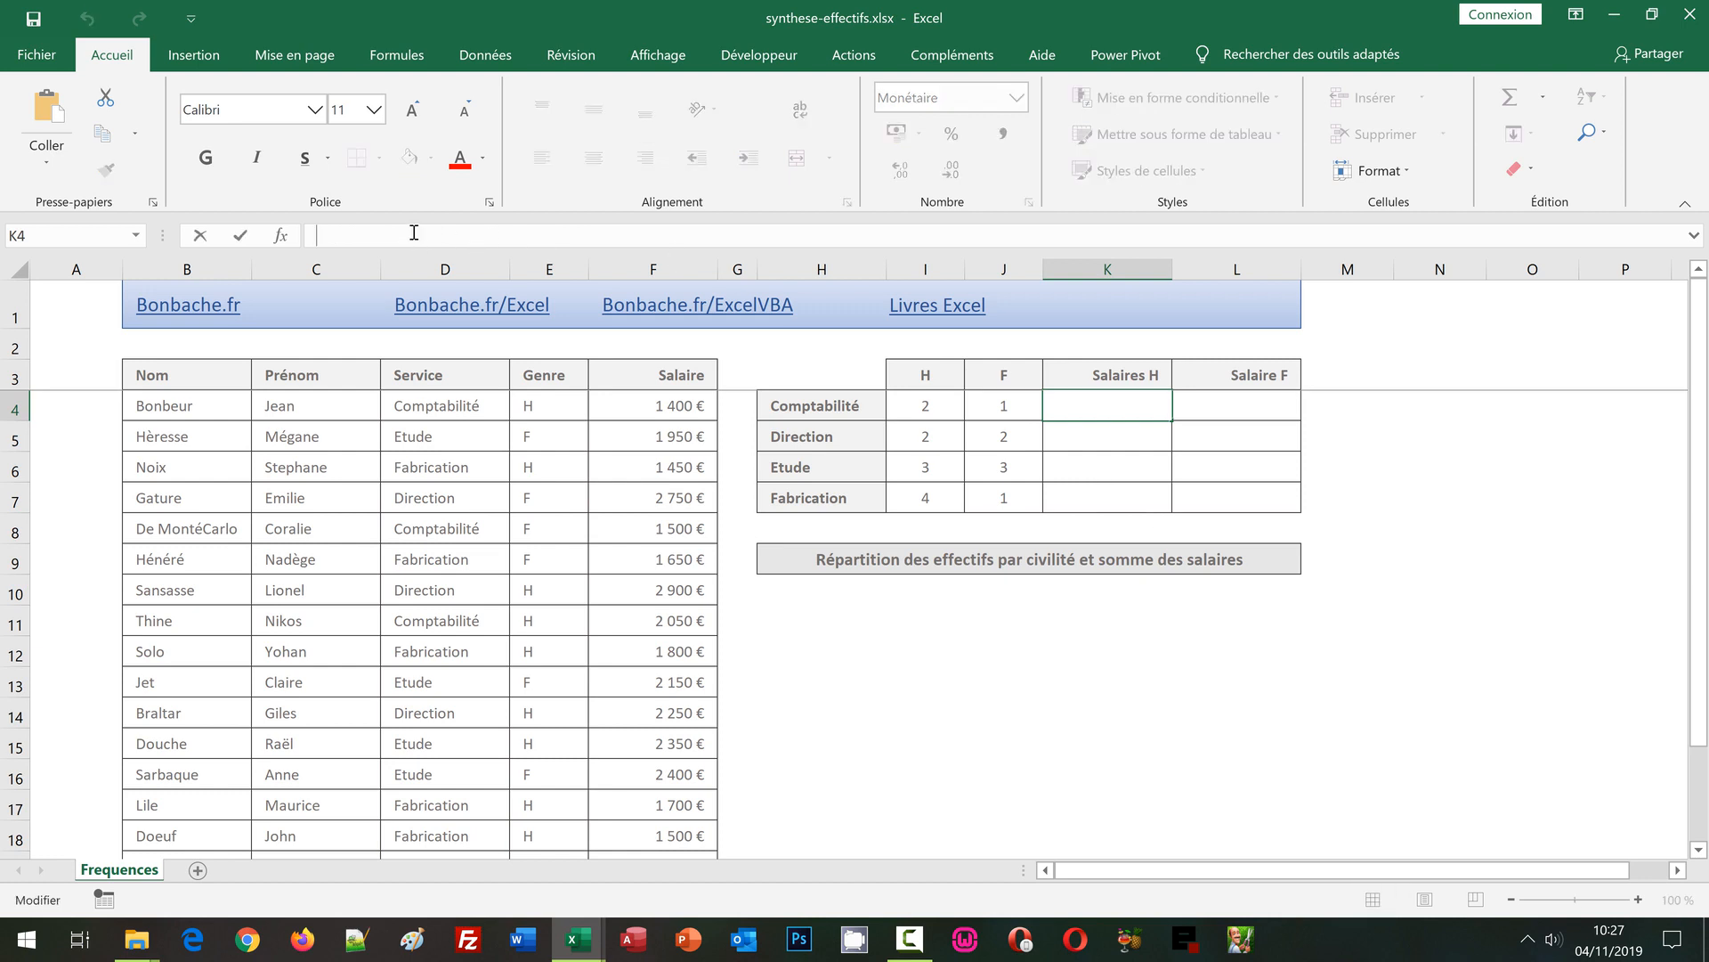
key("ctrl+v")
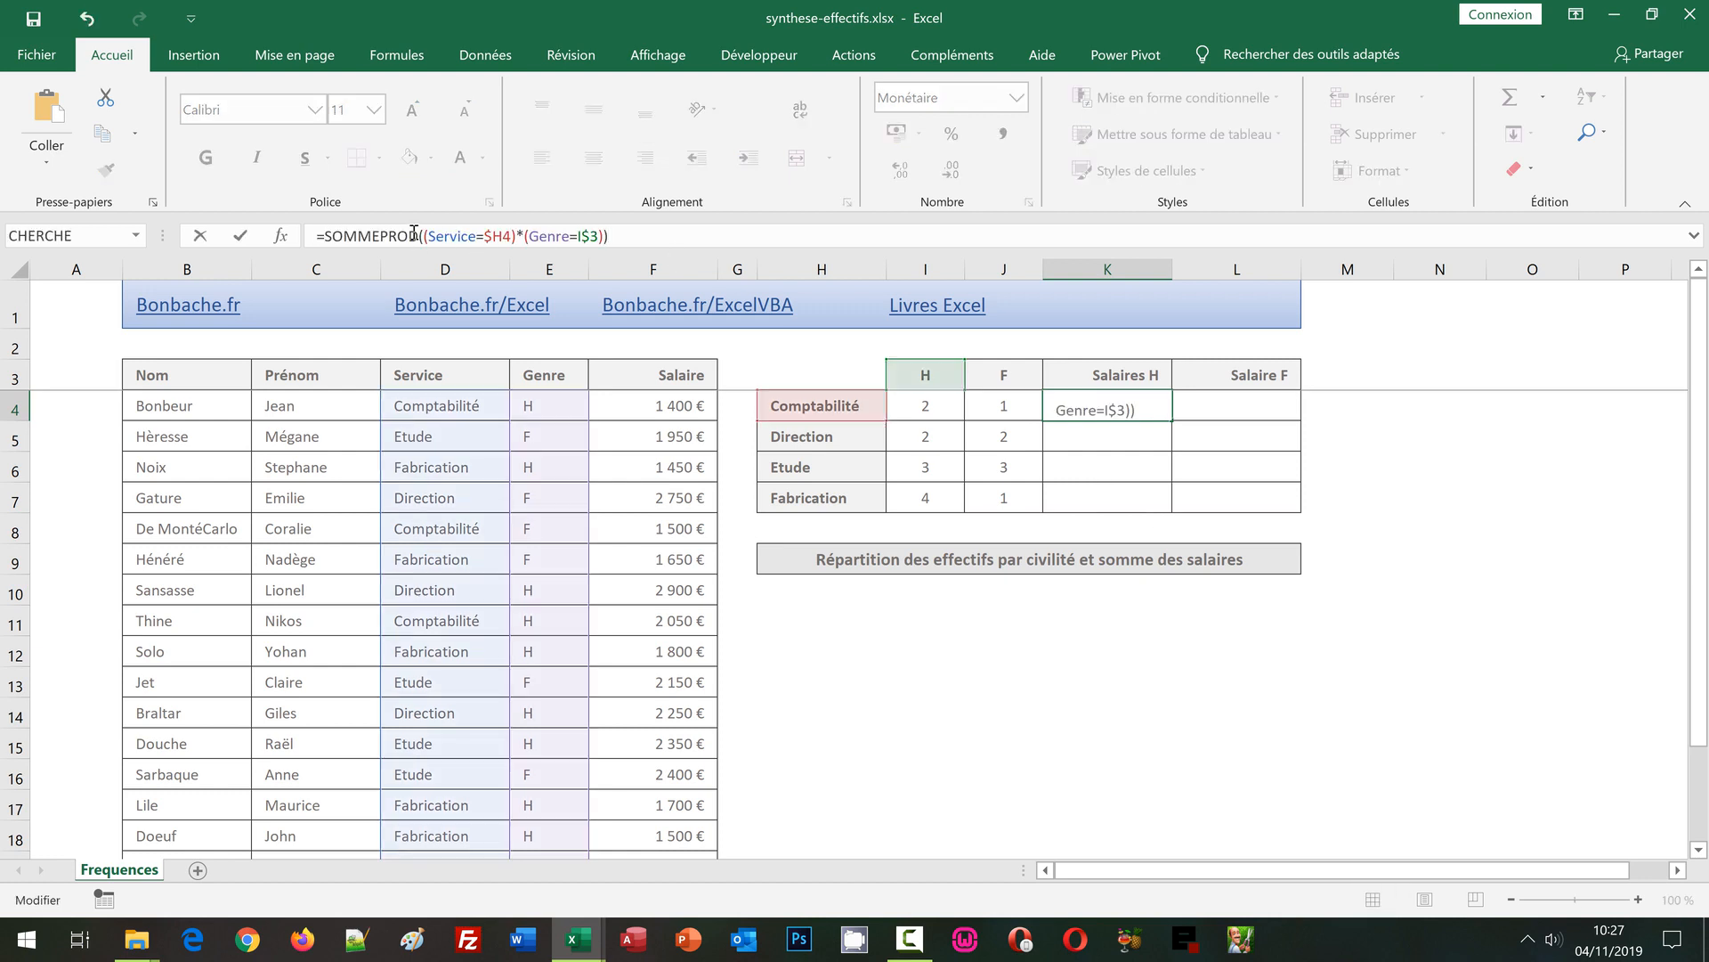
- Multiply the two conditions in K4's SOMMEPROD by the named range Salaire and validate, keeping K4 selected
left_click(604, 237)
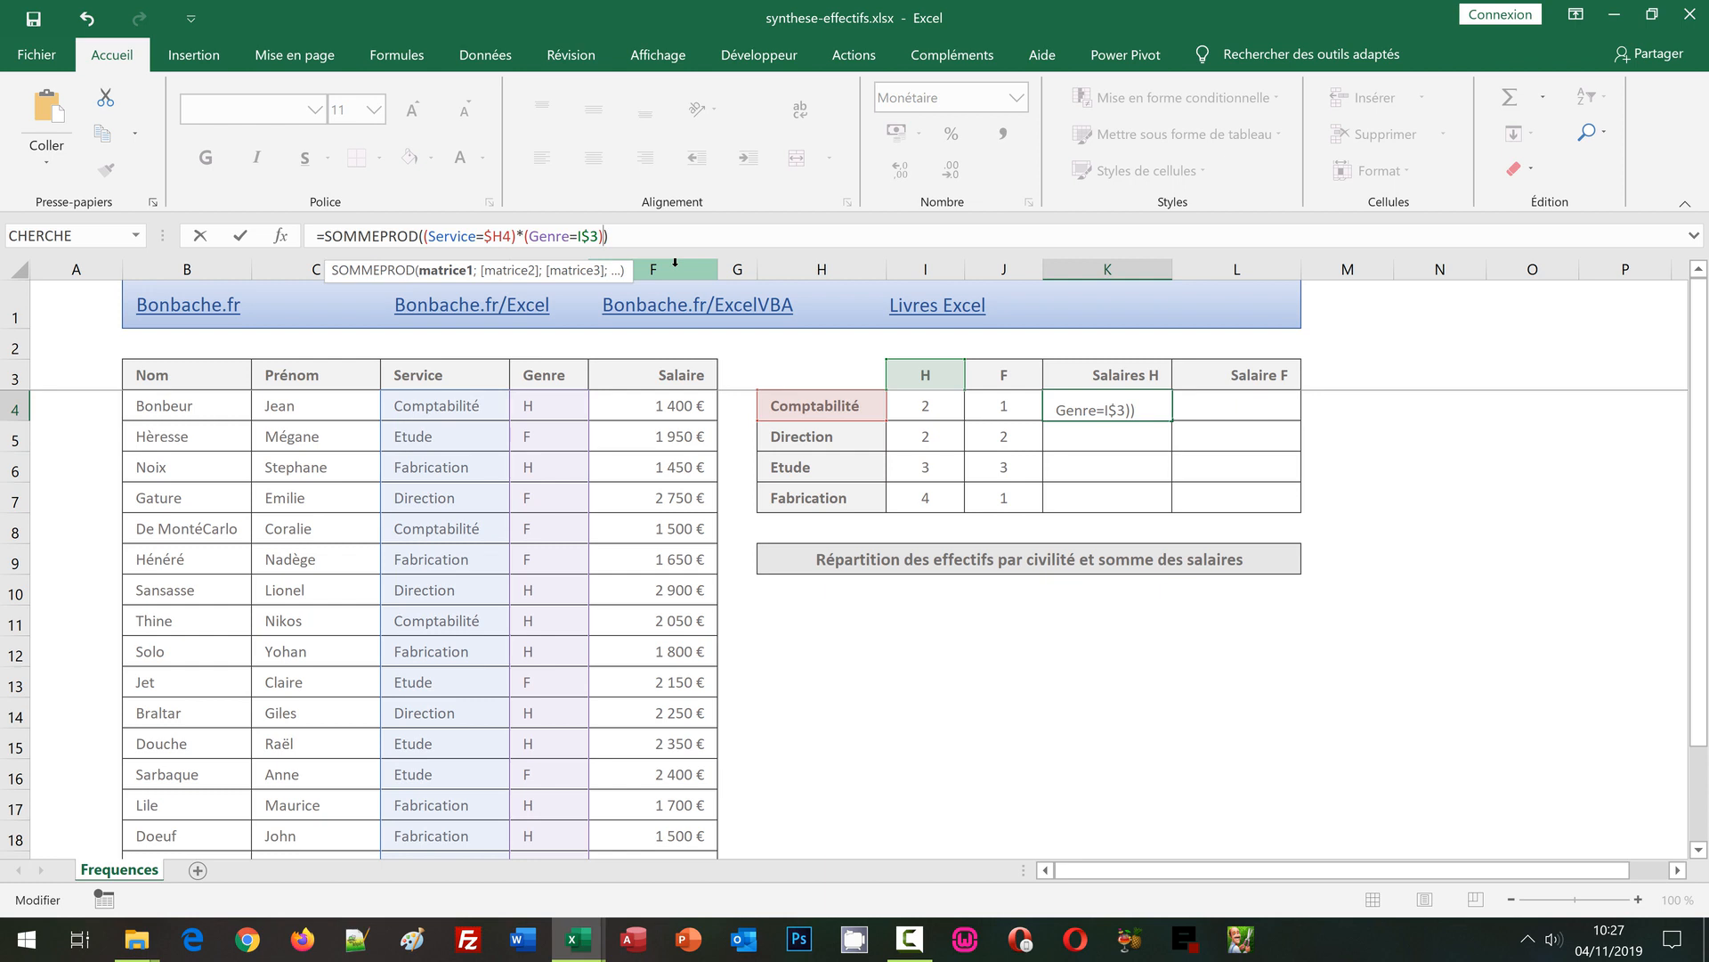
type("*")
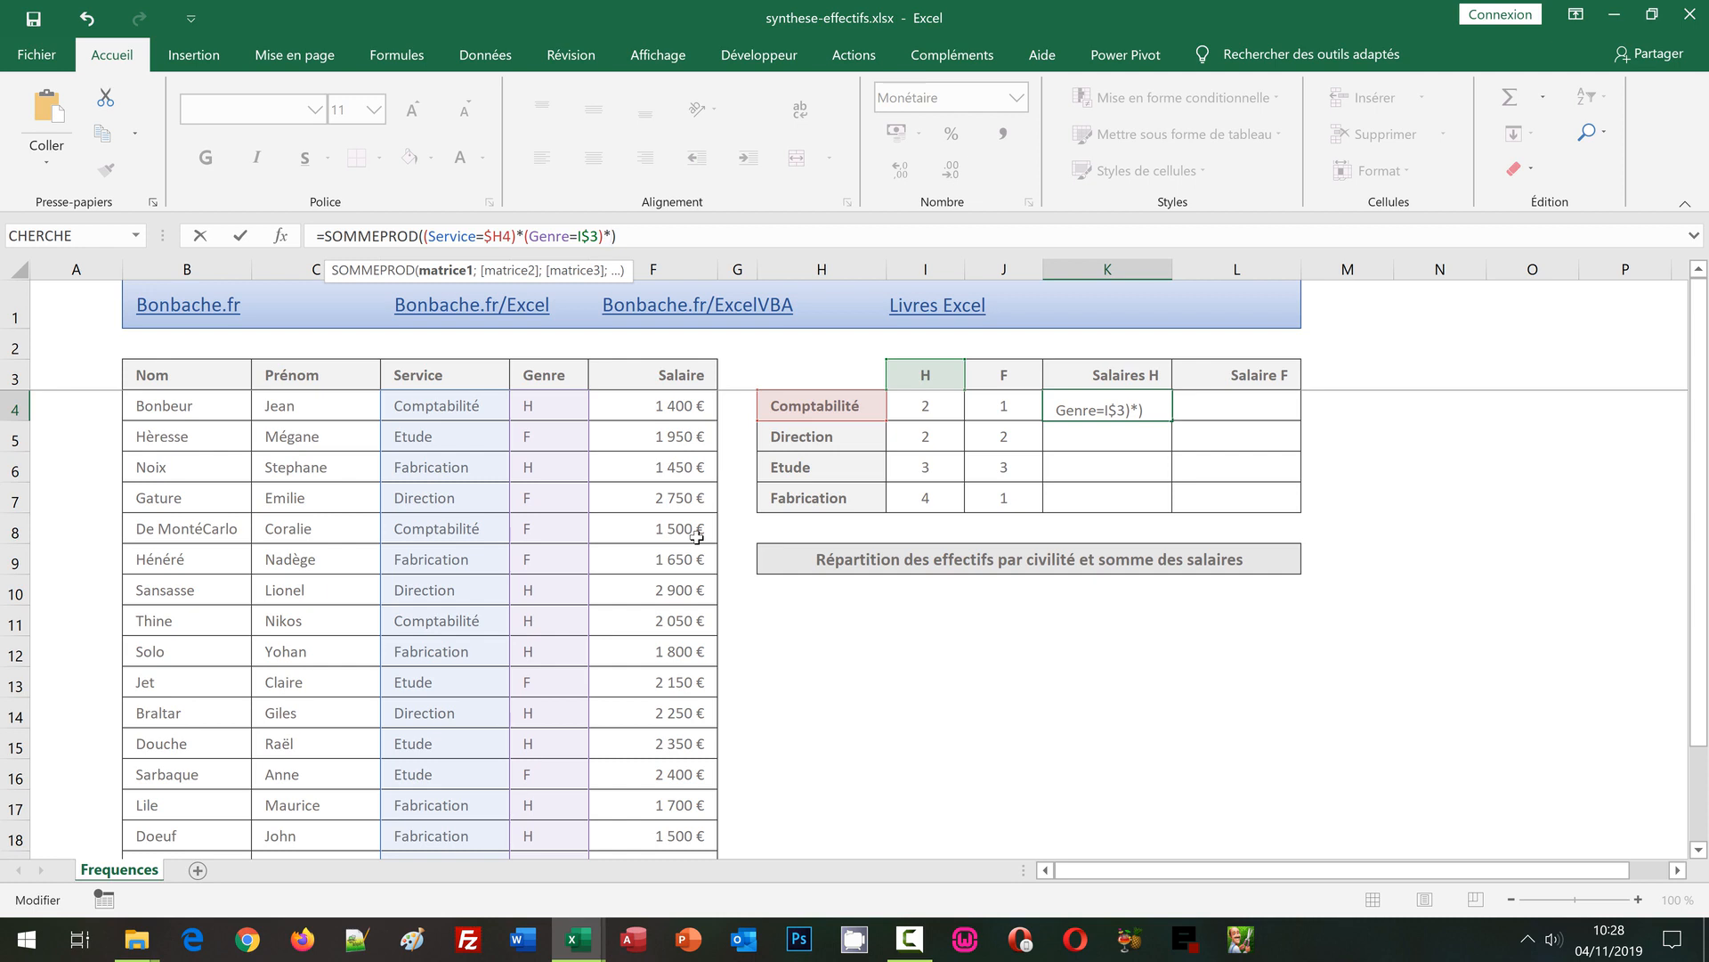
type("Salaire")
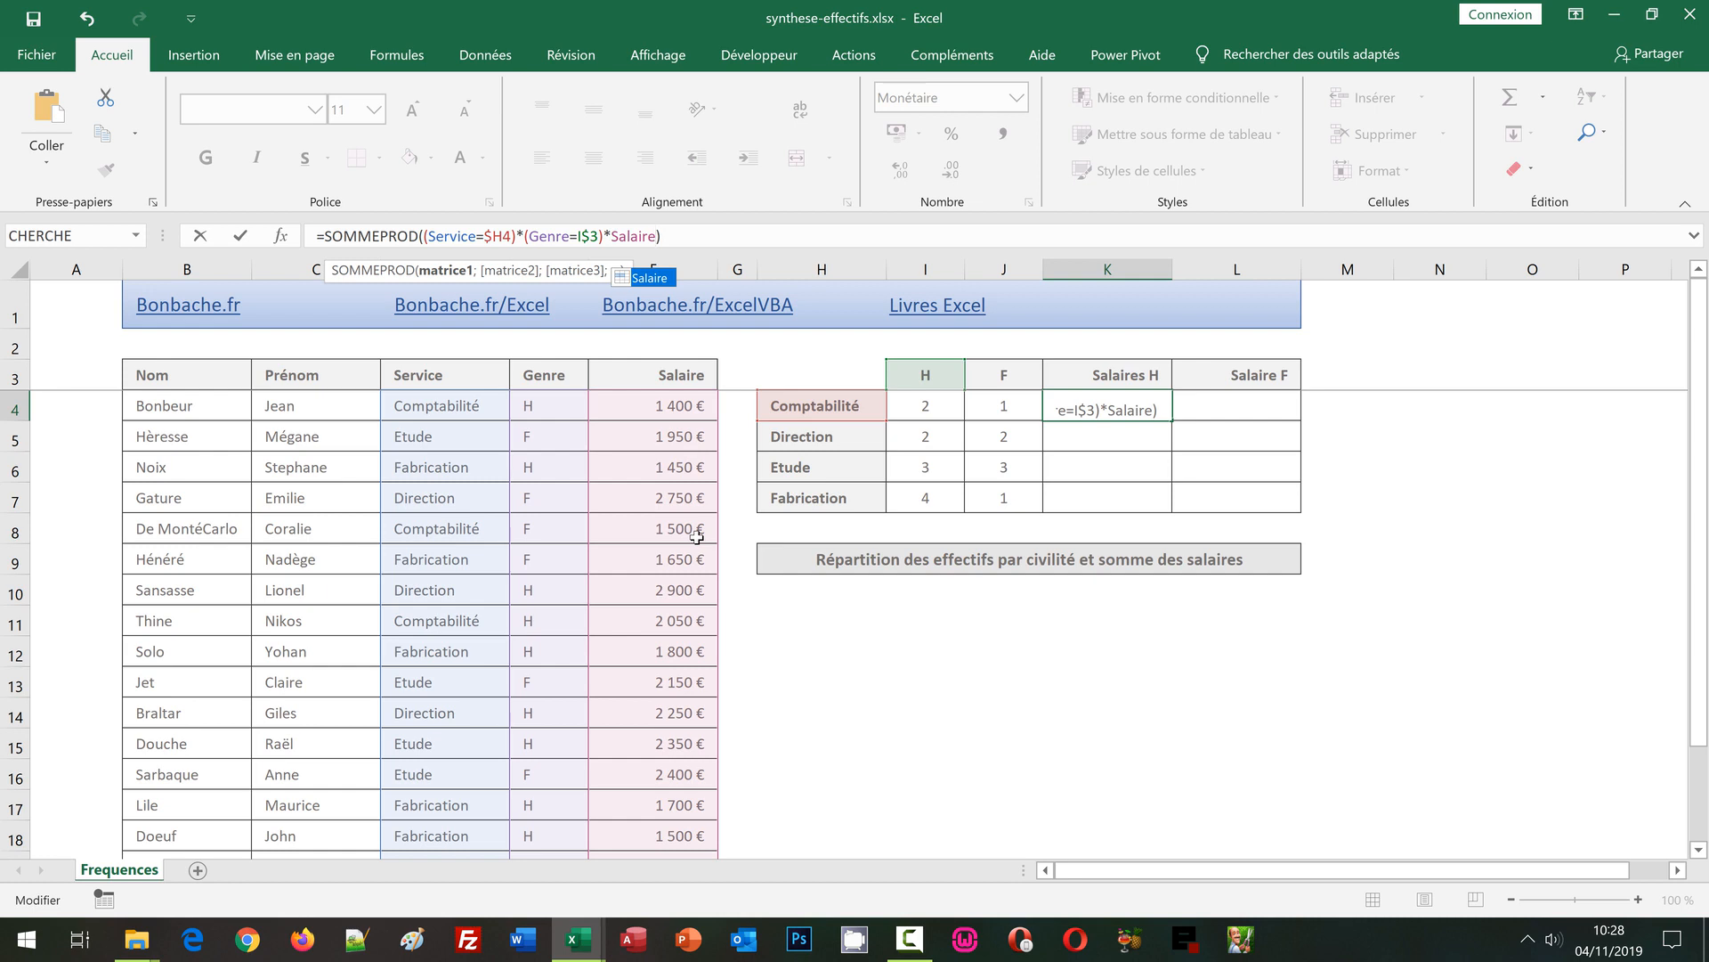
key("ctrl+Return")
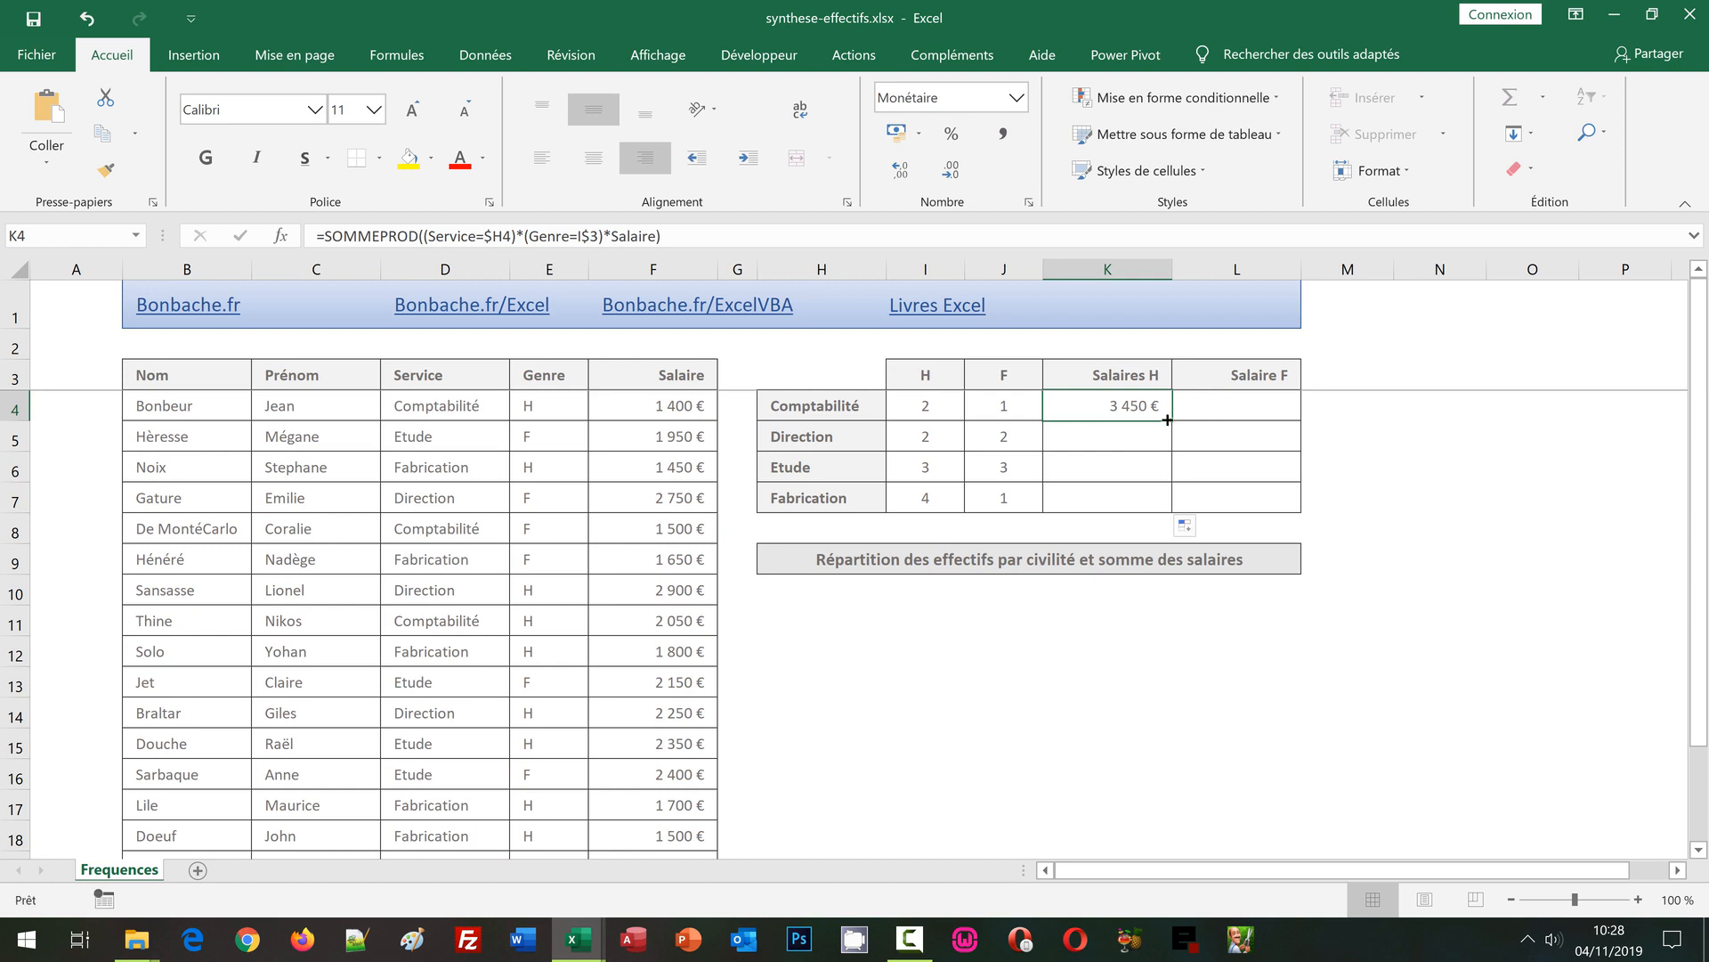
- Fill the salary formula from K4 down to K7 and across to column L, then deselect the range
double_click(1167, 419)
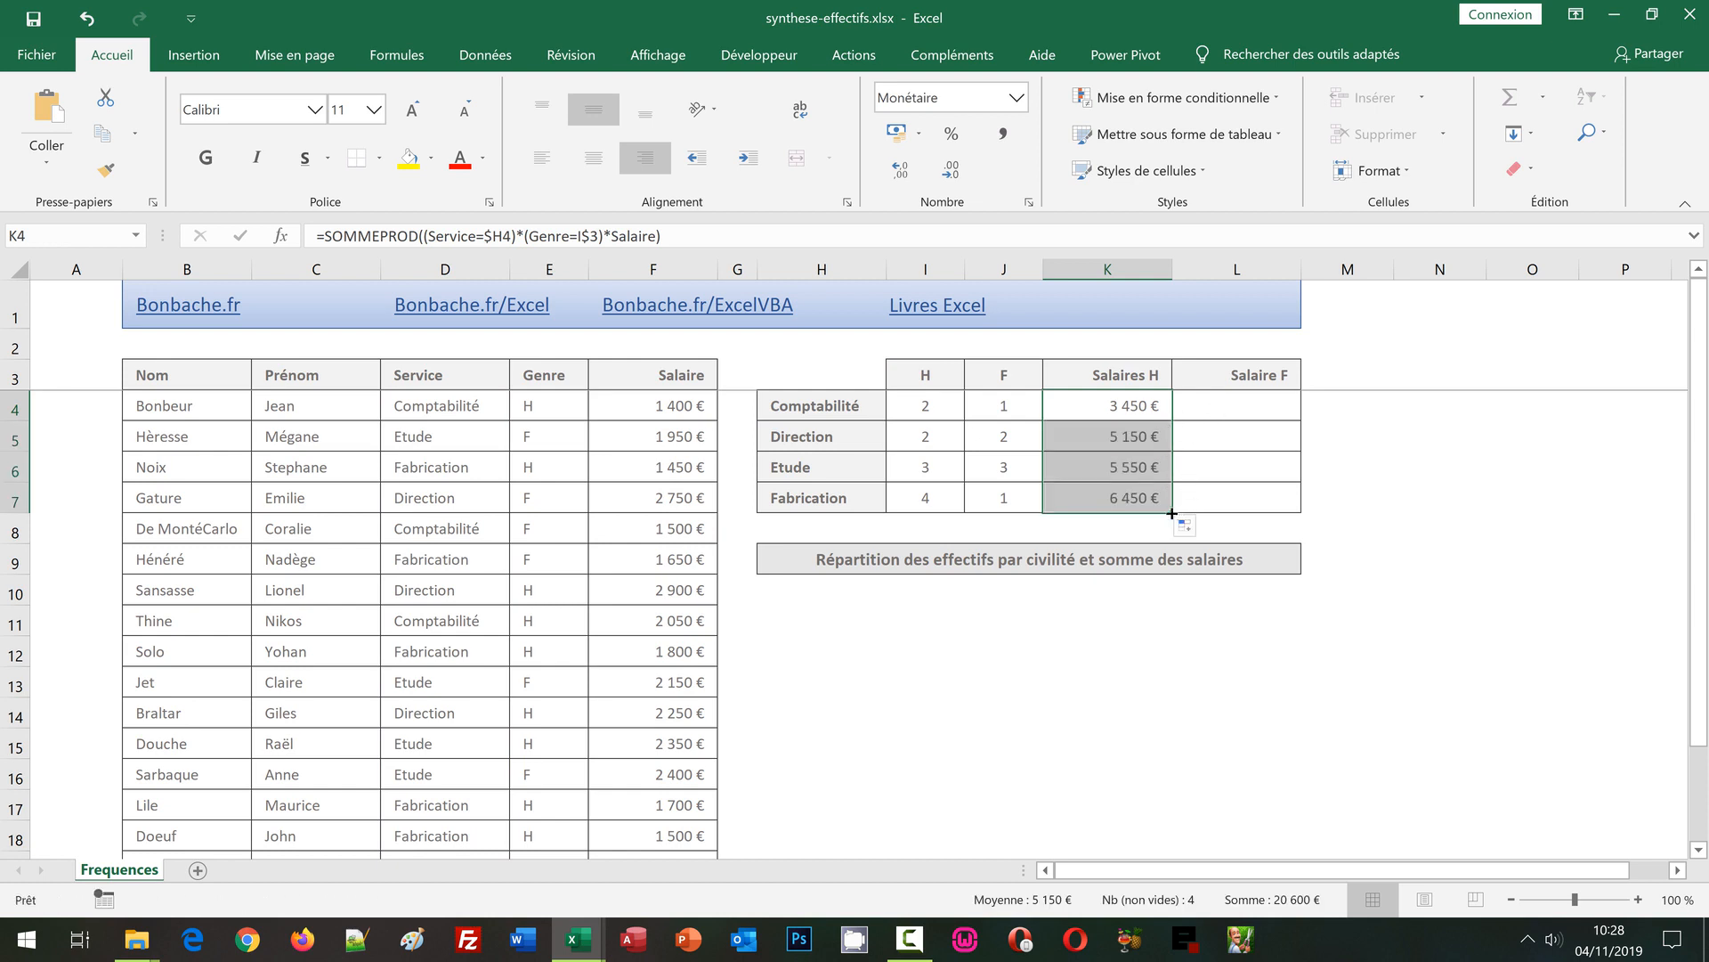
left_click_drag(1171, 514, 1291, 501)
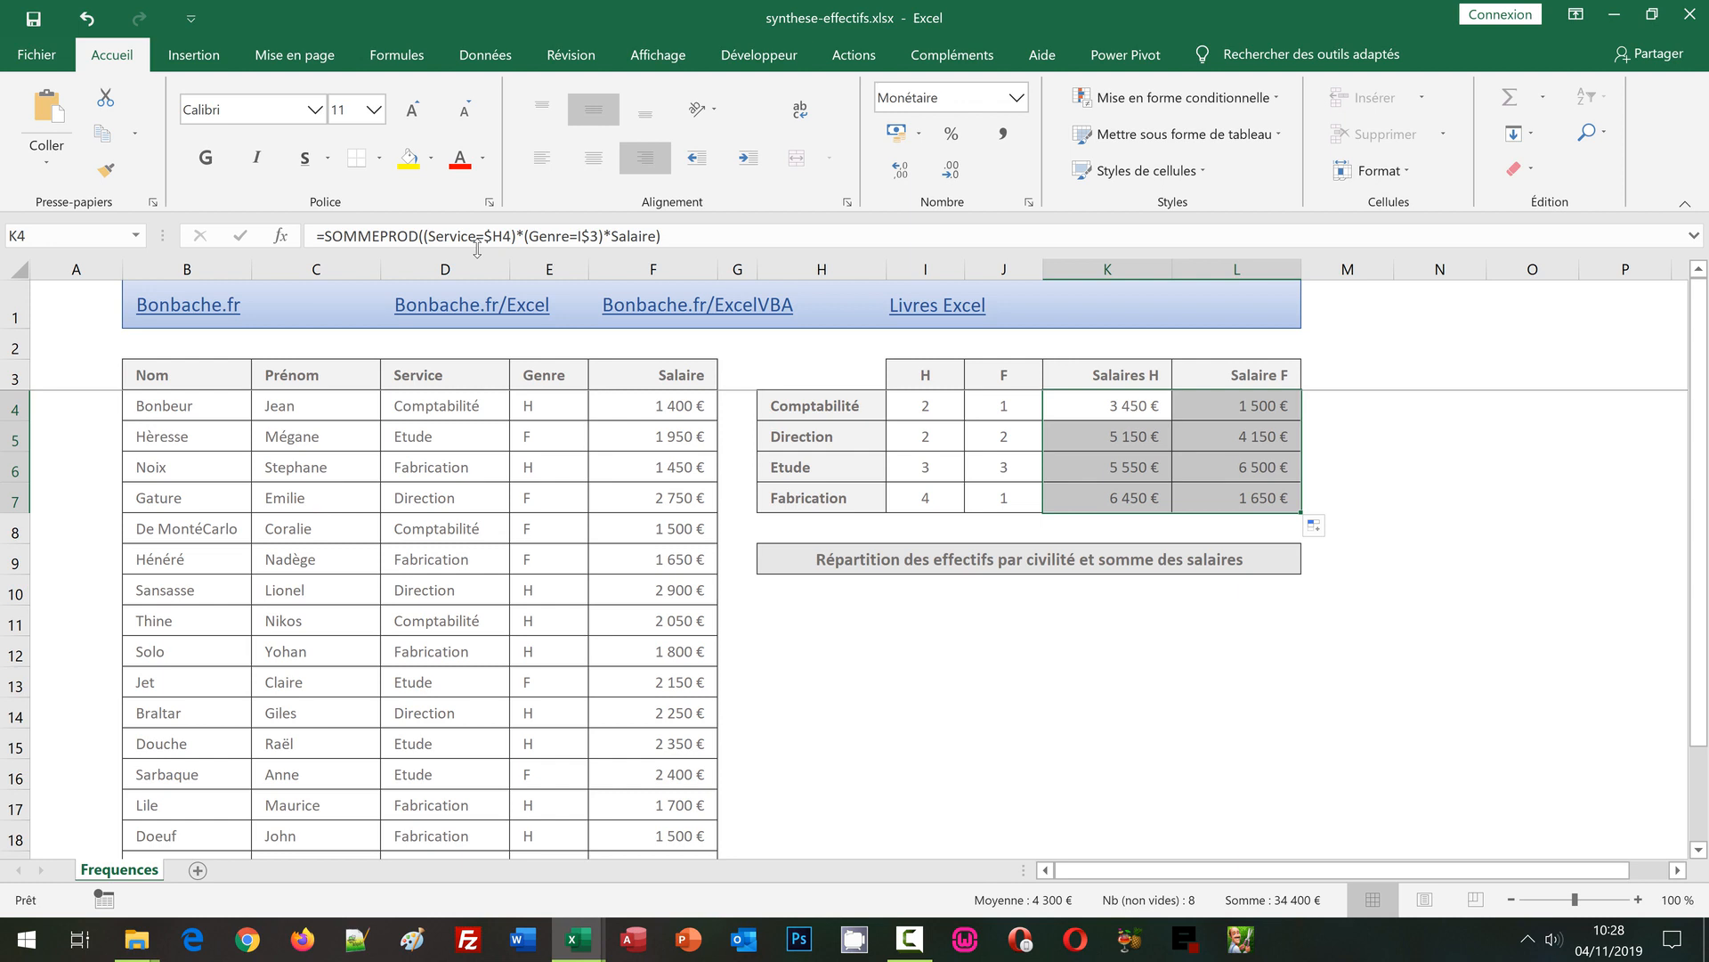
left_click(978, 658)
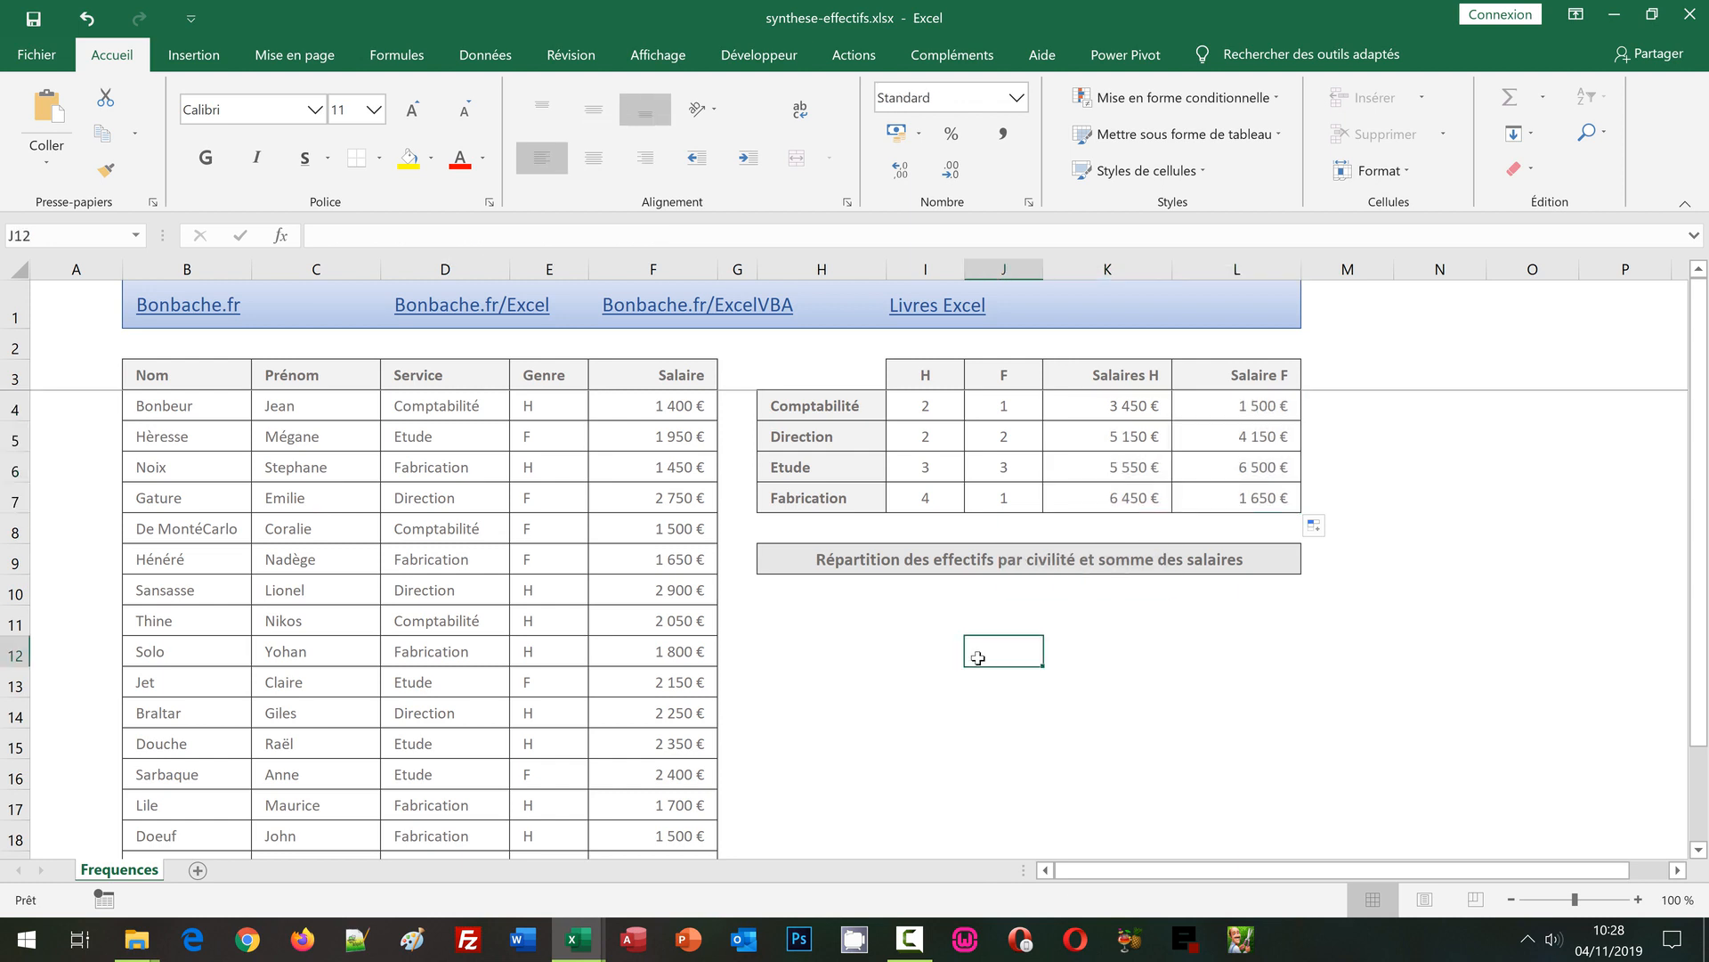